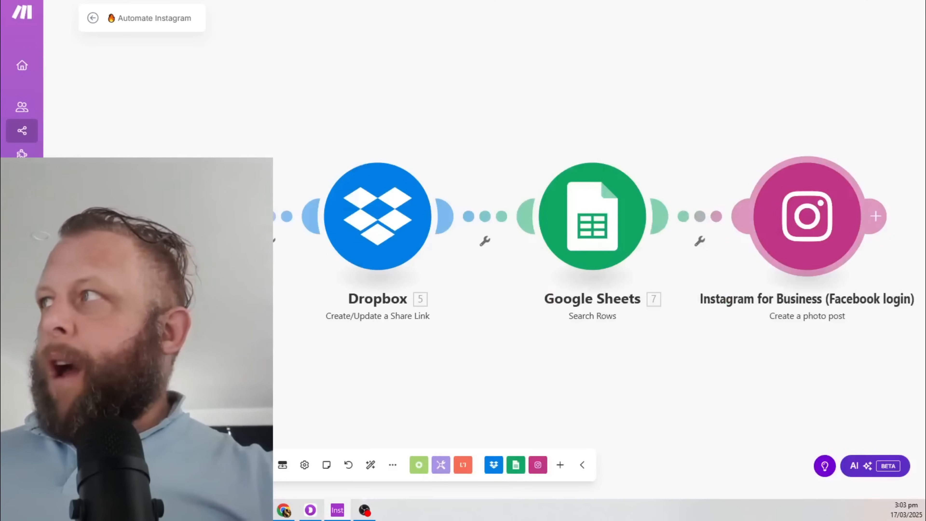
Bring up the Instagram profile full screen and open the AI adoption quote post
left_click_drag(925, 17, 585, 0)
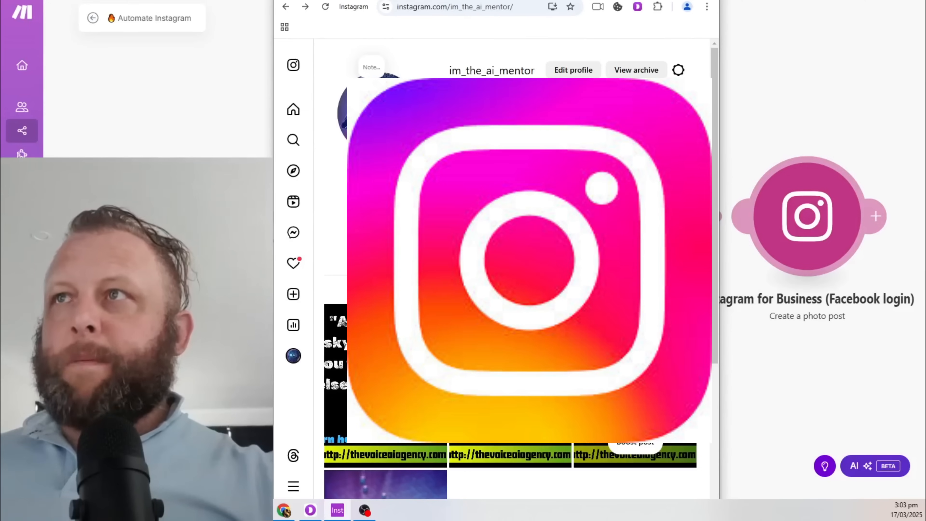
double_click(586, 0)
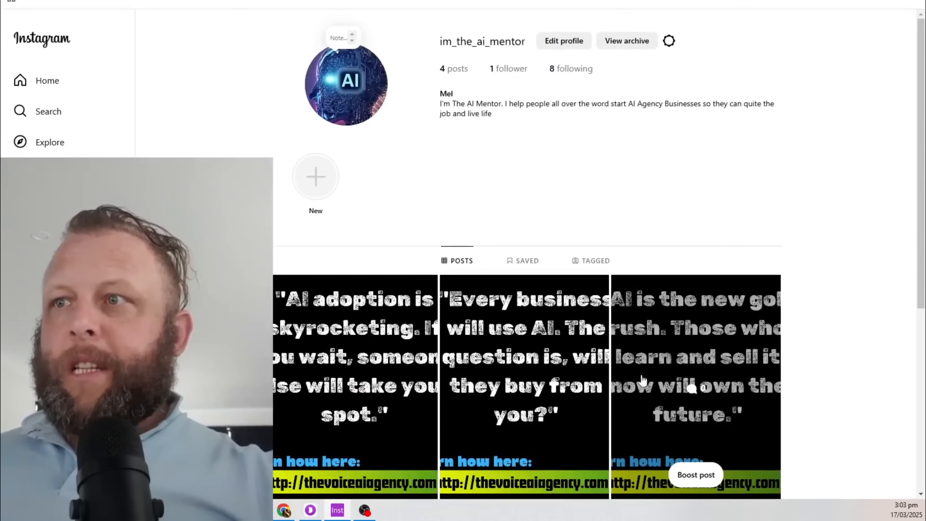
left_click(345, 363)
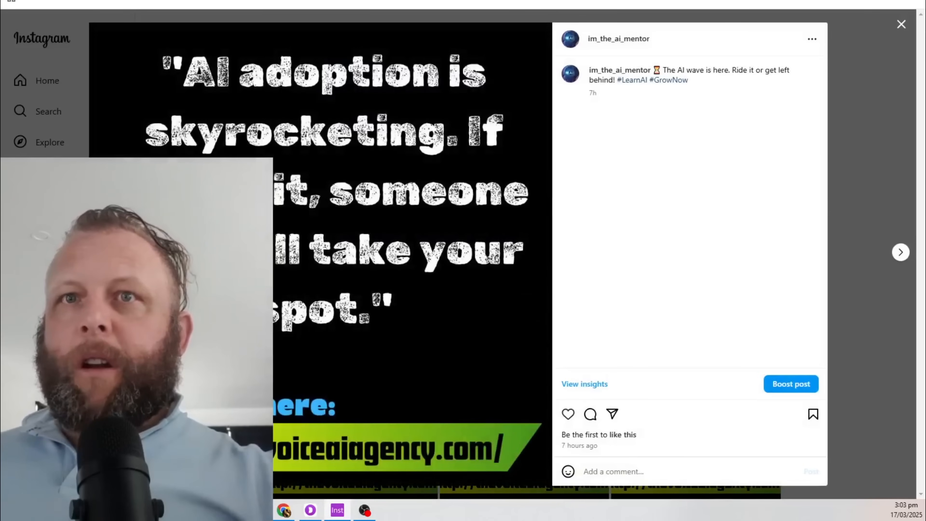
Move Instagram aside and save the Automate Instagram scenario in Make
left_click_drag(620, 0, 925, 15)
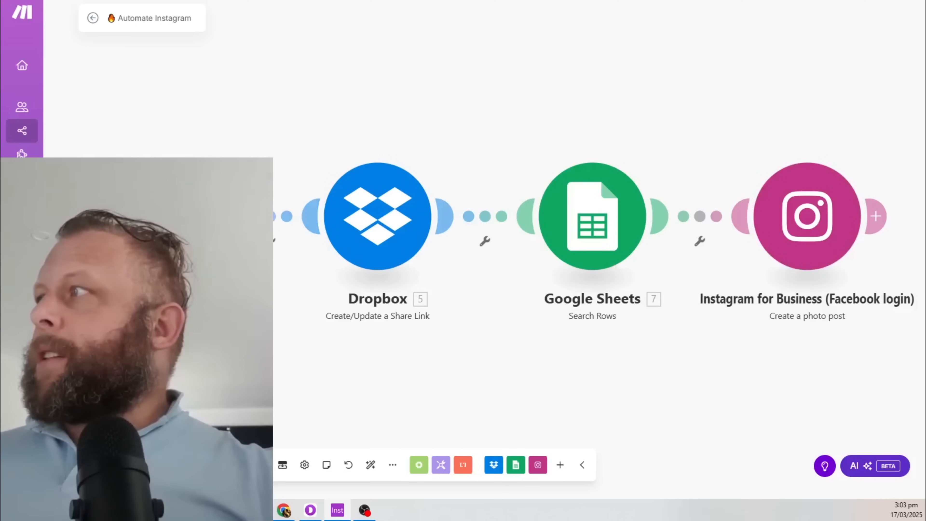
mouse_move(925, 15)
left_mouse_down()
mouse_move(614, 11)
mouse_move(925, 15)
left_mouse_up()
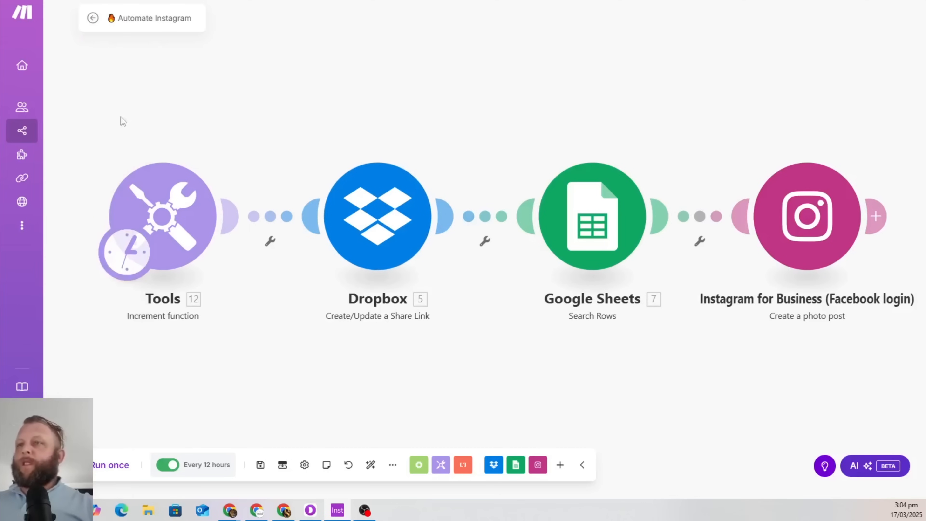
left_click(261, 467)
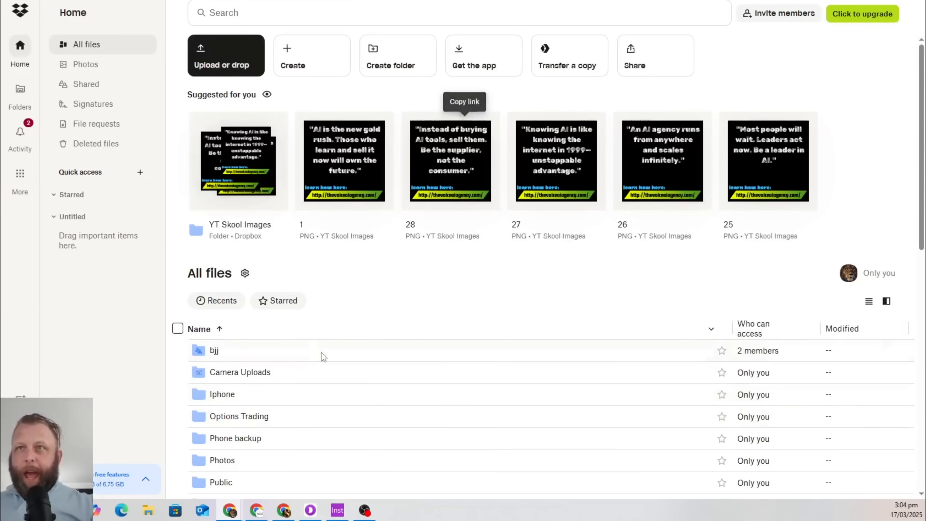
Bring the Canva design window up from the taskbar
mouse_move(335, 133)
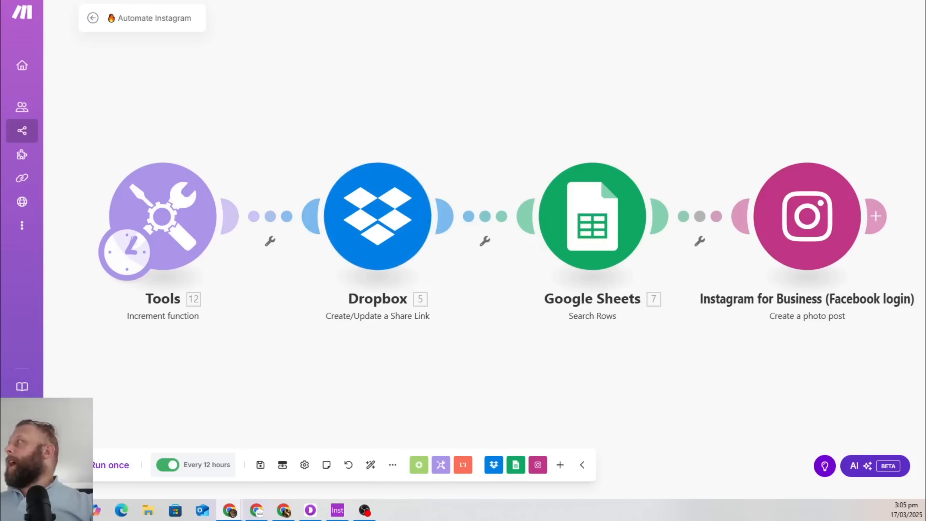
left_click(284, 510)
Maximize the 168-page Canva quote design, then move it aside to reveal the Make scenario
left_click(568, 1)
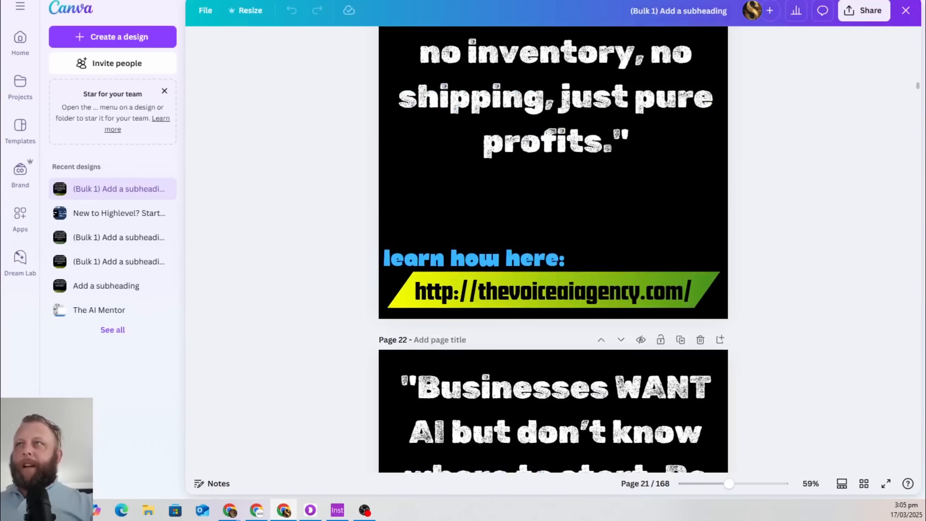
left_click_drag(569, 1, 925, 4)
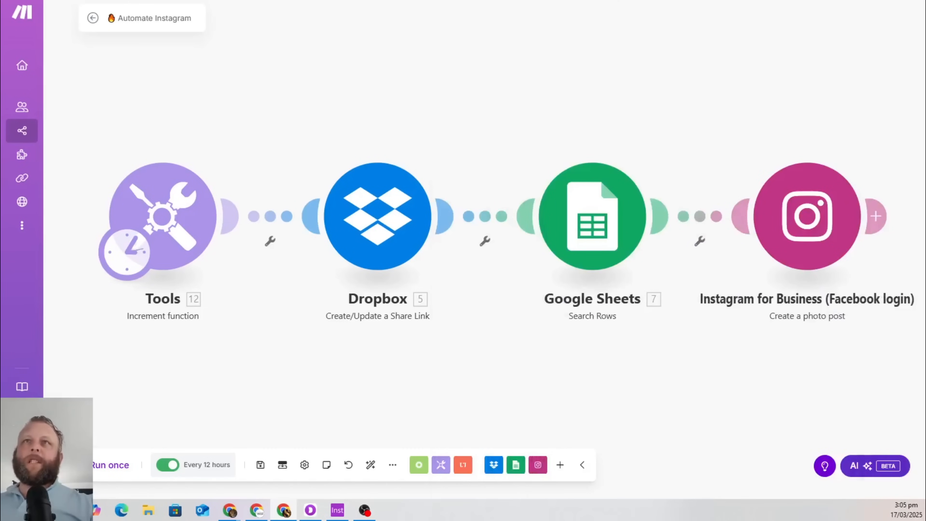
left_click(229, 510)
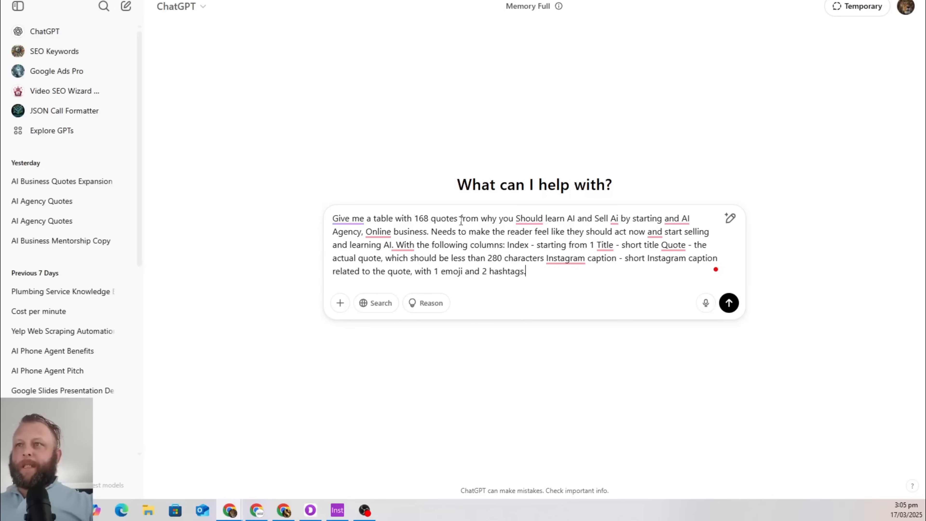
Change the prompt topic to hairdressing and how everyone needs a professional to feel good
mouse_move(516, 221)
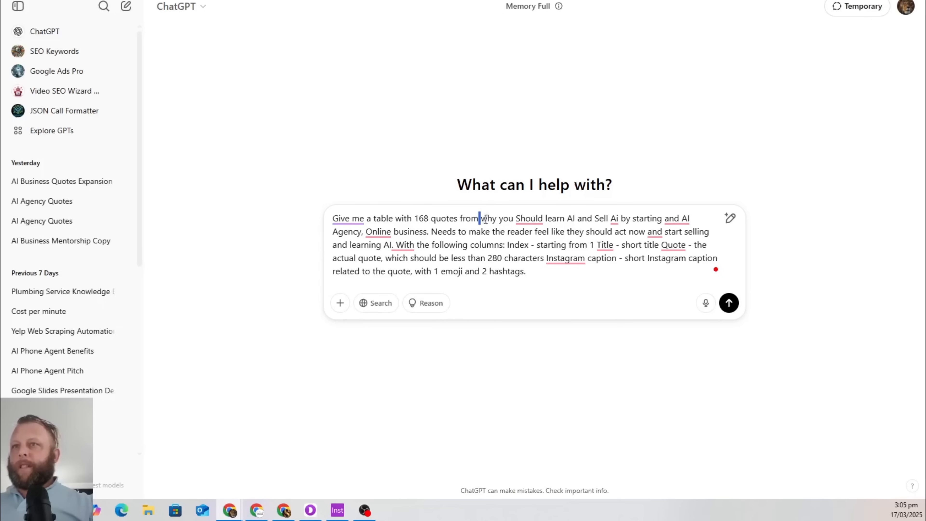
left_click_drag(480, 219, 391, 243)
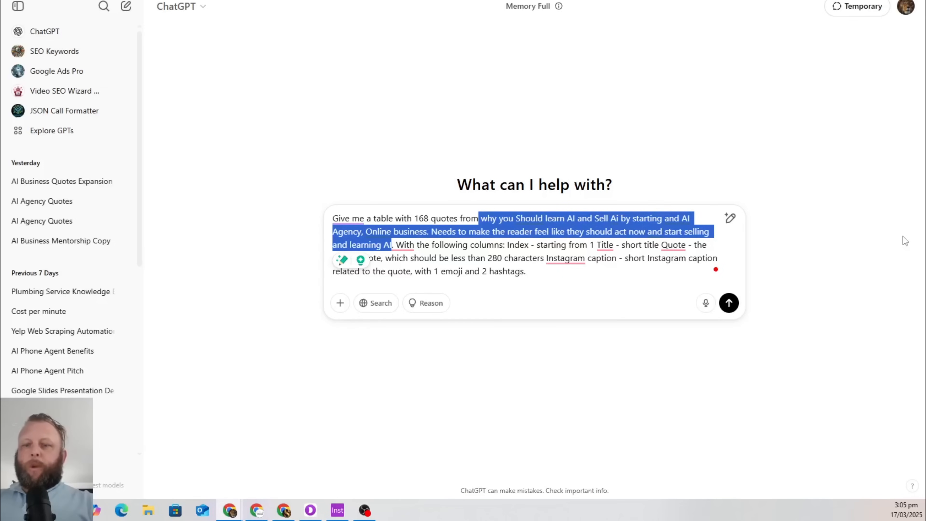
key("BackSpace")
type("about hair")
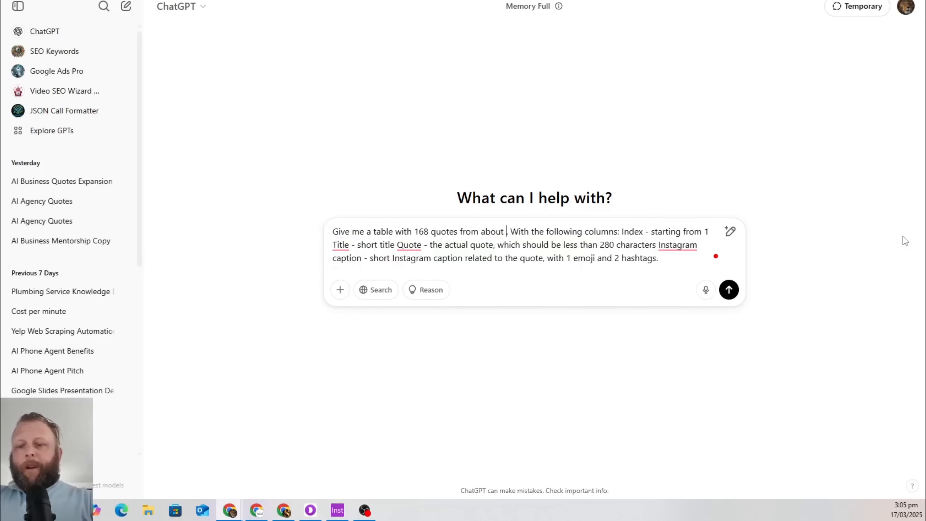
type("dressing and h")
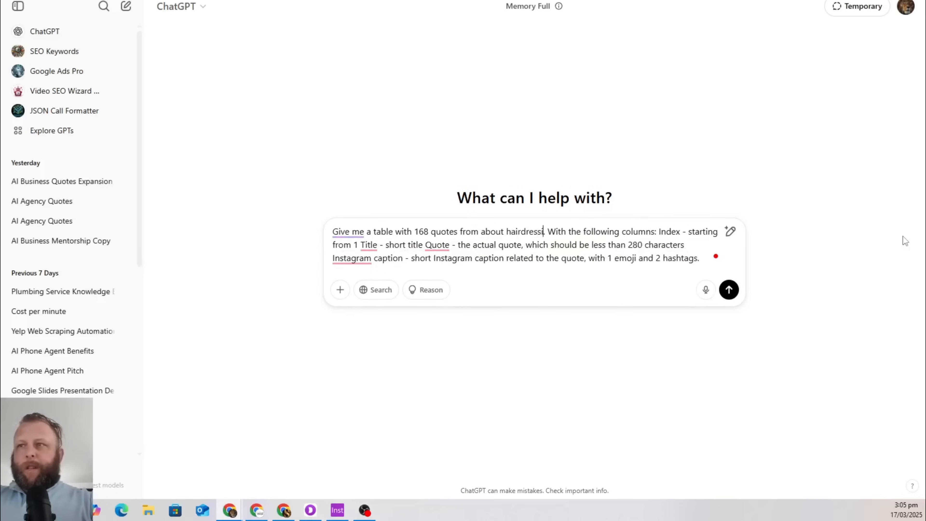
type("ow ever")
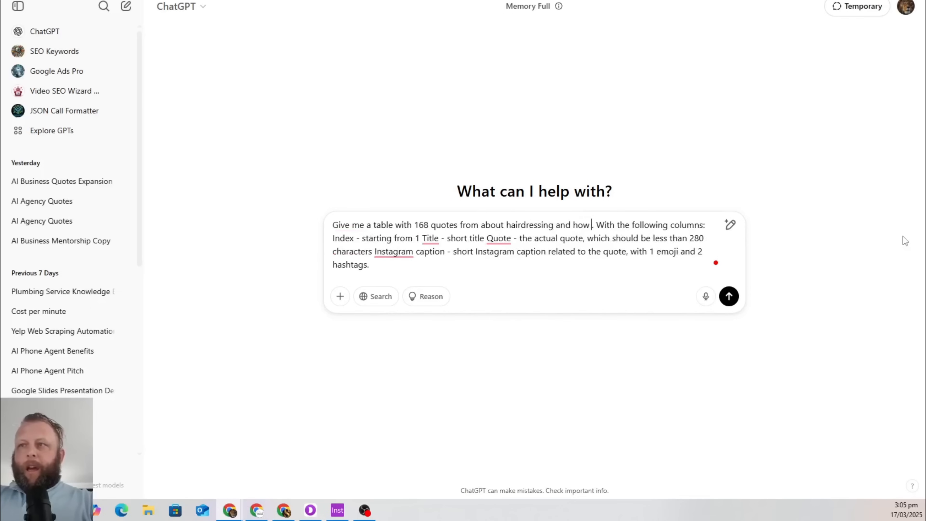
type("y perso")
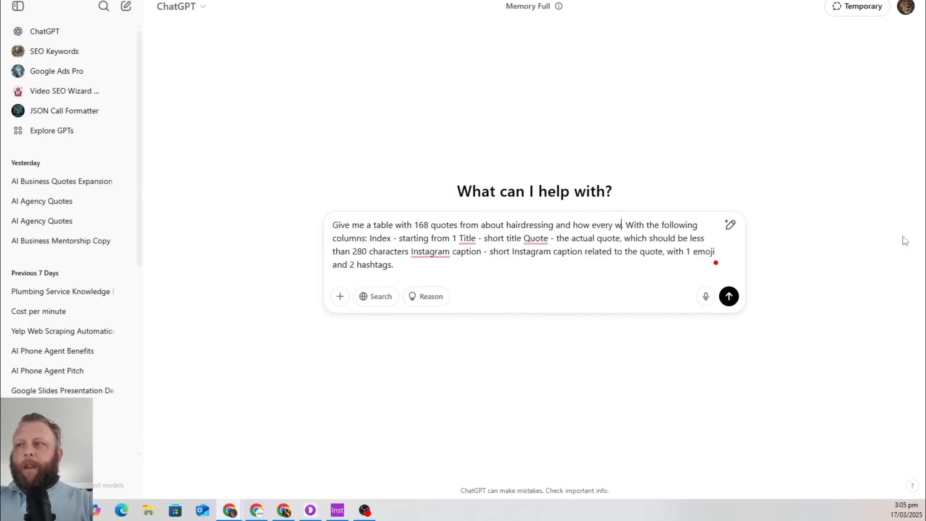
type("n needs thei")
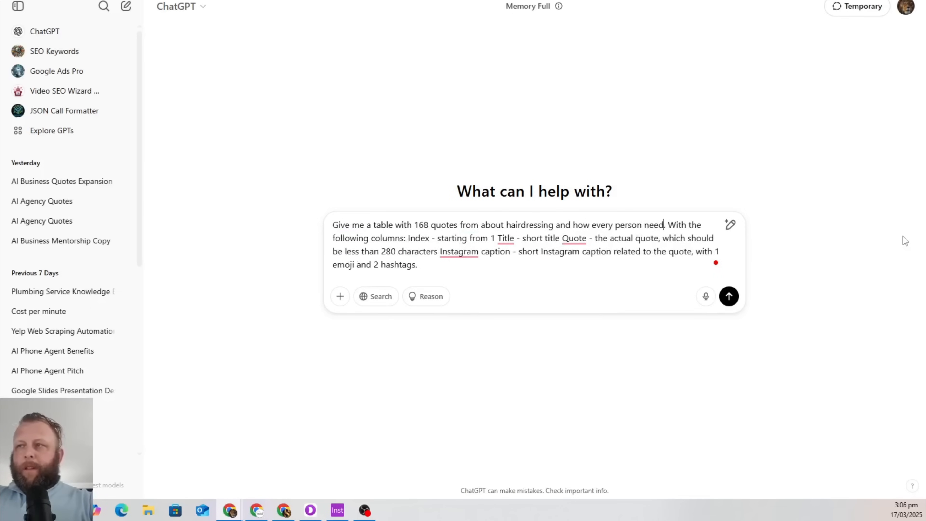
type("r hair do")
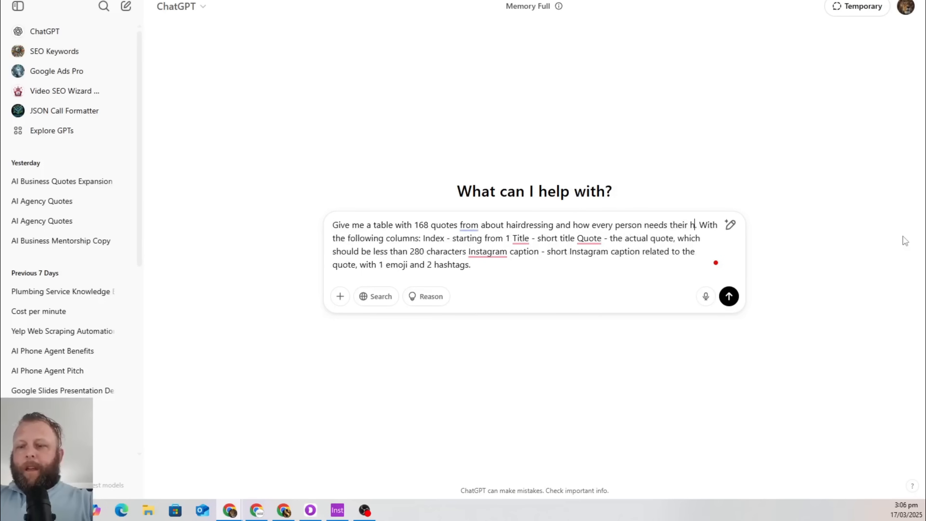
type("ne ")
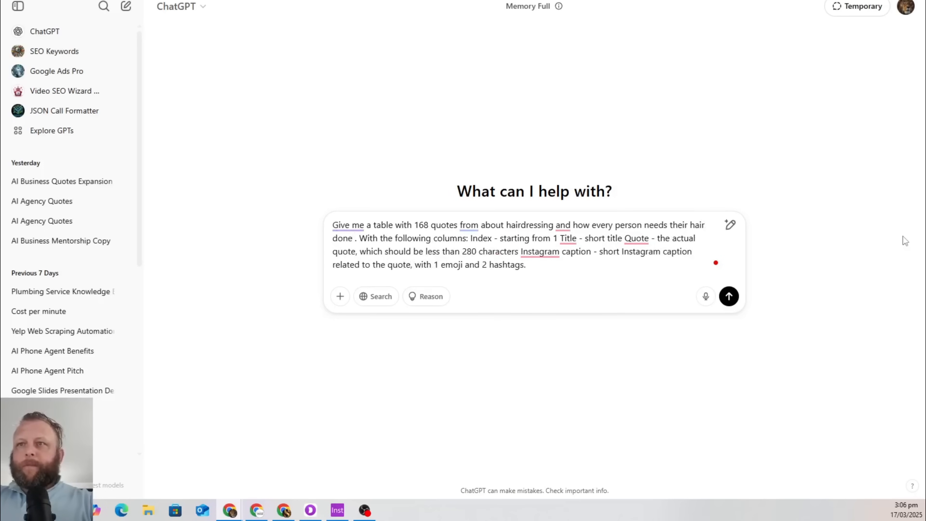
type("toy")
key("BackSpace")
key("BackSpace")
key("BackSpace")
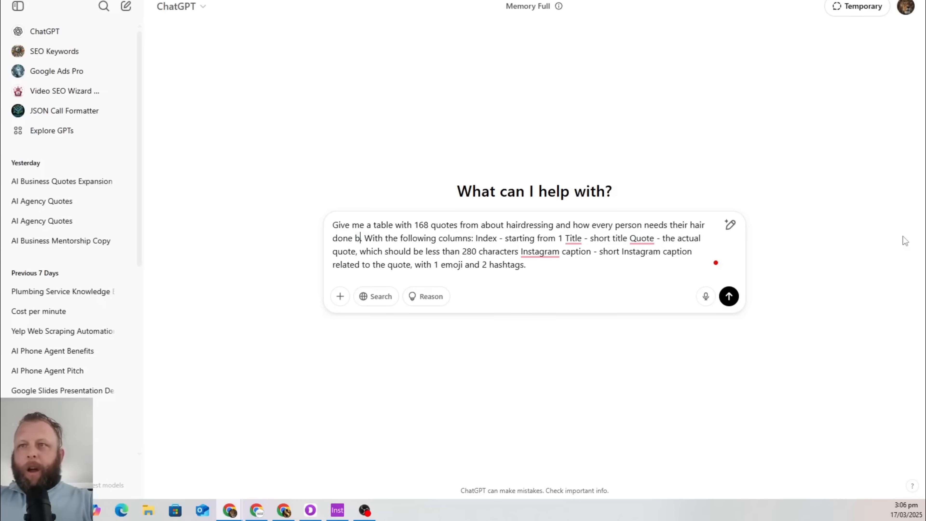
type("by a preofessi")
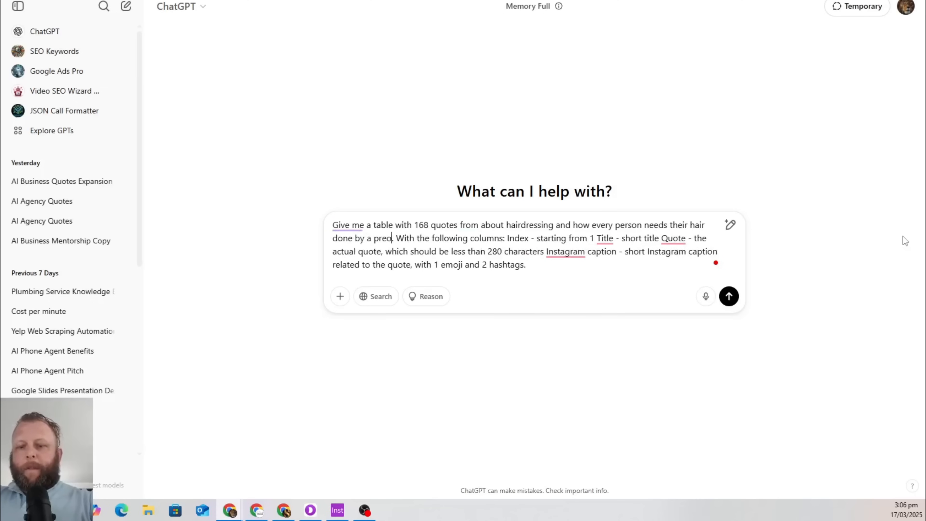
type("onal to a")
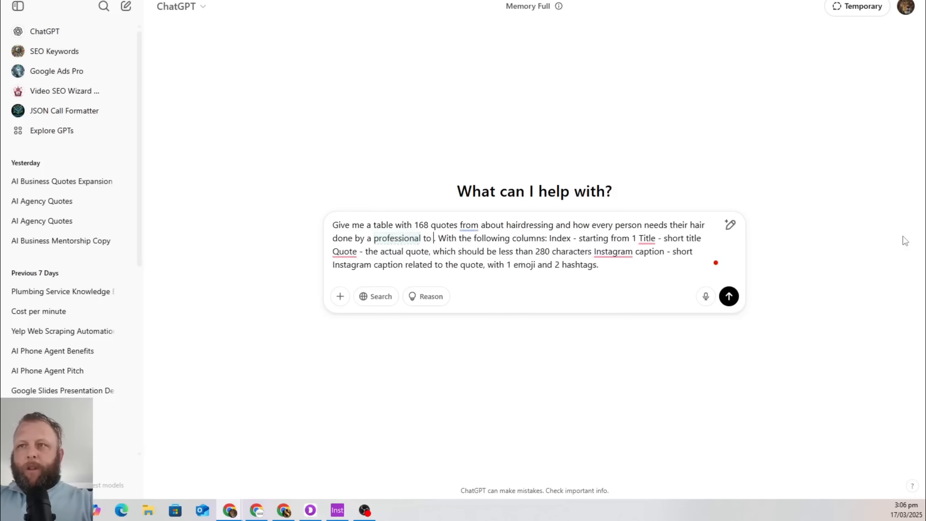
key("BackSpace")
type("feel good")
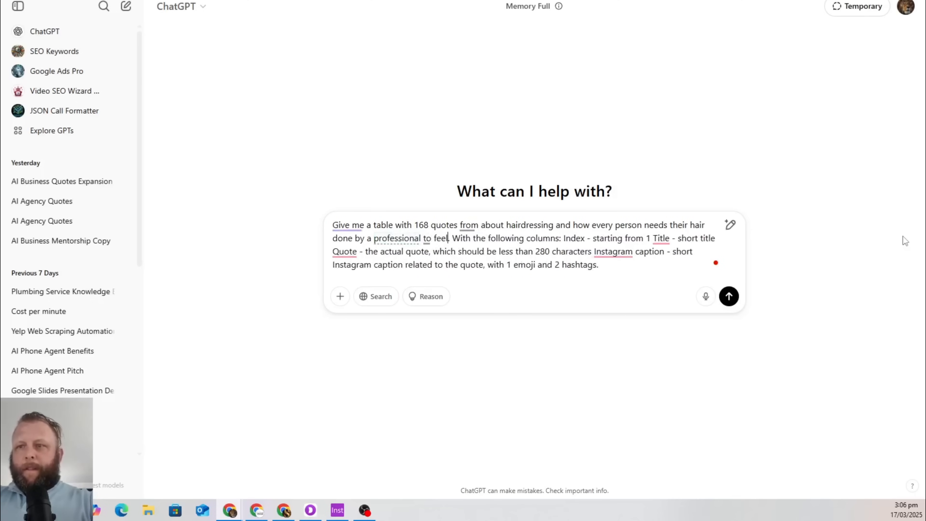
key("BackSpace")
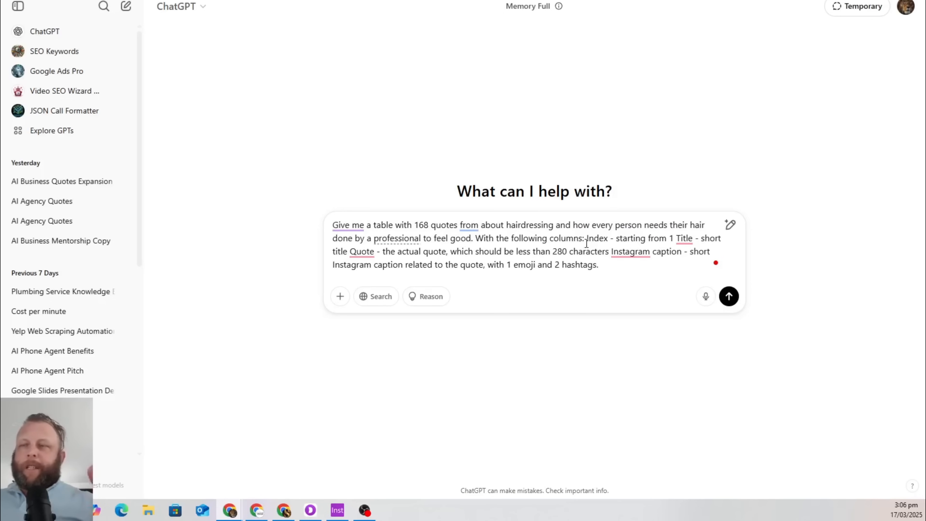
Send the revised 168-quote hairdressing prompt to ChatGPT
mouse_move(353, 228)
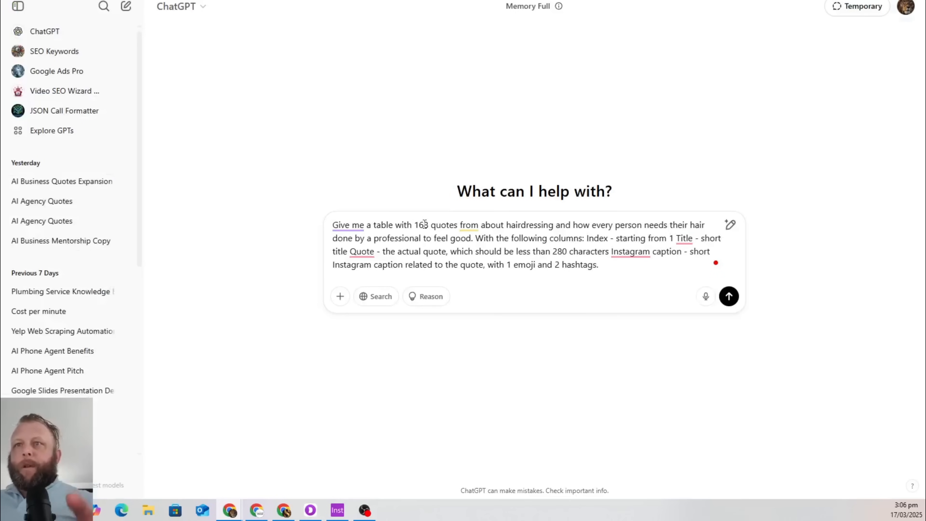
mouse_move(631, 253)
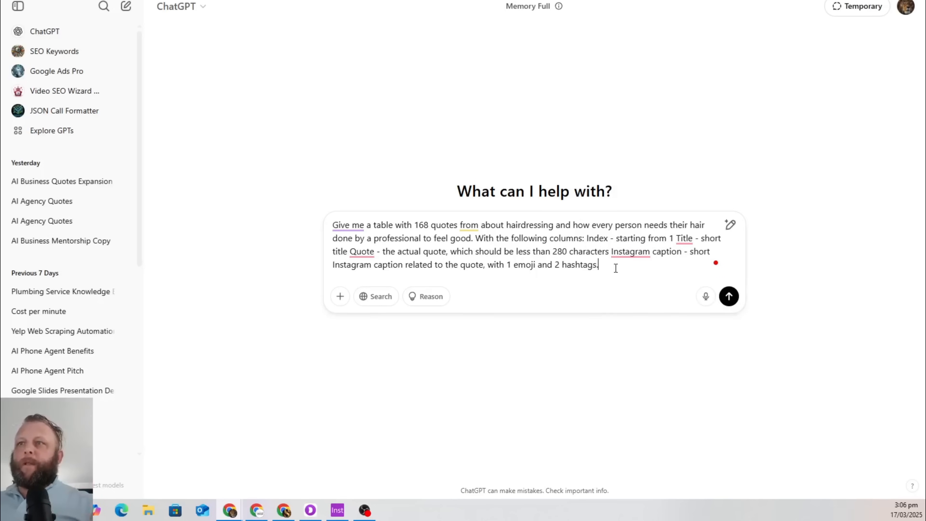
left_click(730, 299)
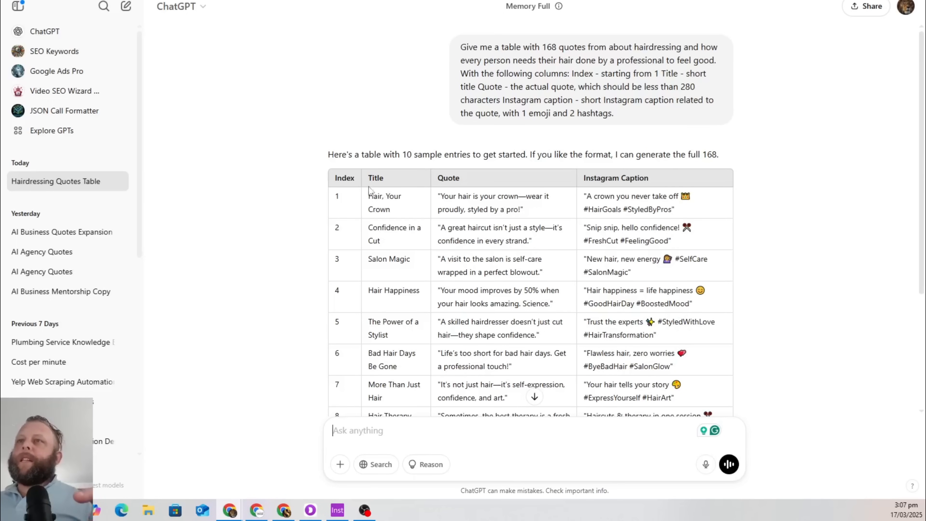
Copy the ten-row hairdressing quotes table from ChatGPT's reply
mouse_move(368, 198)
left_mouse_down()
mouse_move(390, 198)
mouse_move(380, 209)
left_mouse_up()
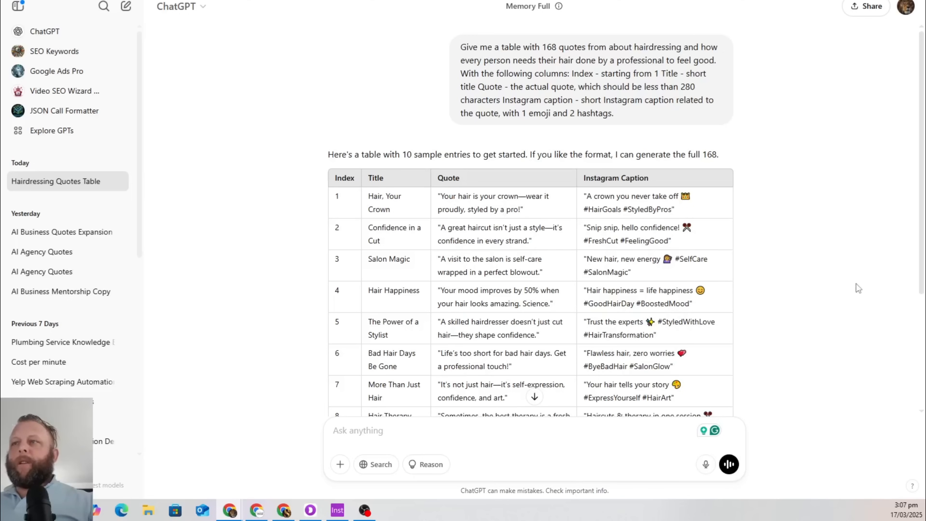
scroll(855, 284, "down", 5)
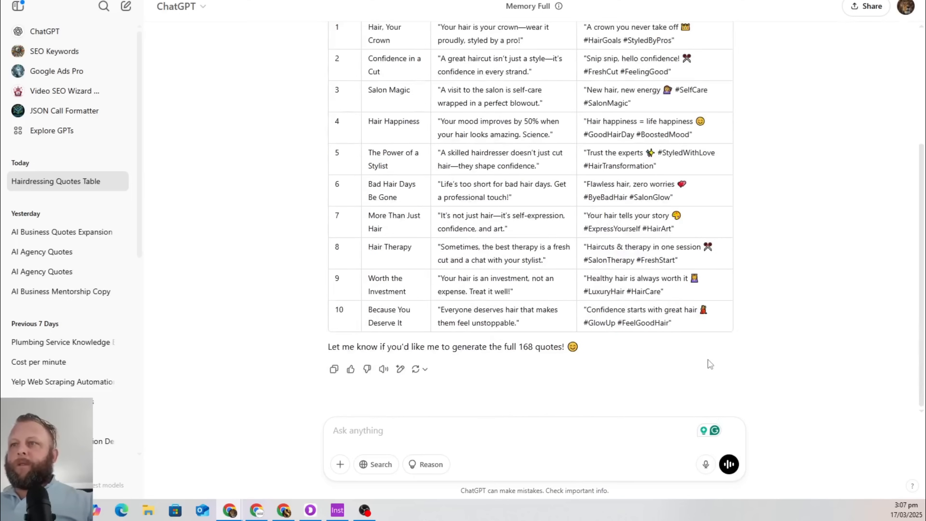
scroll(470, 276, "up", 3)
left_click_drag(326, 133, 703, 323)
right_click(611, 126)
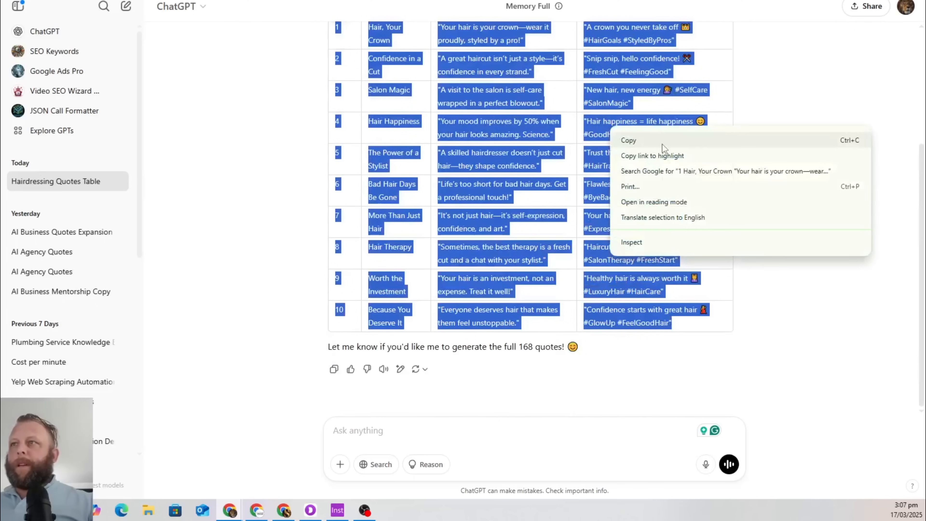
left_click(627, 138)
left_click(321, 0)
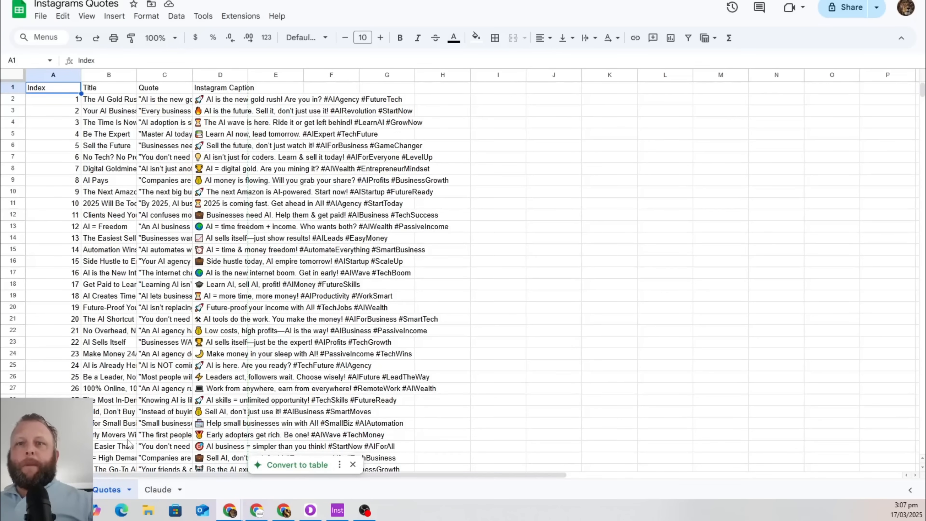
Create a new blank spreadsheet and paste the quotes table into it
left_click(41, 18)
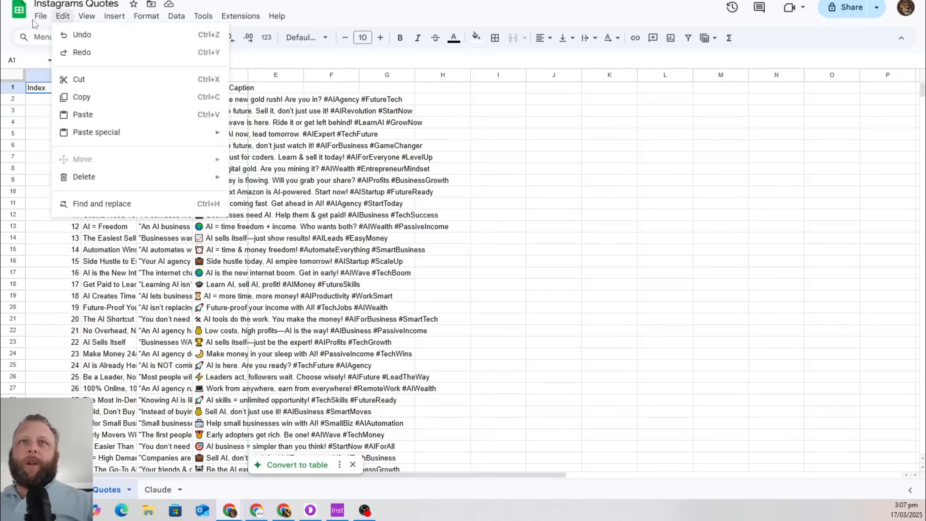
mouse_move(40, 17)
mouse_move(51, 39)
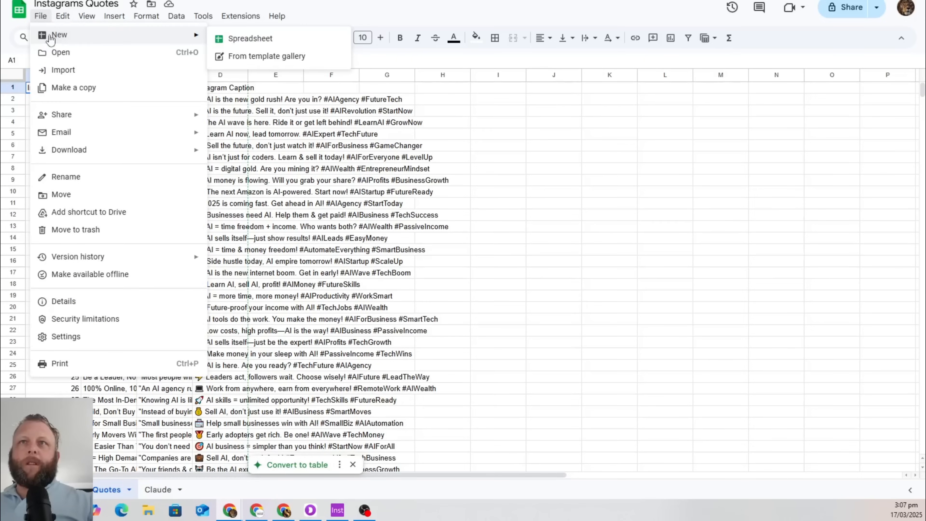
left_click(250, 38)
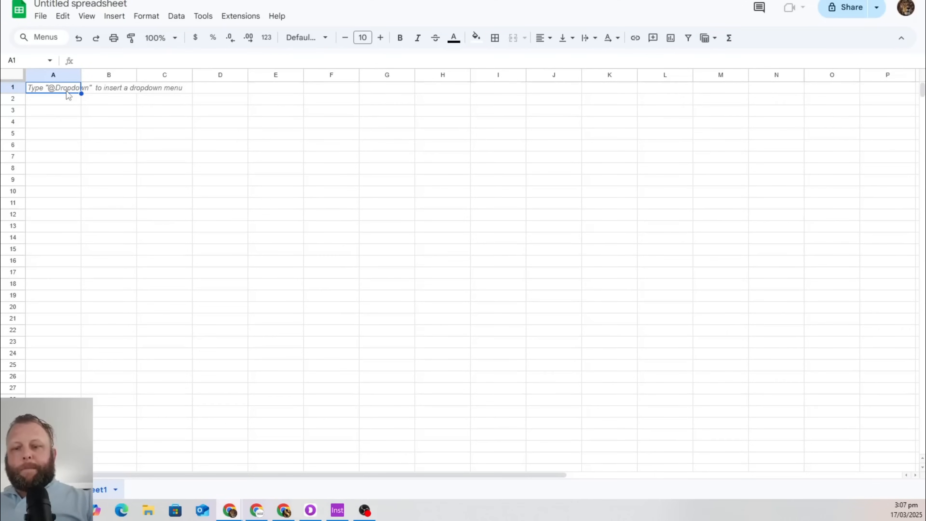
key("ctrl+v")
left_click(169, 284)
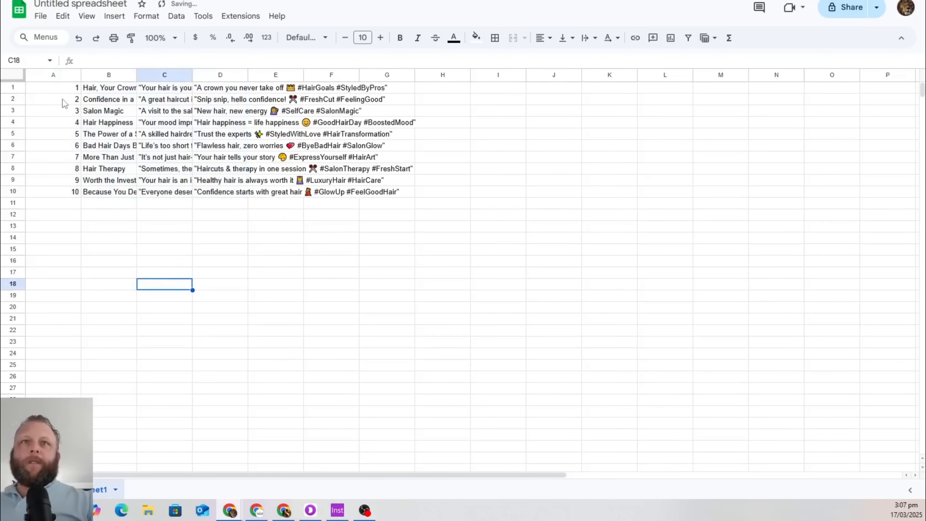
Insert a header row labelled Index, Title, Quote and Insta Caption
left_click(13, 88)
right_click(12, 87)
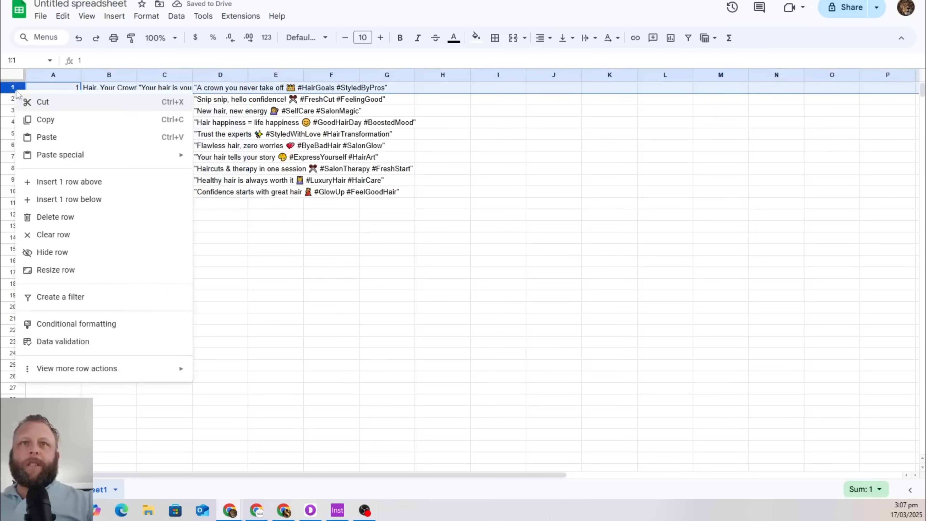
left_click(69, 182)
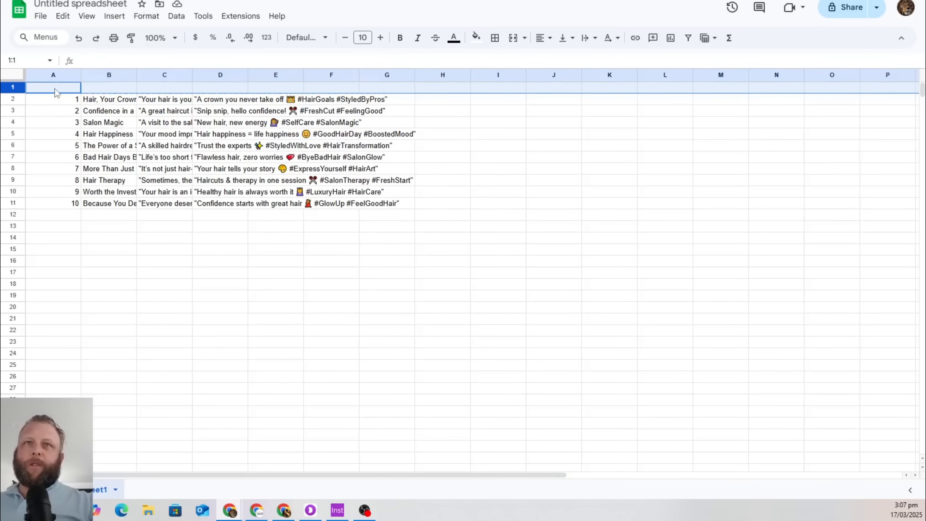
left_click(55, 92)
type("Index")
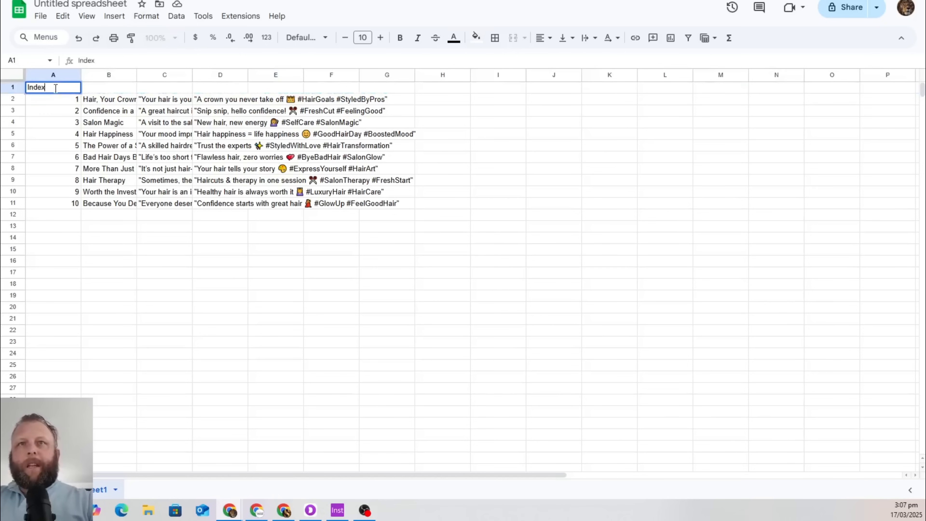
key("Tab")
type("Q")
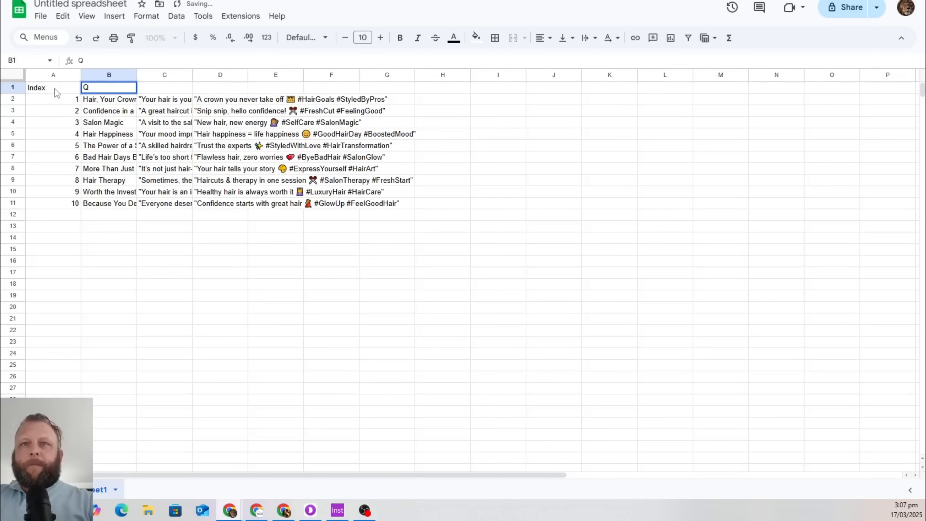
key("BackSpace")
type("Title")
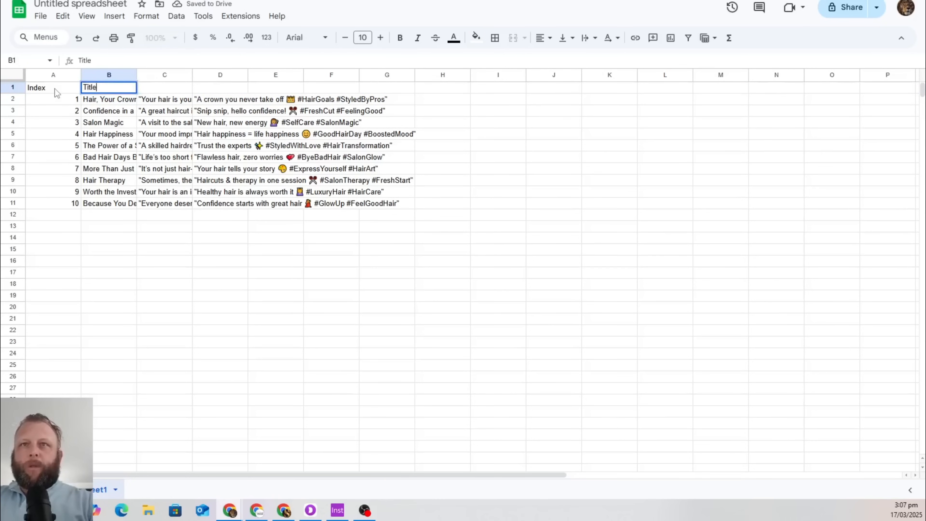
key("Tab")
type("Quote")
key("Tab")
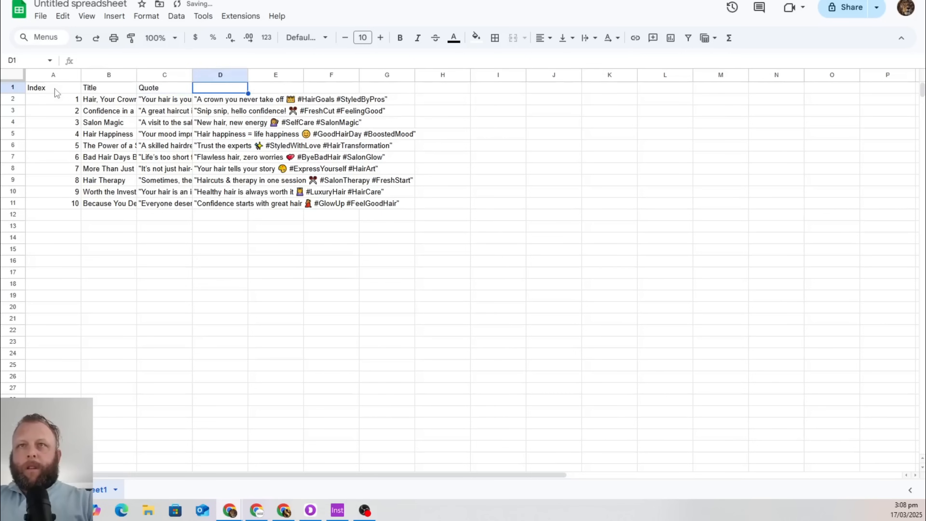
type("Insta Capt")
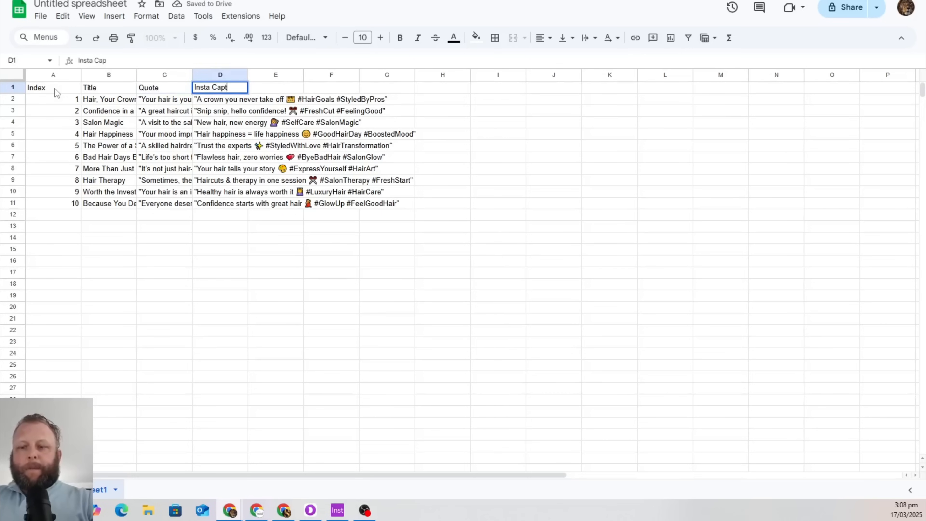
type("ion")
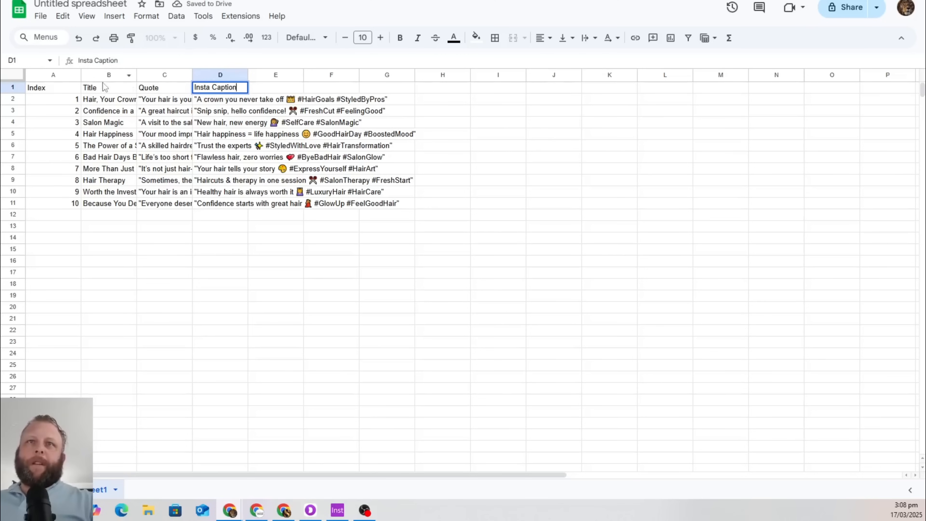
Confirm the Insta Caption header, review the sheet, then bring up the Canva window
left_click(513, 219)
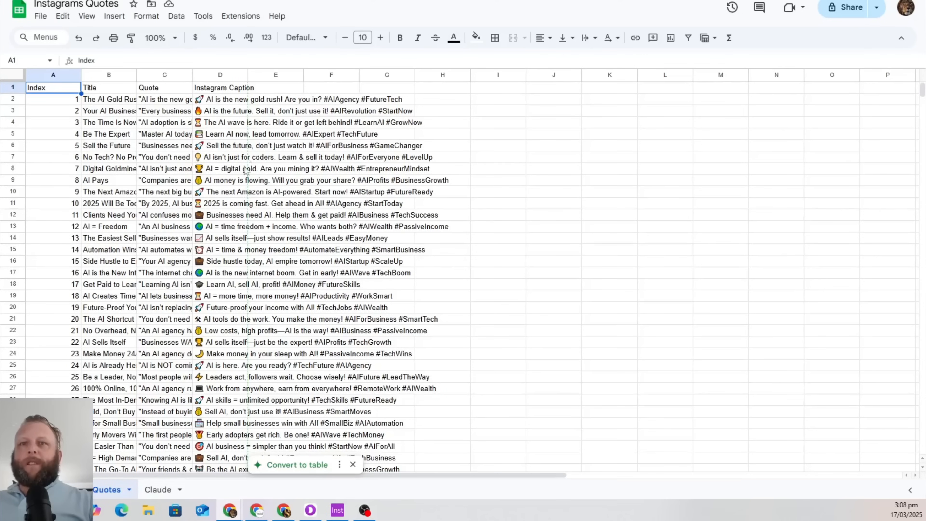
scroll(164, 304, "down", 20)
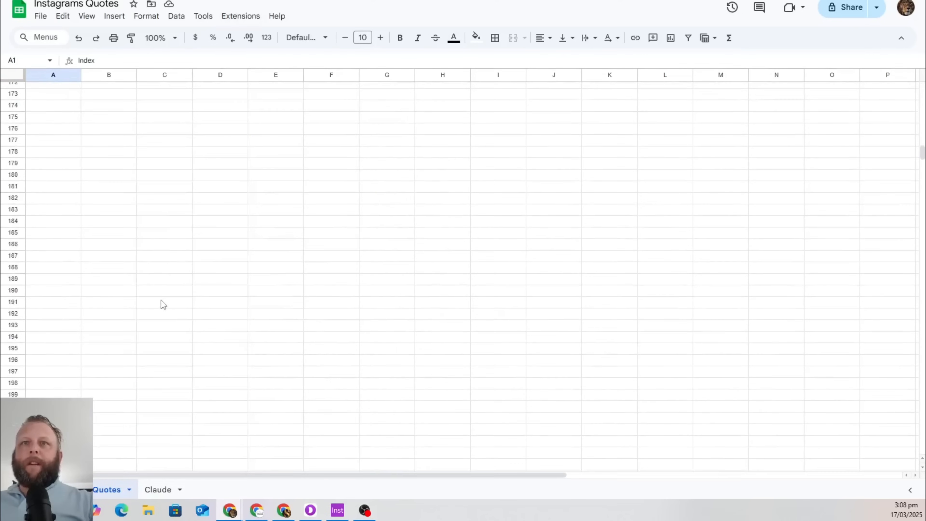
scroll(163, 305, "up", 20)
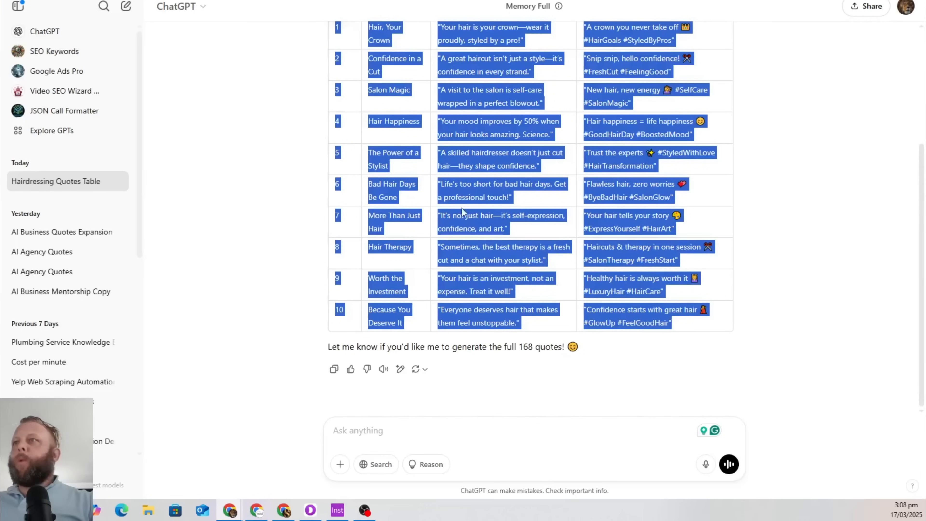
left_click(784, 175)
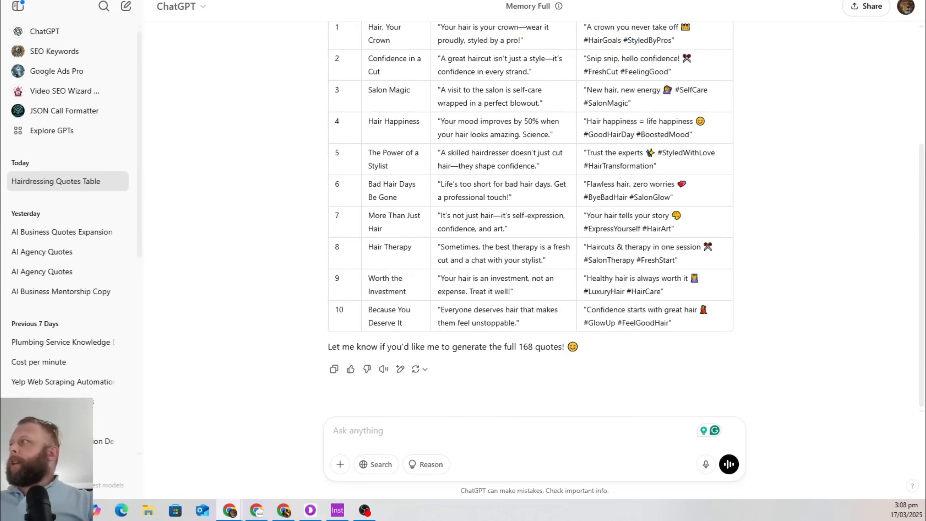
left_click(283, 511)
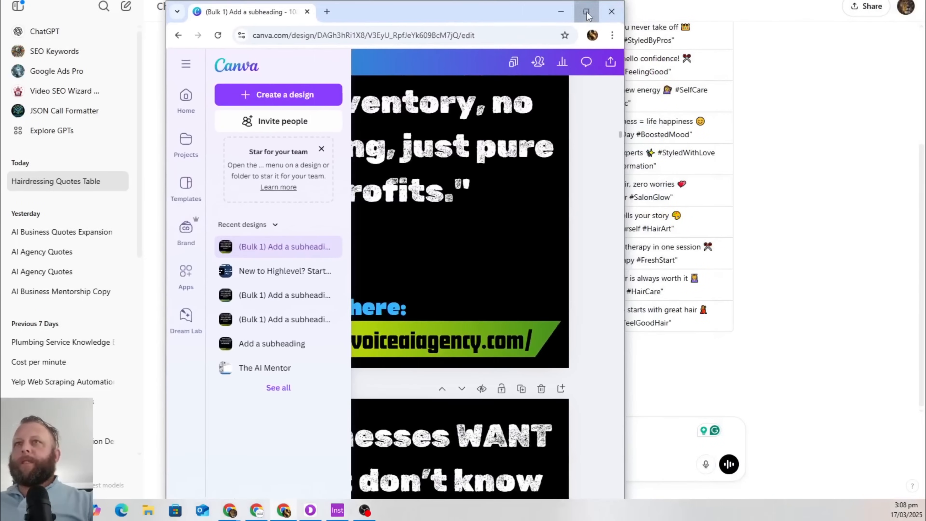
Open canva.com in a new tab and check The AI Mentor design under Projects
left_click(587, 12)
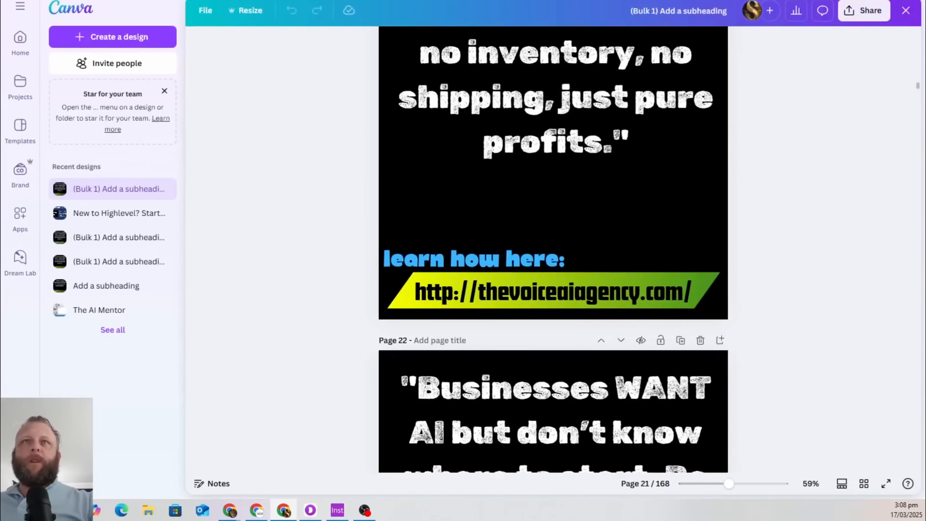
key("ctrl+t")
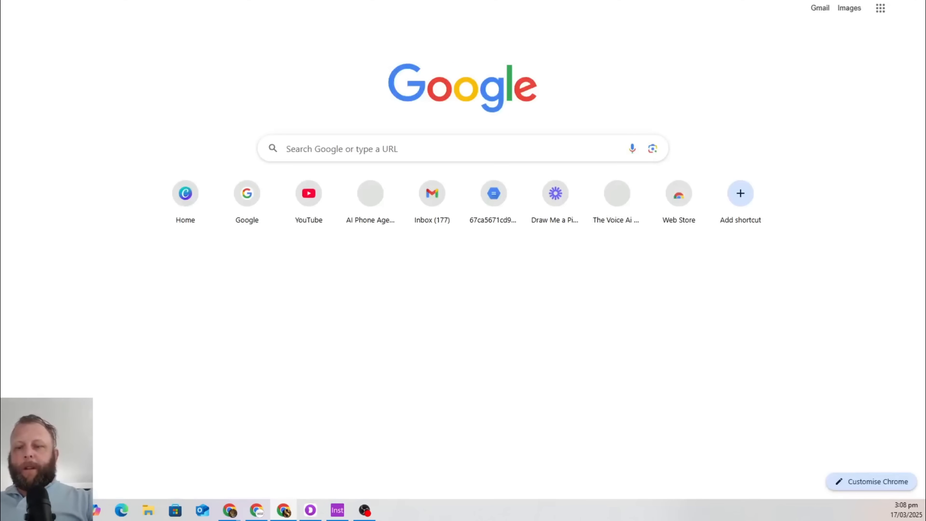
type("ca")
key("Return")
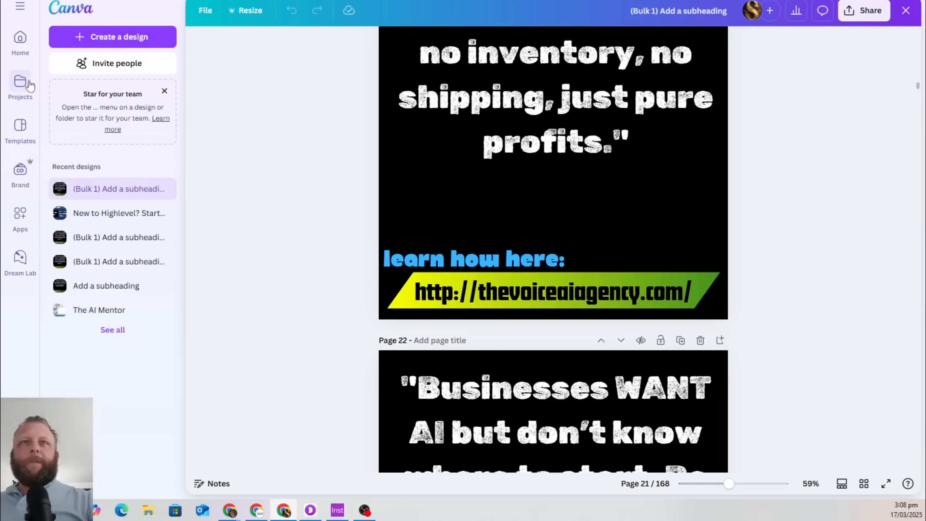
left_click(21, 82)
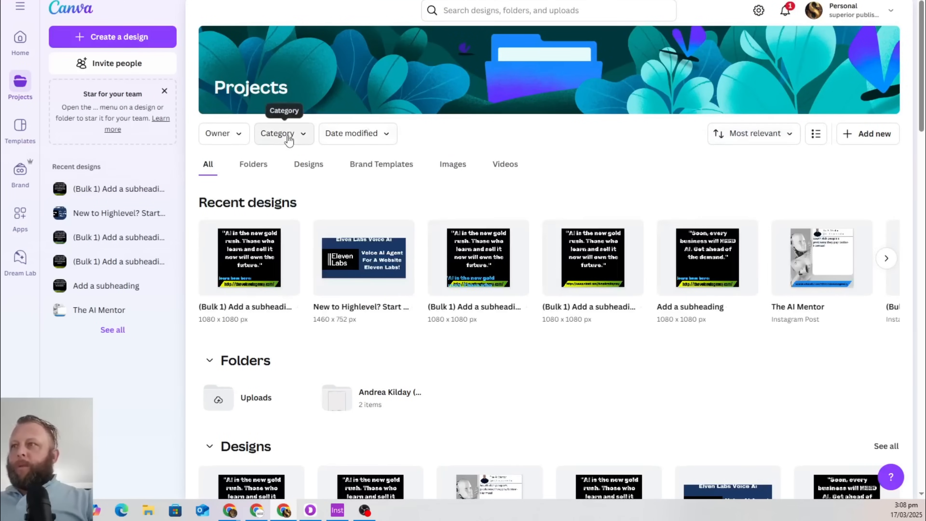
left_click(812, 256)
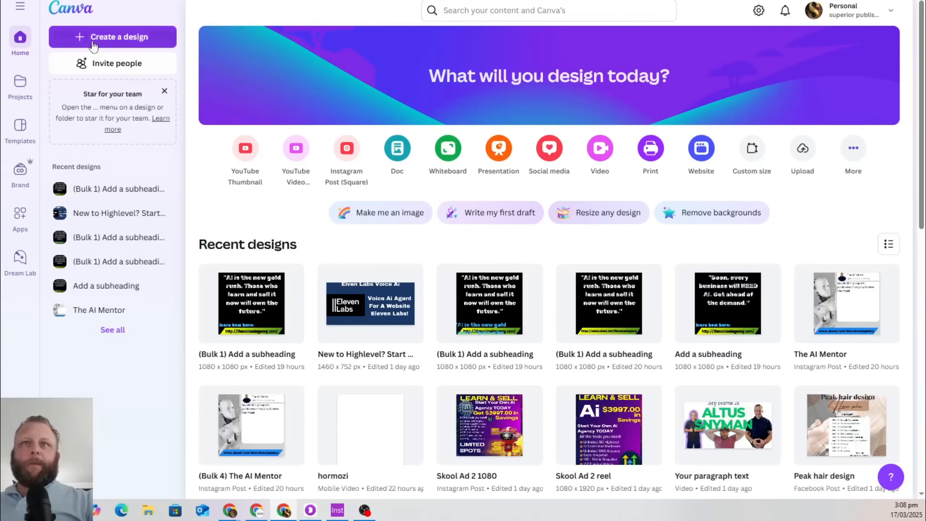
left_click(94, 40)
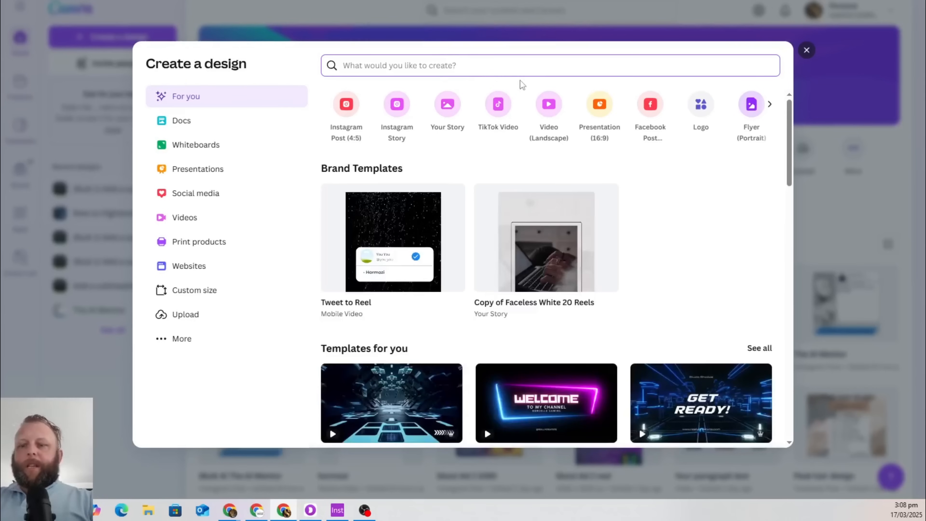
Search 'instagram rell' and create a blank 1080 × 1920 Instagram Reel design
type("instagram")
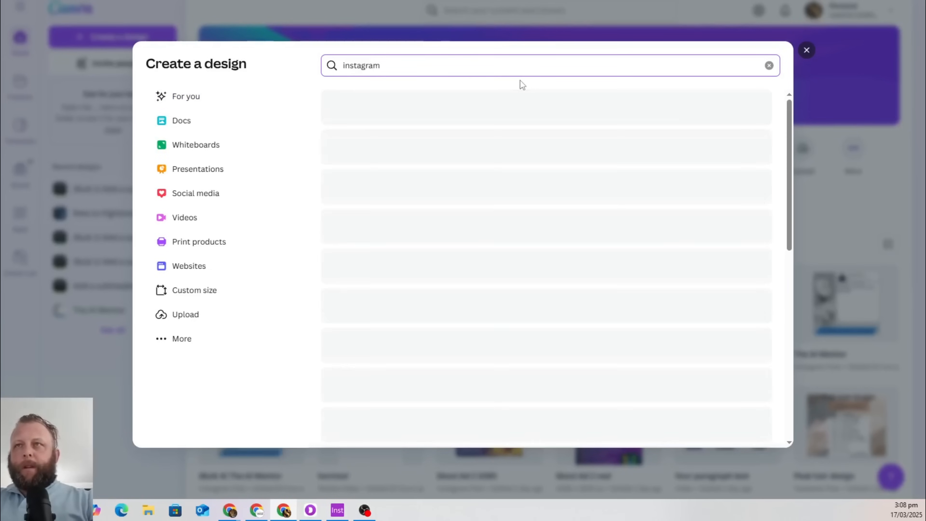
type(" re")
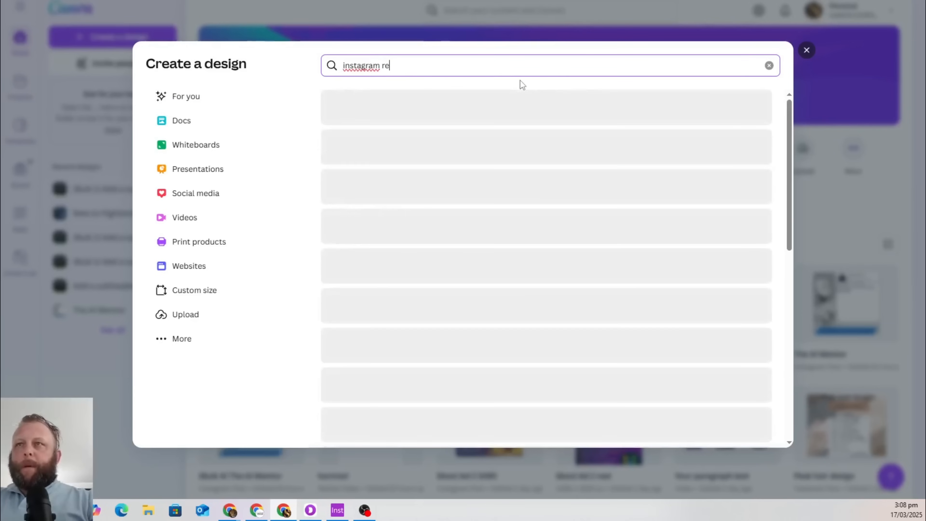
type("ll")
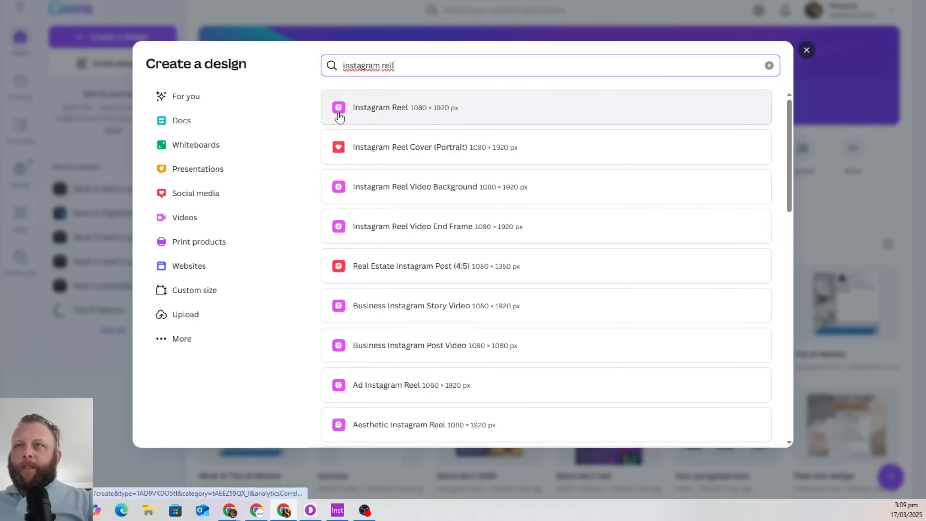
left_click(399, 113)
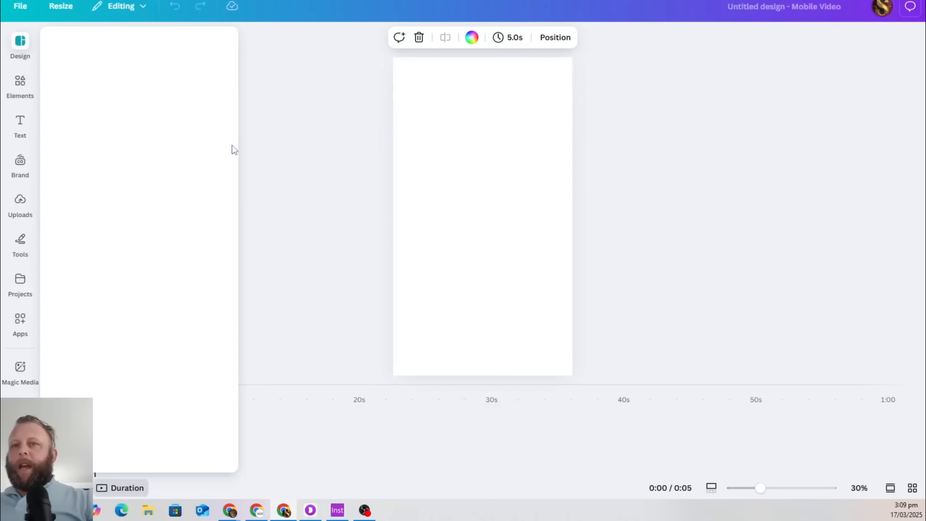
left_click(673, 189)
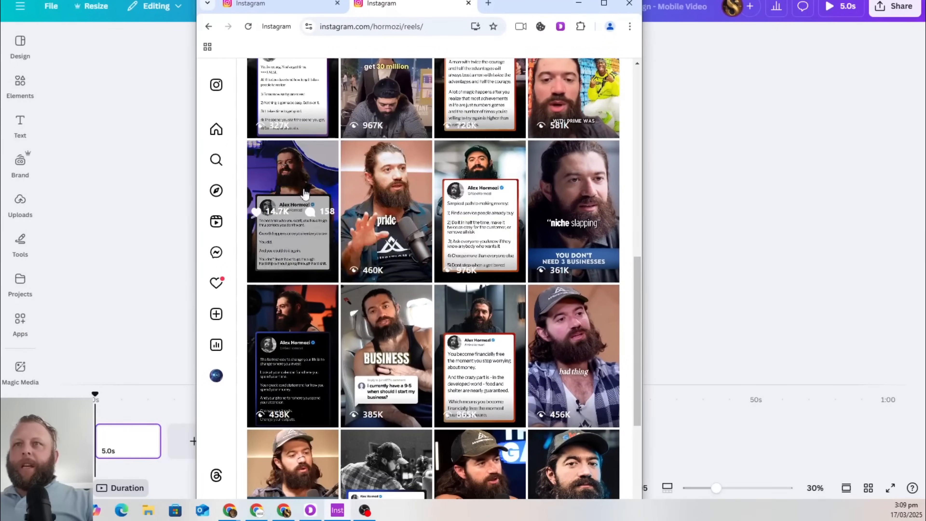
Study an example tweet-style reel on Instagram, then return to the blank Canva design
left_click(295, 184)
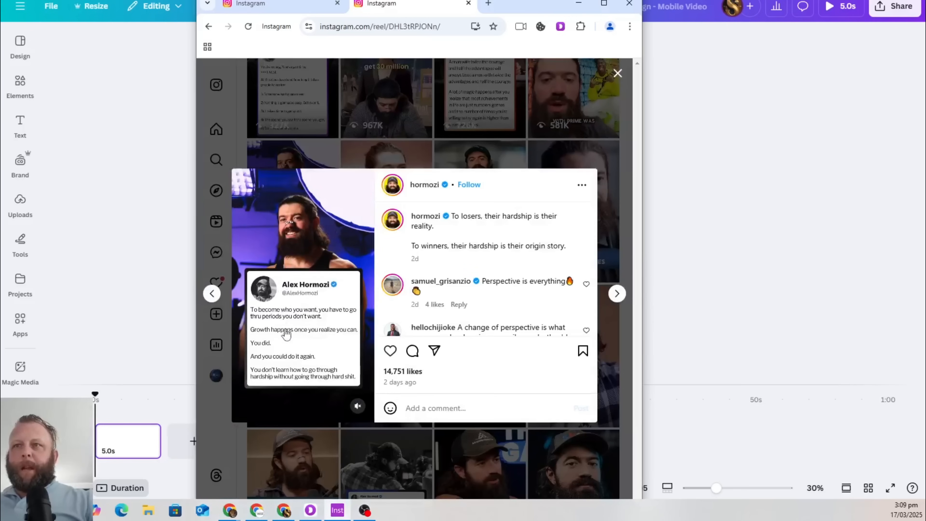
left_click_drag(515, 4, 501, 6)
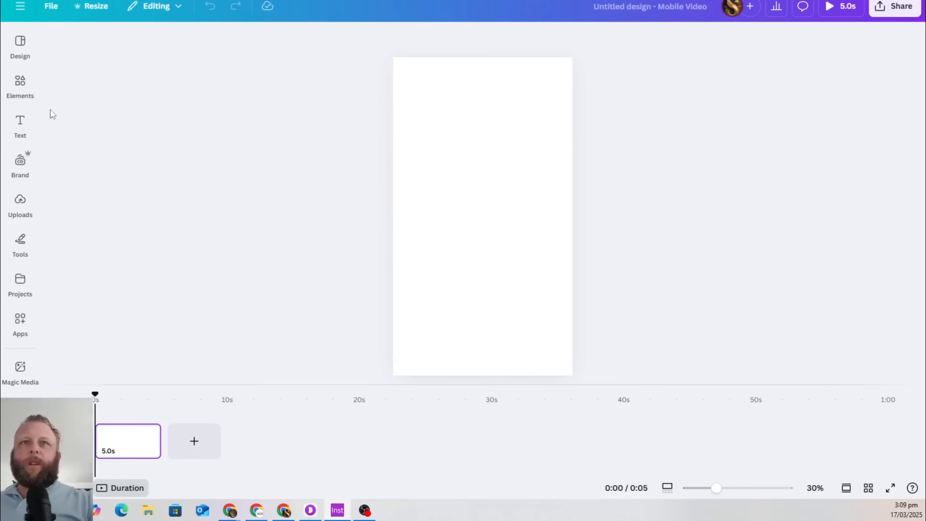
left_click(20, 84)
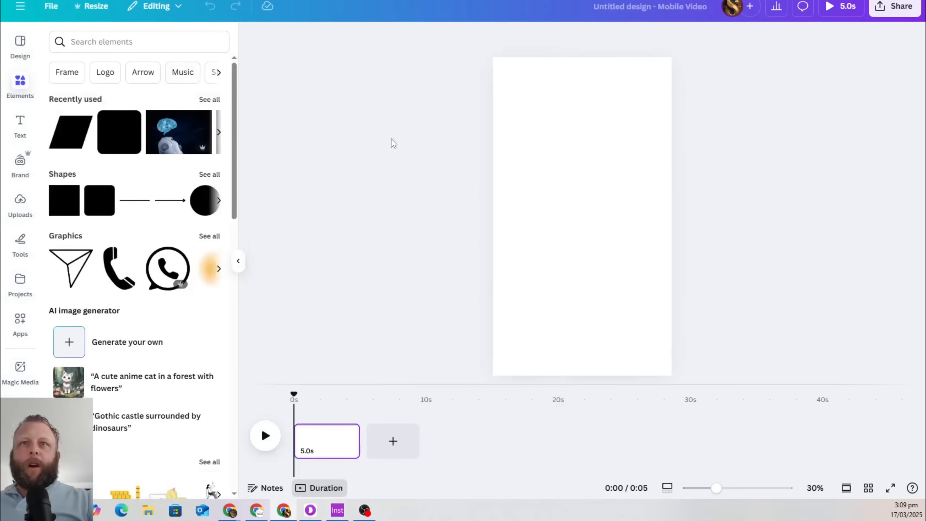
Search Elements for 'ai' and browse all AI video results for the glowing-sphere clip
left_click(136, 42)
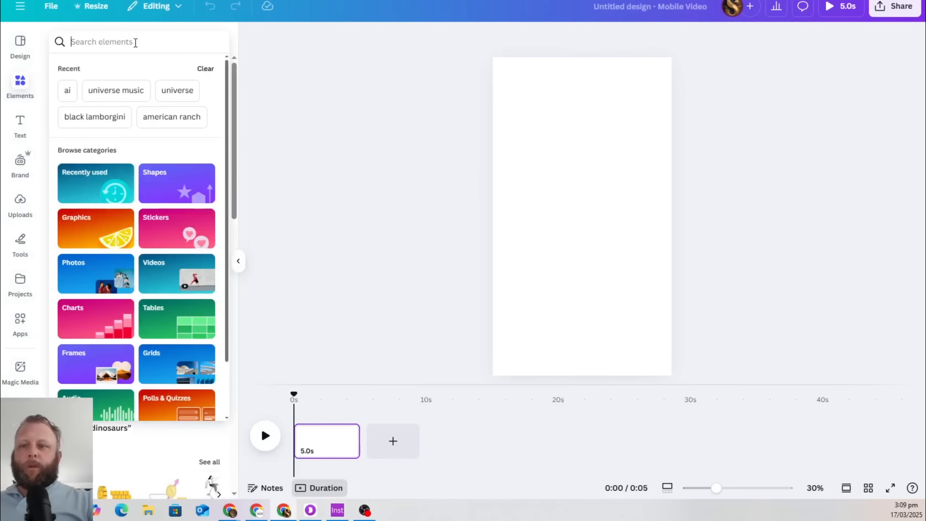
type("ai")
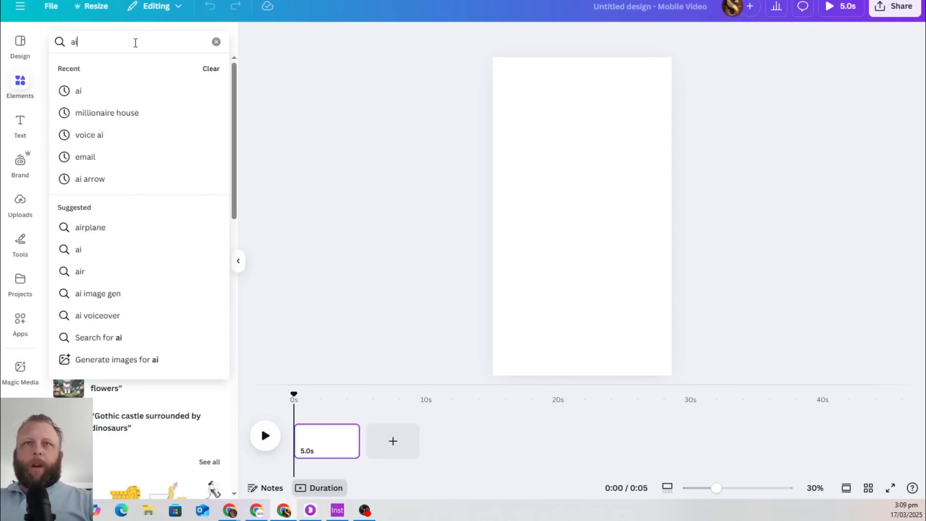
left_click(93, 92)
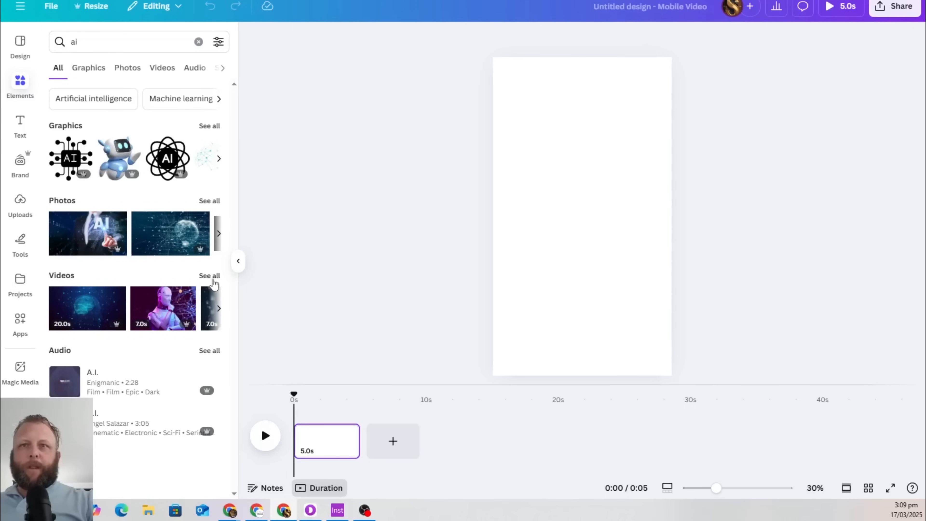
left_click(209, 275)
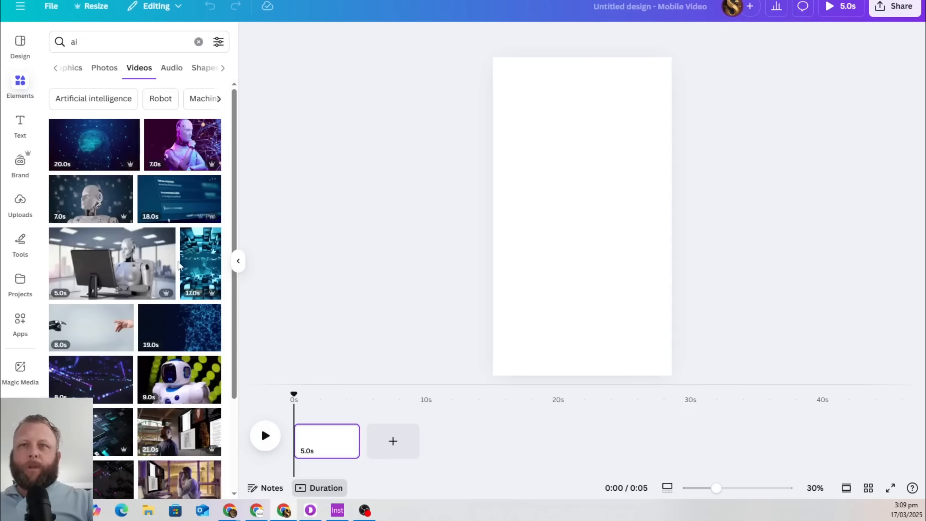
scroll(206, 243, "down", 3)
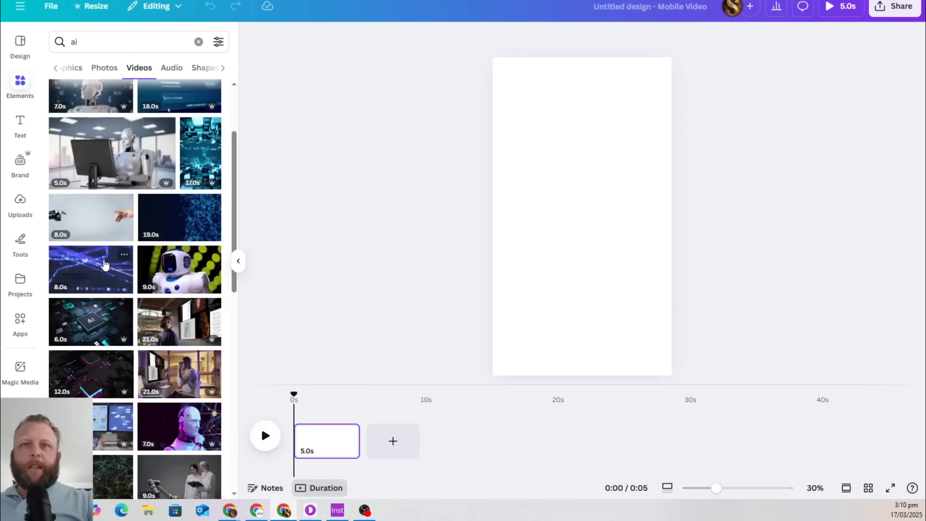
scroll(181, 291, "down", 2)
scroll(181, 291, "down", 4)
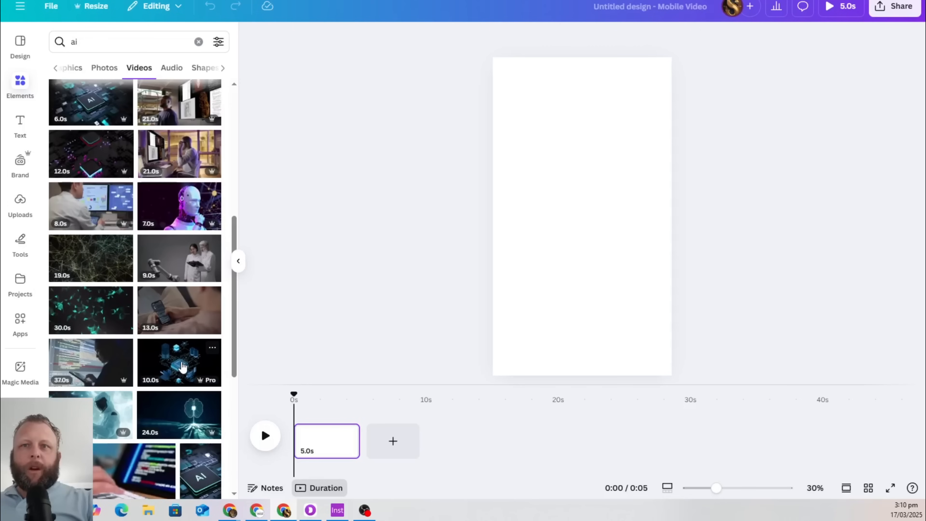
scroll(194, 368, "down", 5)
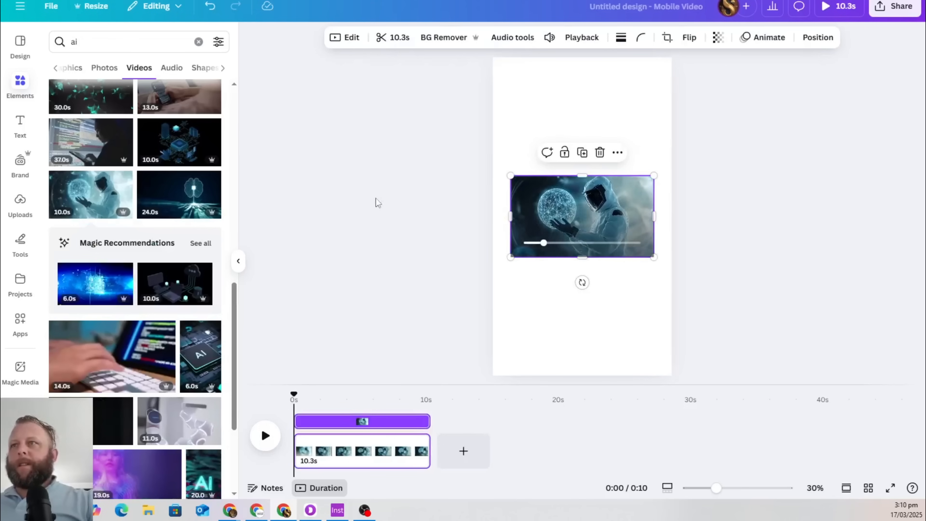
Stretch the sphere video over the mobile page and trim it to 4.2 seconds
left_click(368, 197)
left_click_drag(606, 219, 529, 95)
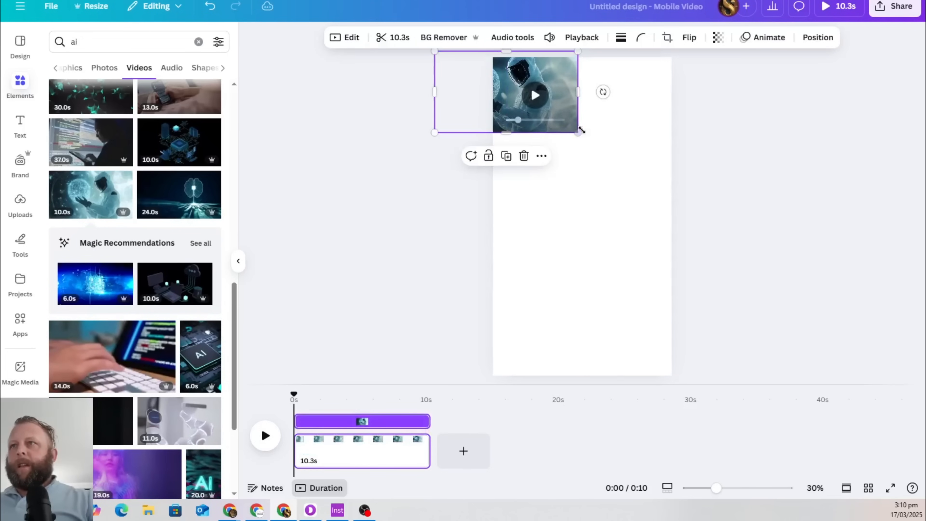
left_click_drag(577, 133, 835, 474)
left_click_drag(856, 280, 820, 283)
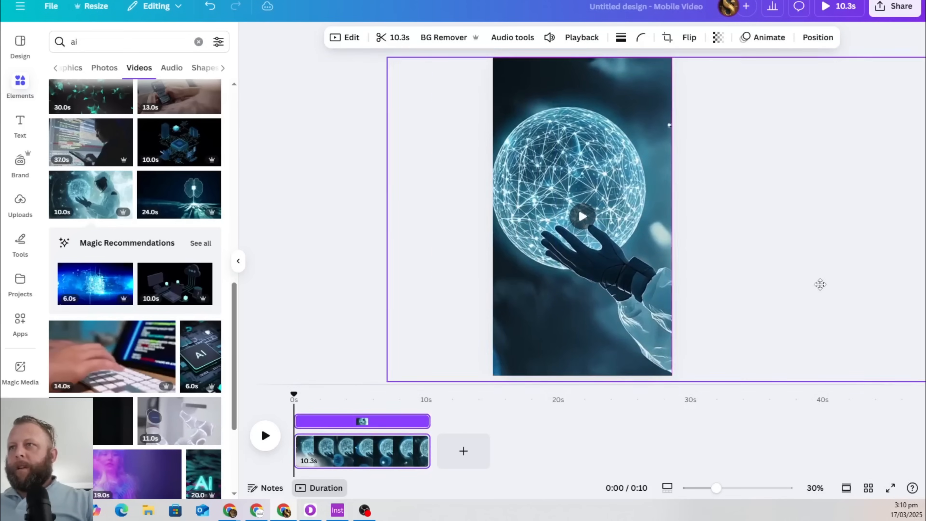
left_click(584, 225)
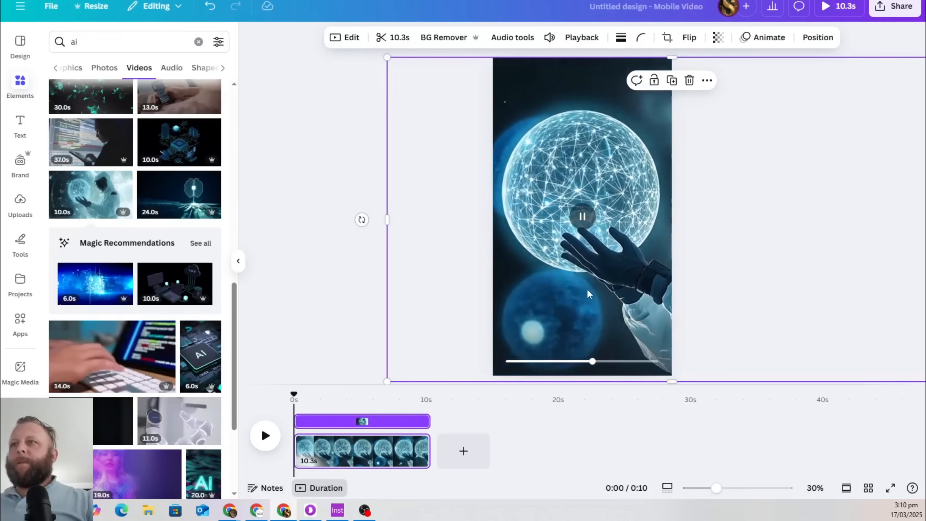
left_click_drag(588, 293, 584, 233)
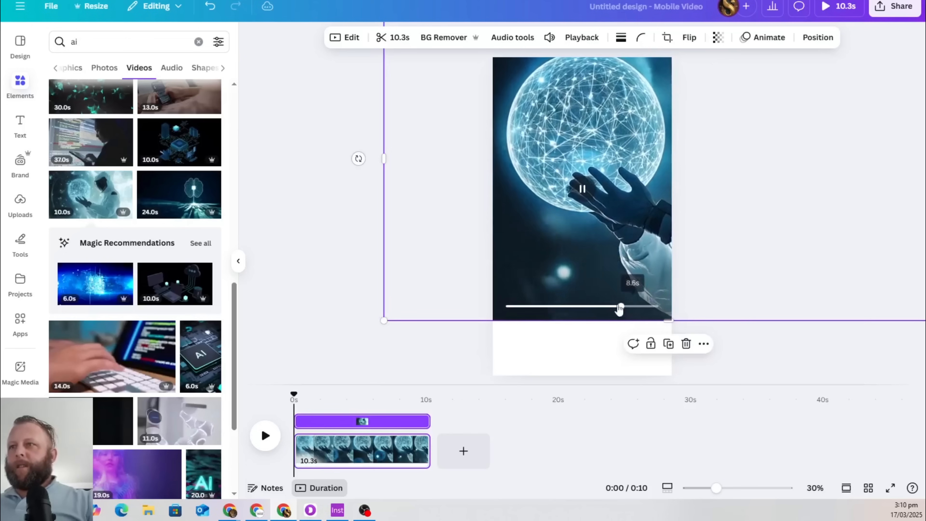
left_click_drag(384, 321, 314, 402)
left_click_drag(642, 273, 640, 260)
left_click_drag(430, 452, 349, 452)
Replace the sphere clip with the 10.0s data-lines video filling the page, then go to The AI Mentor
key("Delete")
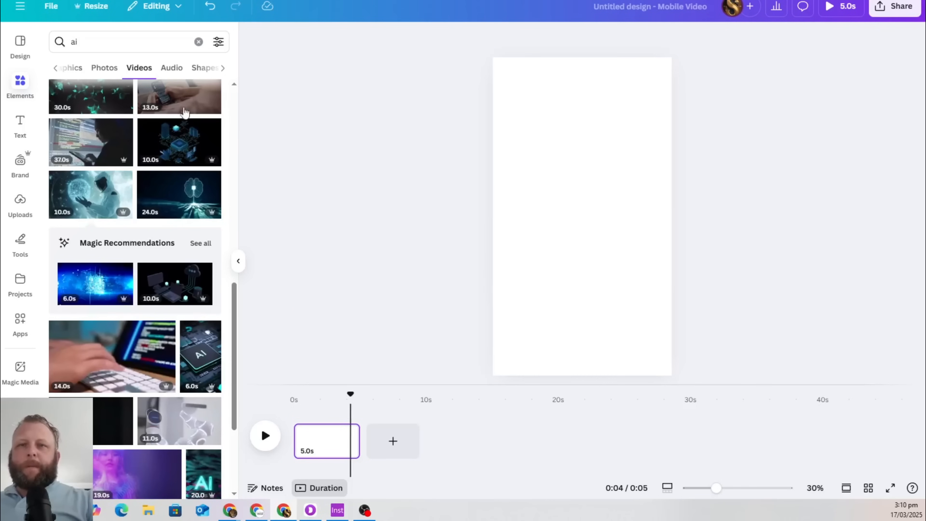
scroll(180, 253, "down", 5)
scroll(179, 251, "down", 5)
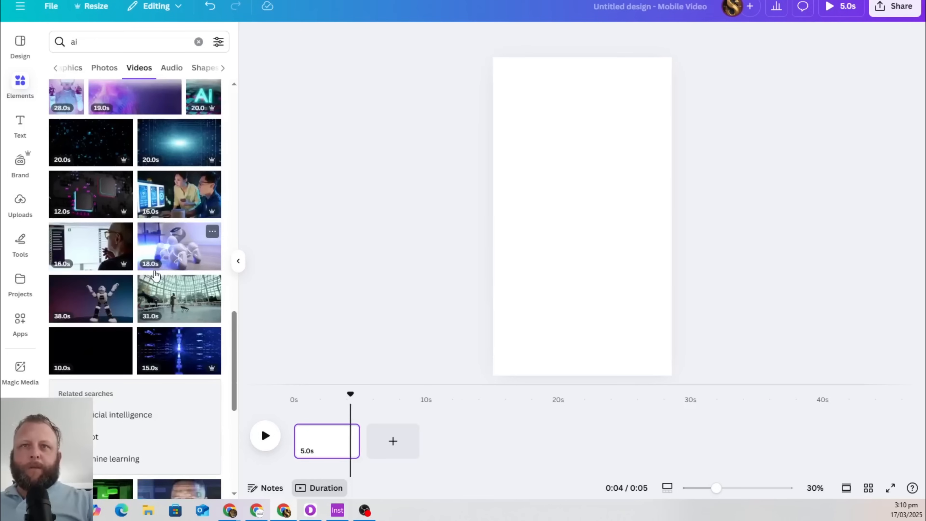
scroll(197, 343, "down", 4)
scroll(153, 312, "down", 3)
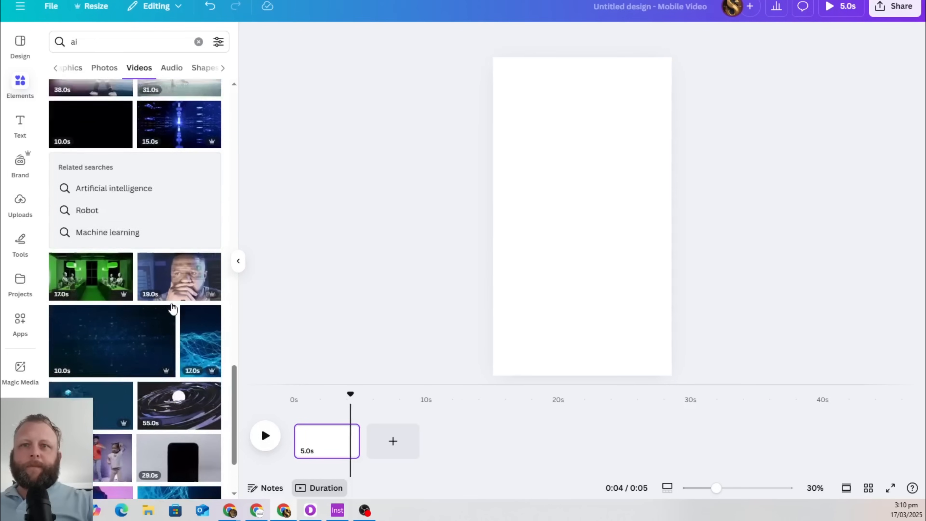
left_click(132, 313)
left_click_drag(543, 241, 491, 91)
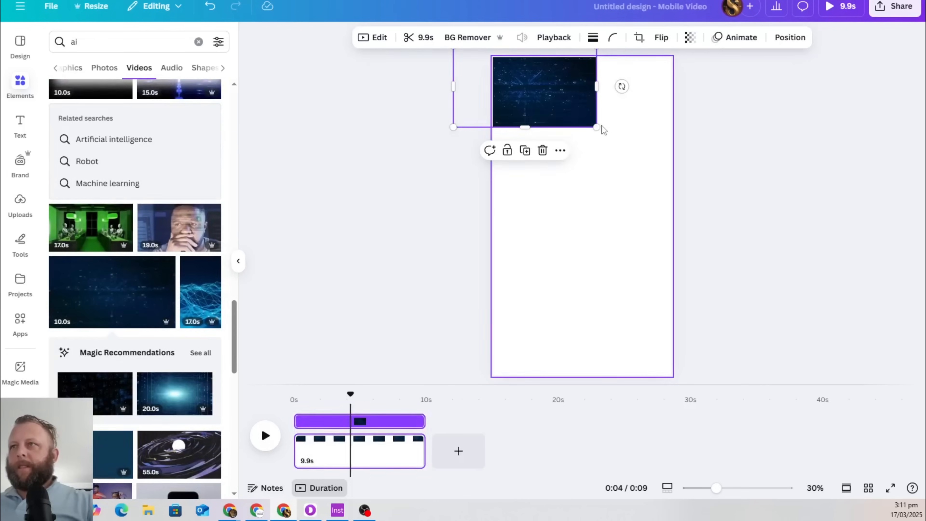
left_click_drag(604, 129, 890, 481)
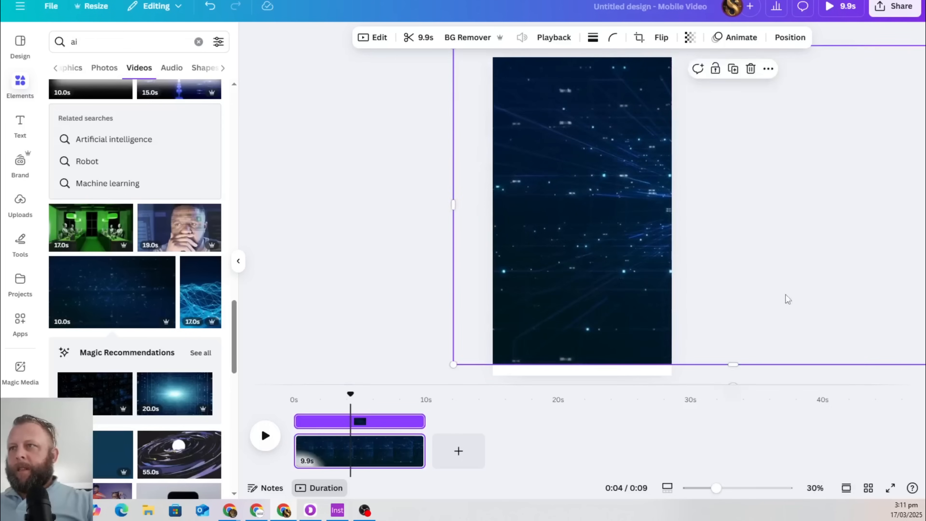
left_click_drag(788, 299, 642, 304)
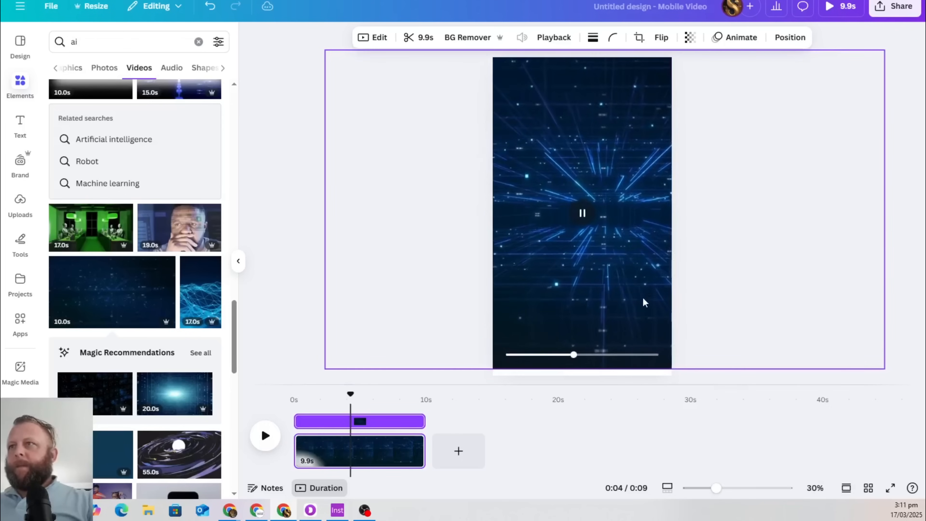
left_click(786, 309)
key("ctrl+Tab")
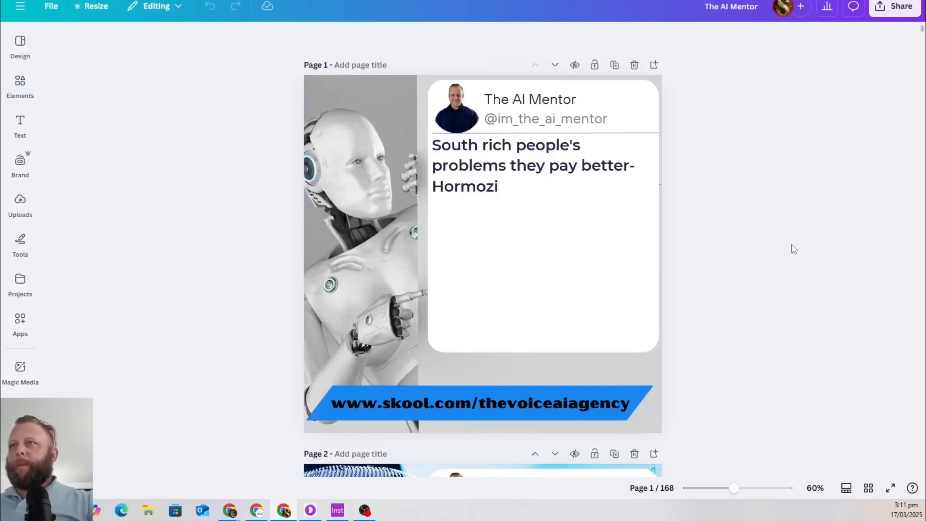
Group the quote card's profile photo, name, handle, quote text and white background
left_click(457, 107)
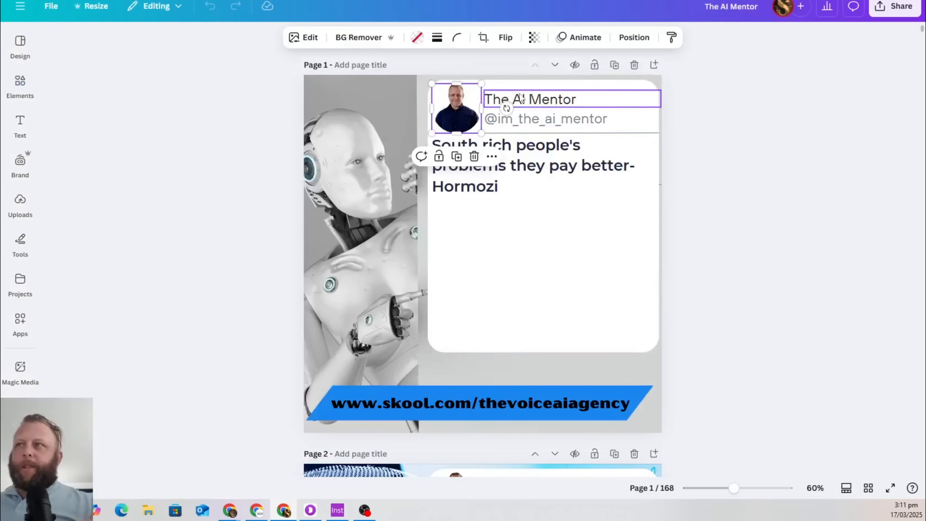
left_click(565, 126, "shift")
left_click(558, 103, "shift")
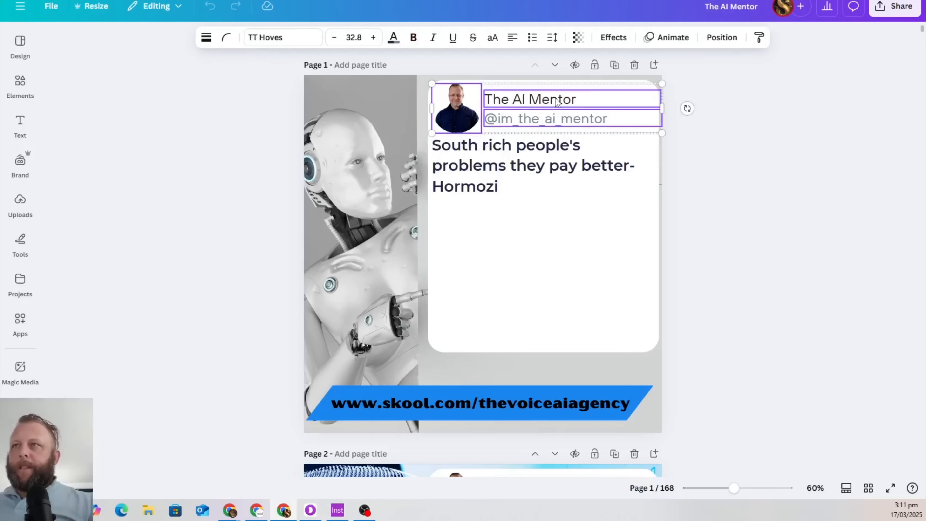
left_click(562, 162, "shift")
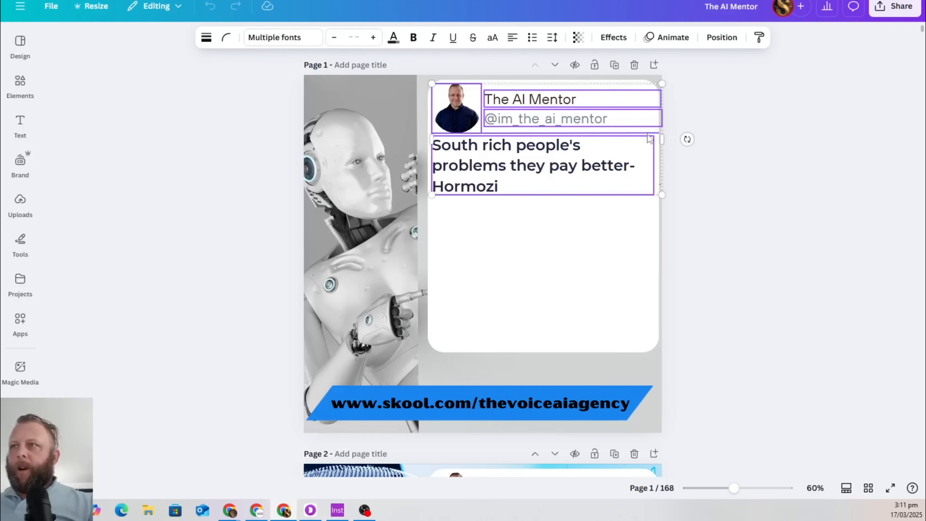
left_click(623, 251, "shift")
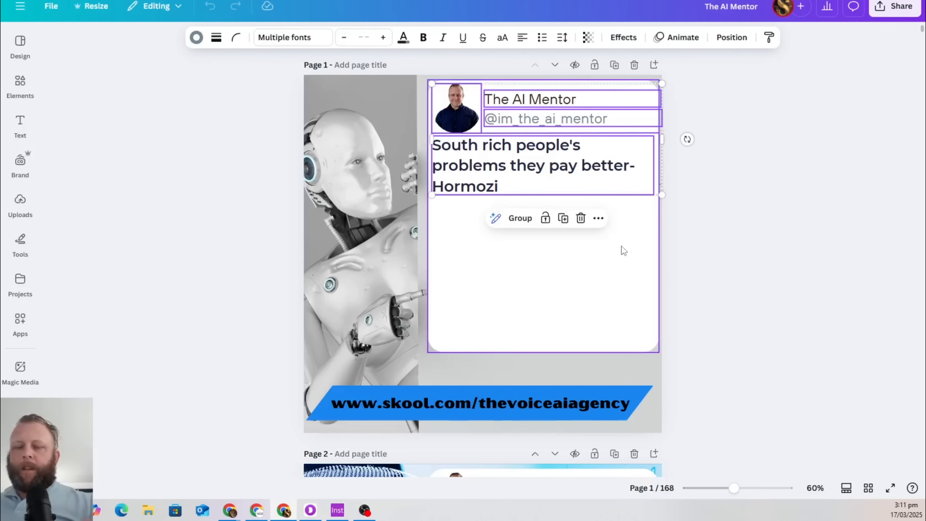
right_click(610, 255)
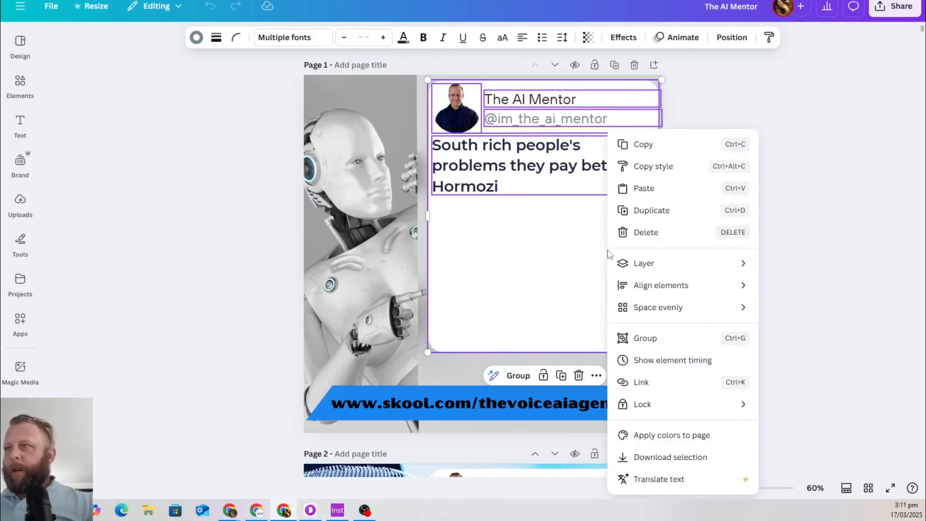
left_click(646, 339)
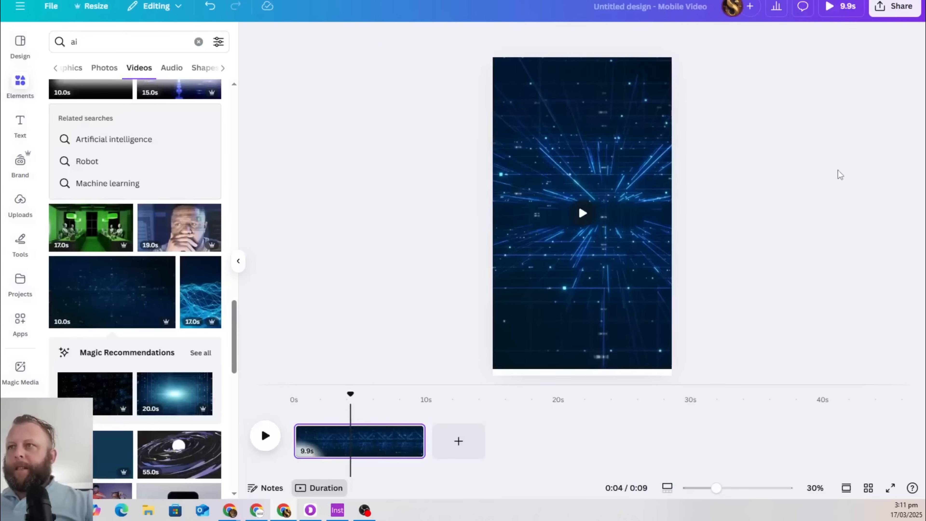
Undo a mistaken table paste and copy the grouped quote card
key("ctrl+v")
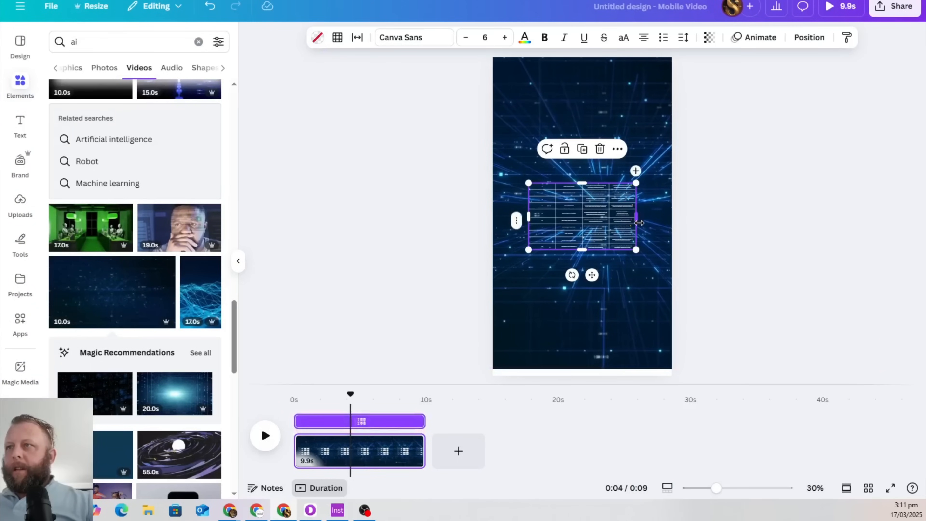
key("ctrl+z")
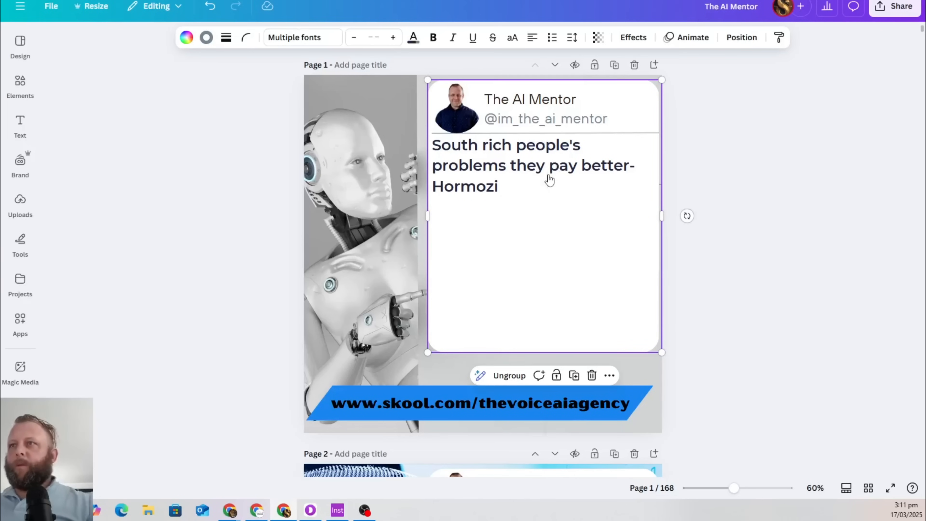
right_click(550, 179)
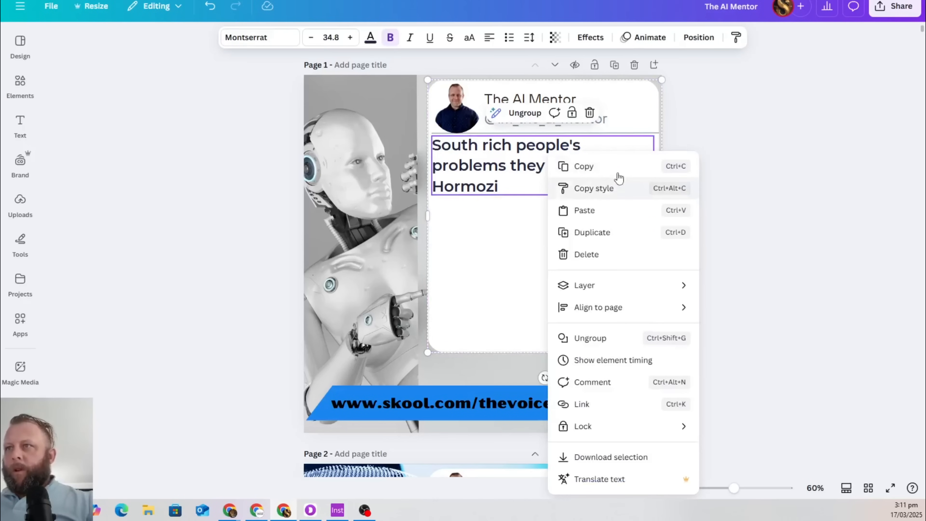
left_click(626, 172)
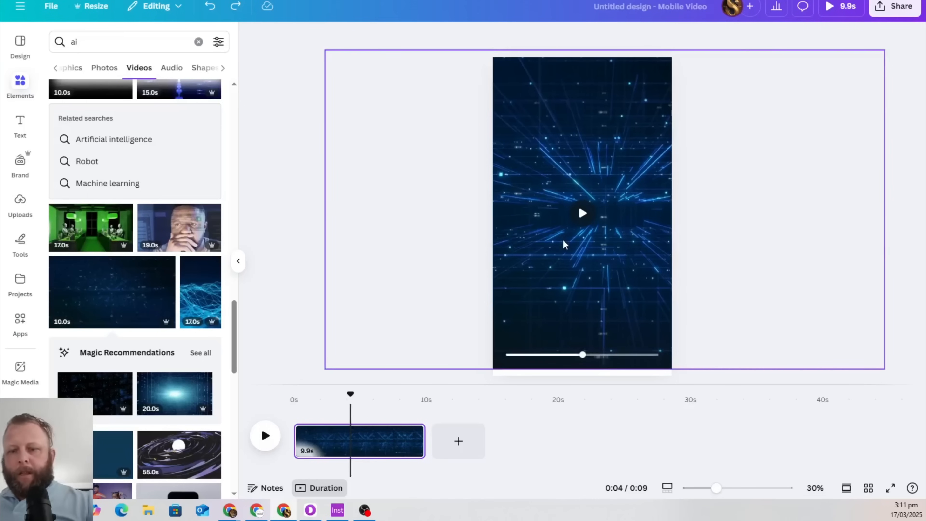
Paste the tweet card onto the data-lines video, enlarge and centre it, then return to The AI Mentor
key("ctrl+v")
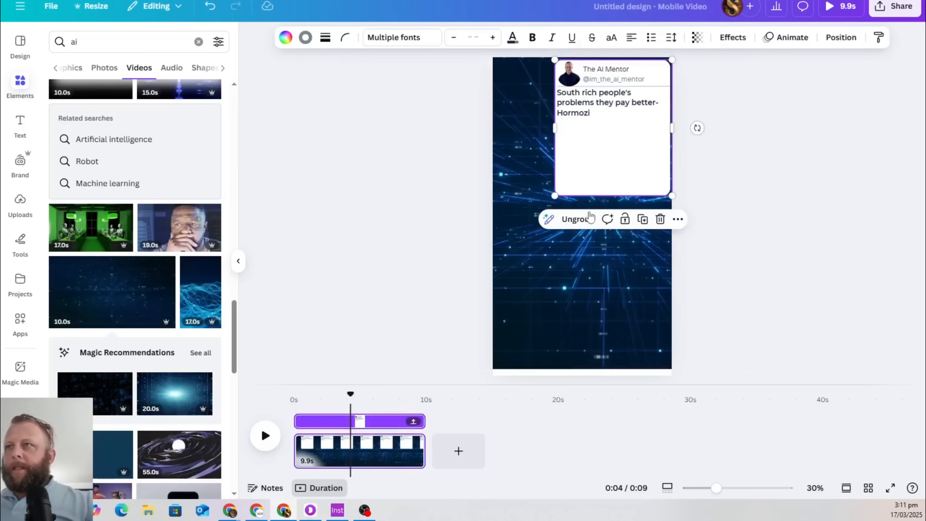
left_click_drag(537, 178, 545, 196)
left_click_drag(626, 227, 658, 277)
mouse_move(605, 237)
left_mouse_down()
mouse_move(606, 281)
mouse_move(601, 242)
left_mouse_up()
left_click_drag(653, 272, 673, 305)
left_click_drag(604, 271, 609, 280)
left_click_drag(666, 309, 661, 301)
left_click_drag(612, 275, 620, 276)
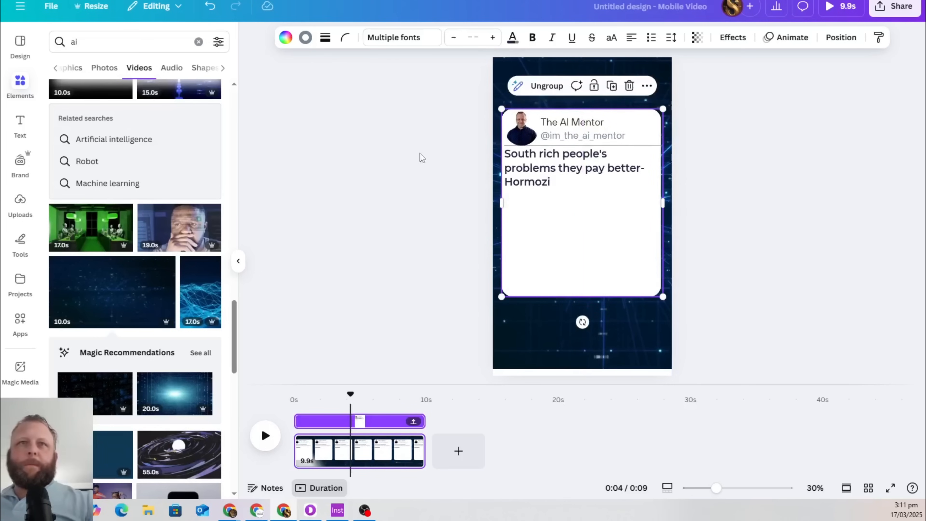
left_click(343, 145)
left_click(20, 81)
left_click(103, 50)
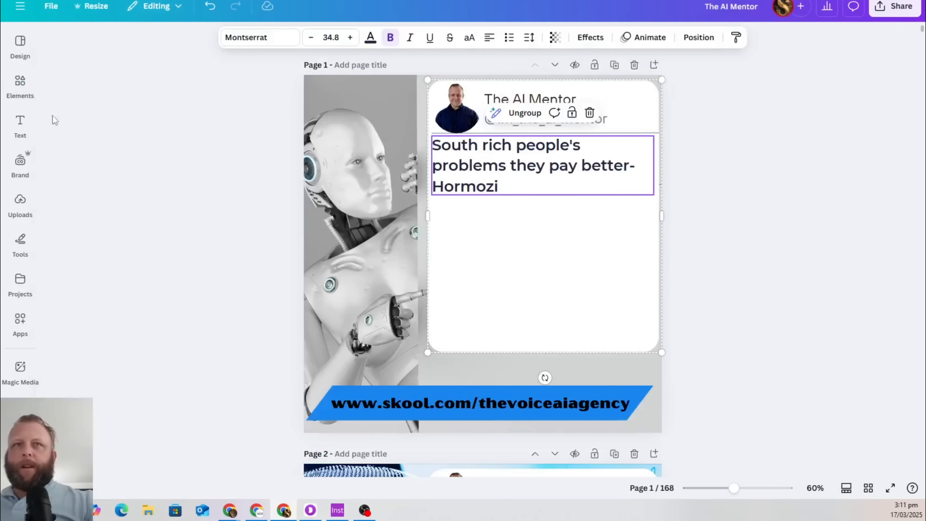
Search Elements for 'blue tick', add a tick graphic to The AI Mentor page, and copy it
left_click(20, 81)
left_click(169, 45)
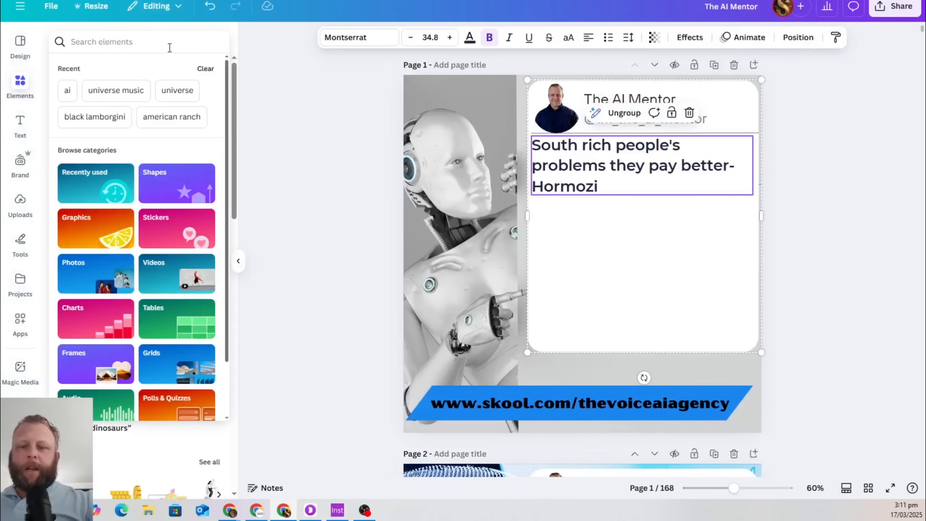
type("blue tick")
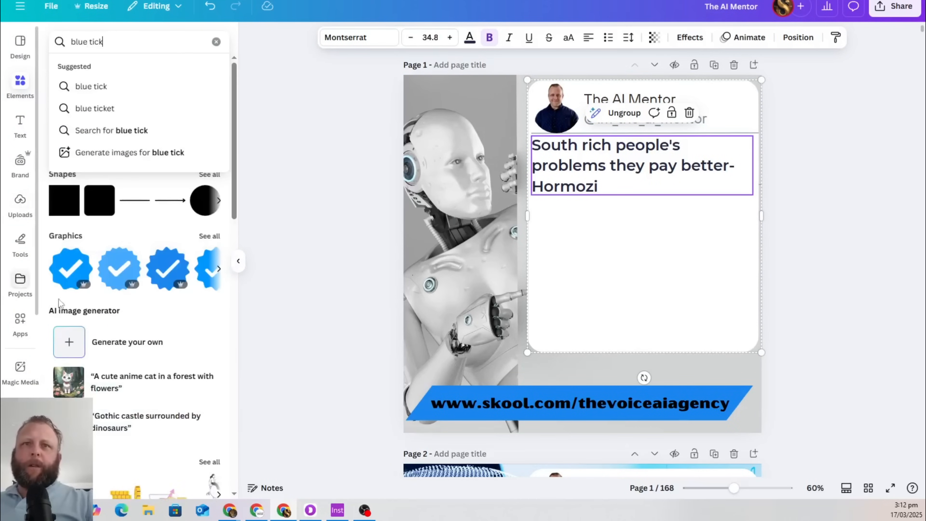
left_click(71, 269)
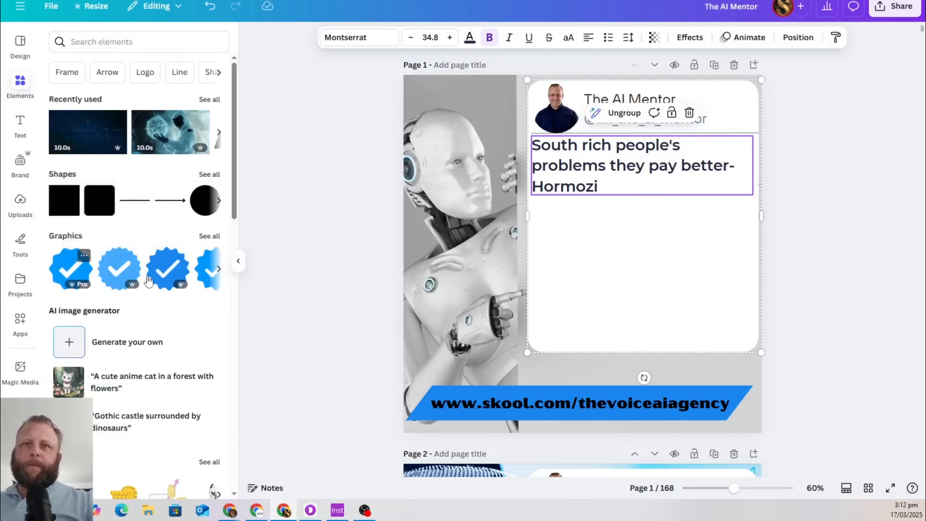
right_click(595, 251)
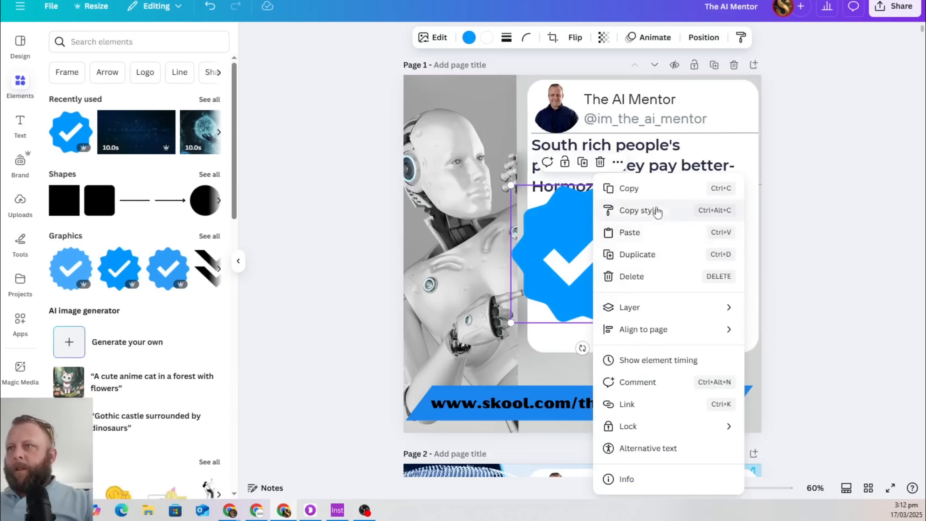
left_click(653, 189)
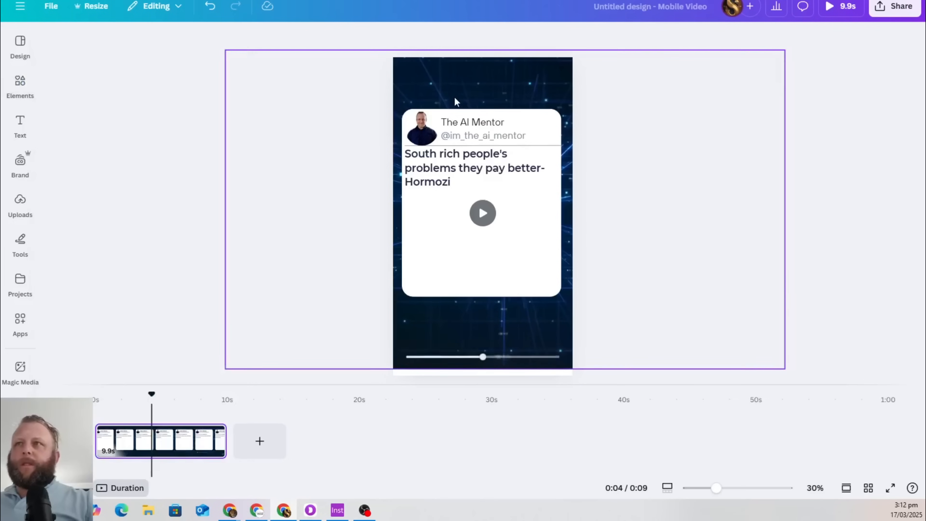
Paste the blue verified tick beside The AI Mentor name on the Mobile Video tweet card
left_click(535, 257)
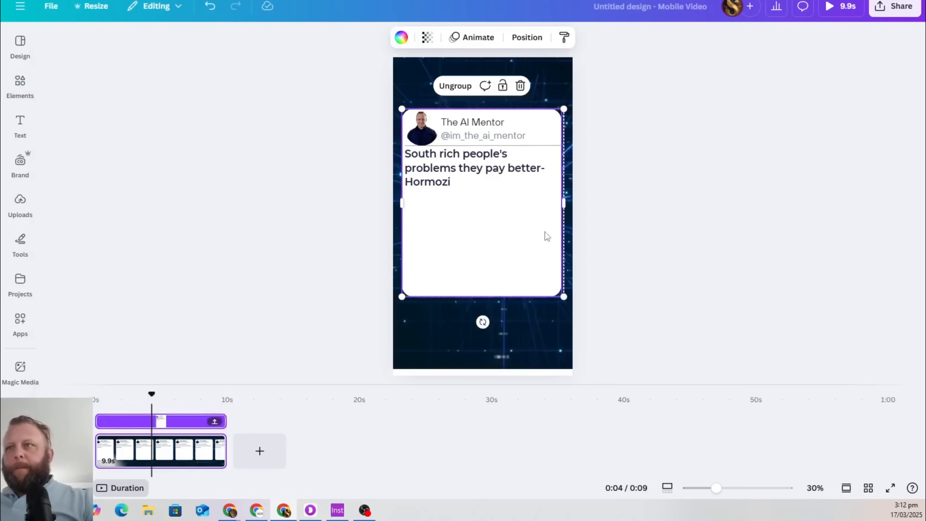
key("ctrl+v")
left_click_drag(476, 155, 543, 132)
Check the quote text's spacing settings, nudge an element up, then leave Canva
left_click(463, 173)
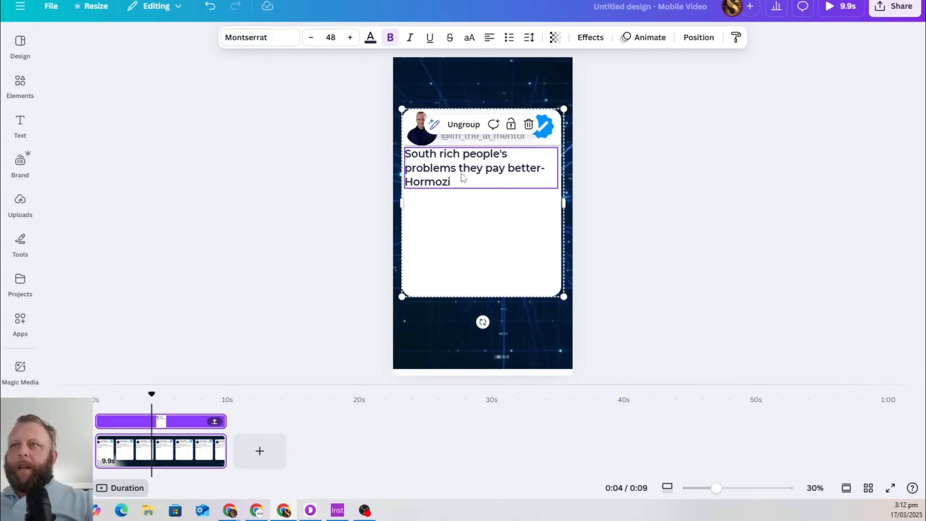
left_click(529, 38)
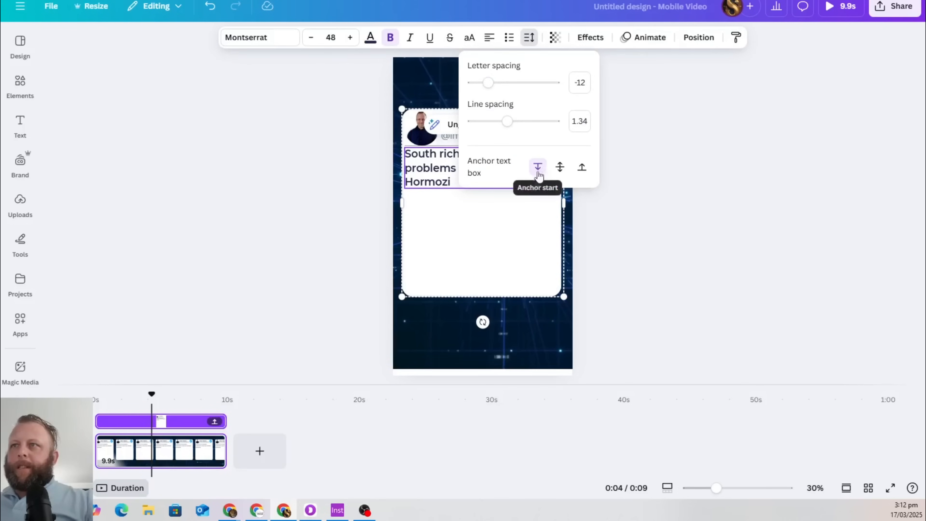
left_click(493, 262)
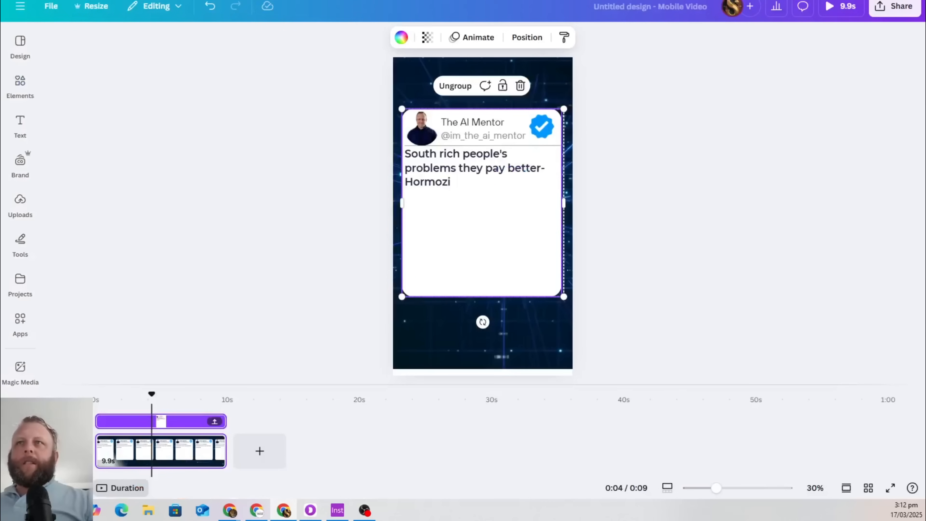
left_click_drag(535, 111, 534, 97)
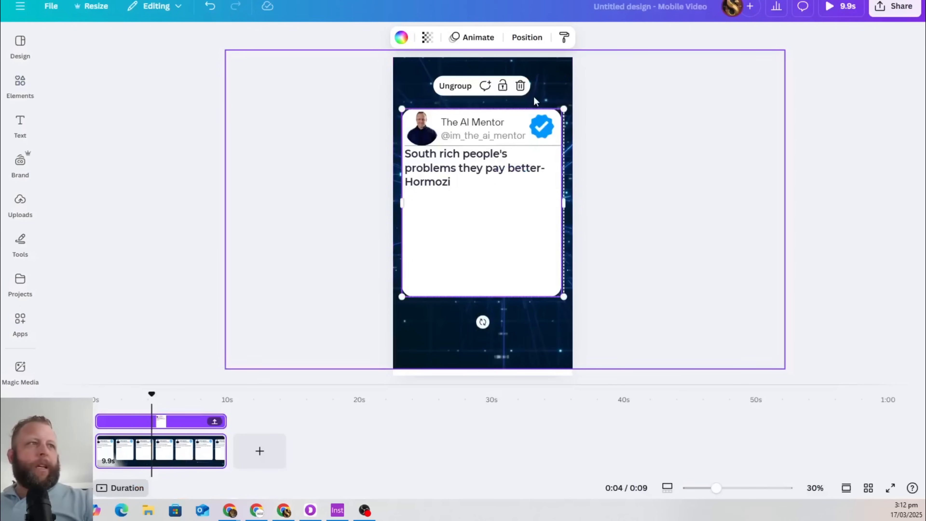
key("alt+Tab")
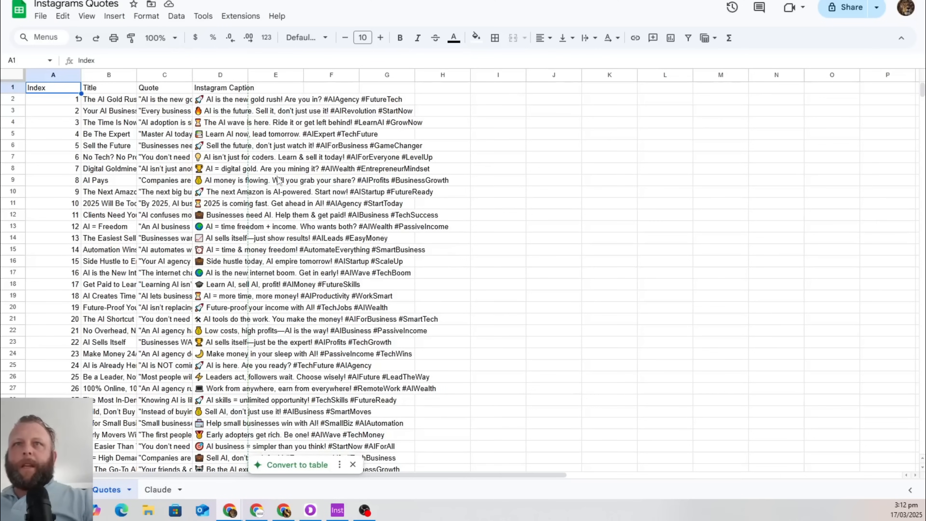
Select and copy the full billions-on-AI quote from cell C9 in Google Sheets
scroll(279, 181, "down", 2)
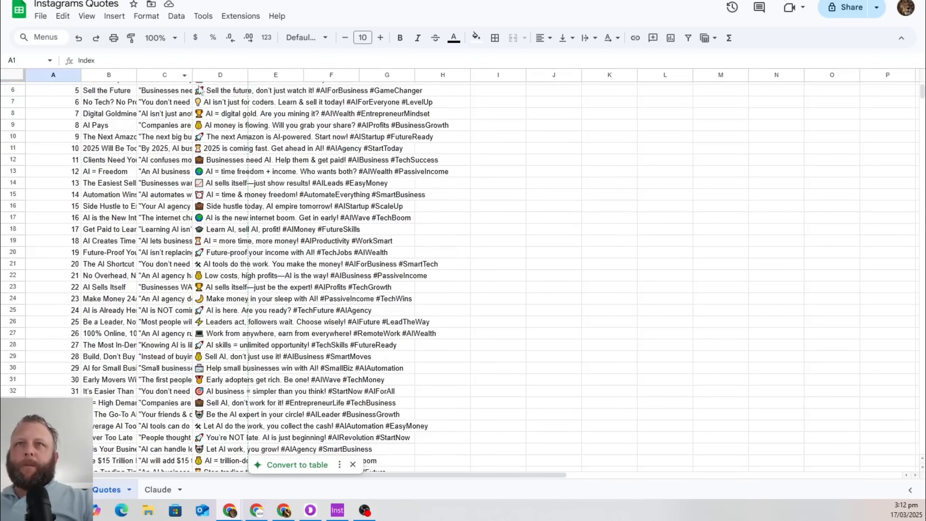
left_click(156, 127)
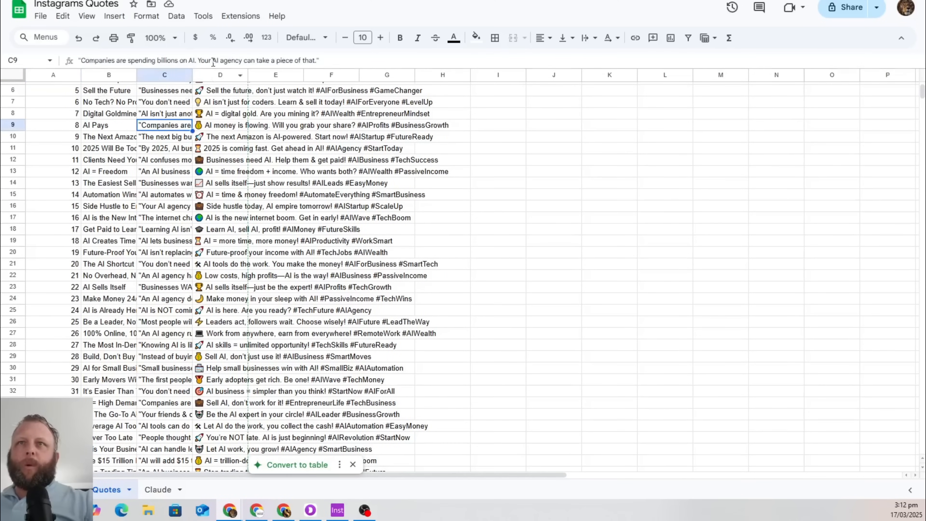
left_click(194, 60)
key("ctrl+a")
key("Escape")
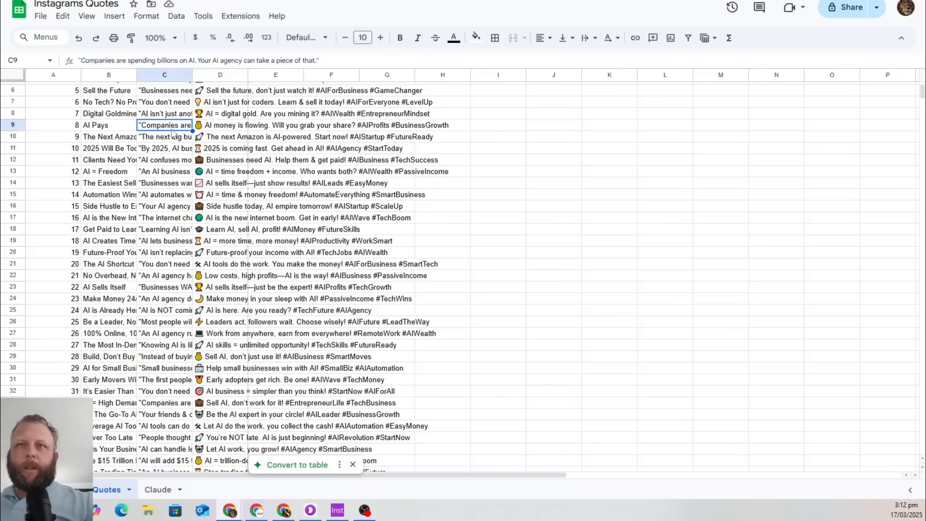
left_click(231, 60)
key("ctrl+a")
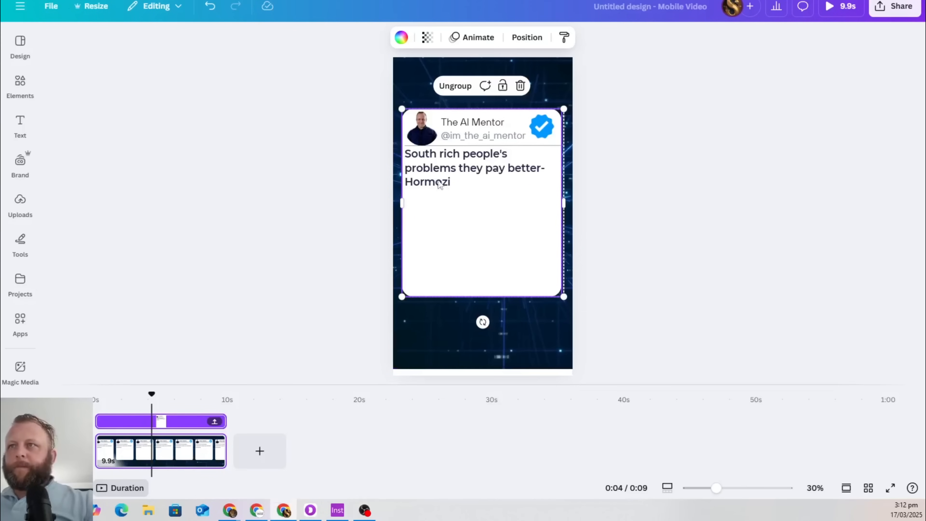
Paste the billions-on-AI quote over the tweet card's old quote text
left_click(430, 179)
double_click(430, 179)
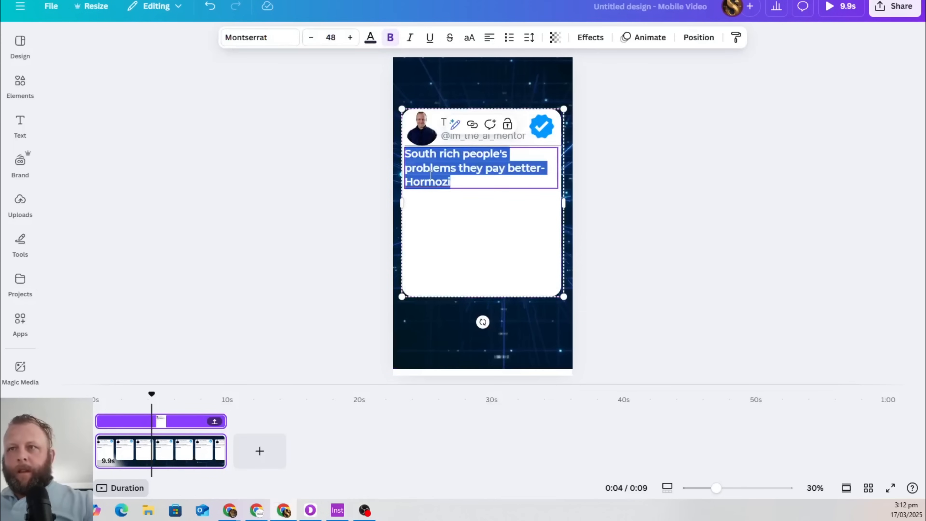
key("ctrl+v")
left_click(442, 256)
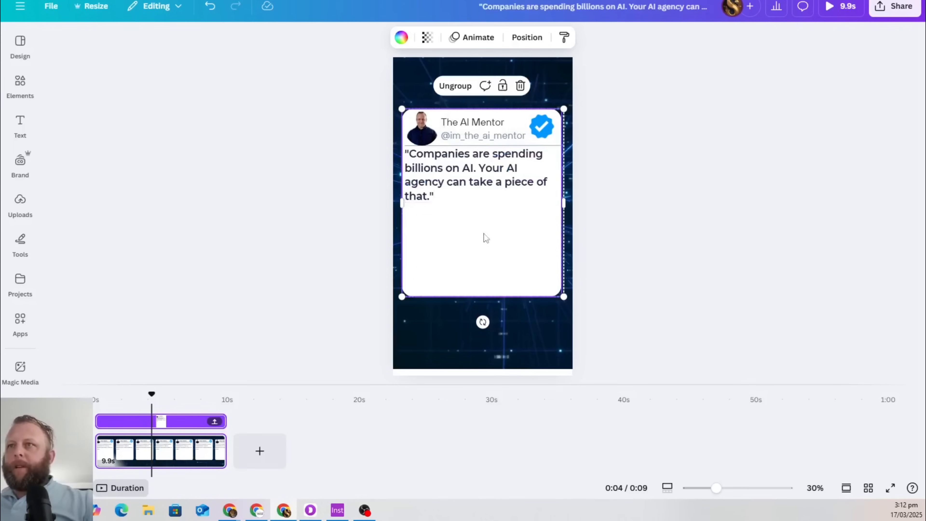
left_click(463, 175)
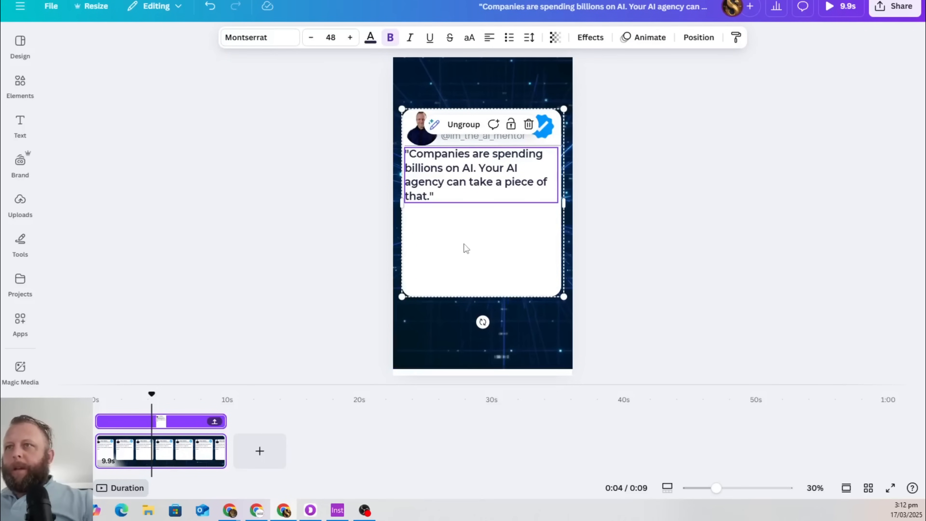
Ungroup the card and raise the white background's bottom edge to fit the shorter quote
left_click(467, 254)
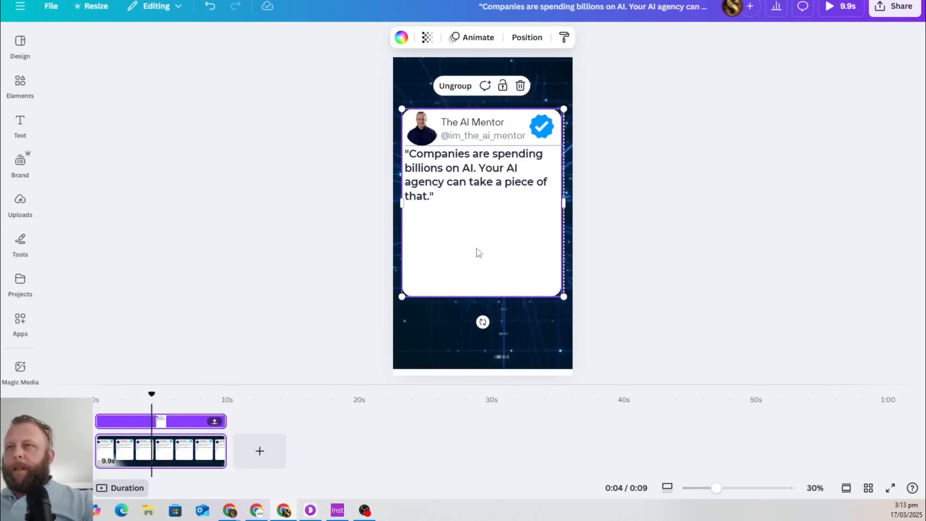
left_click(455, 85)
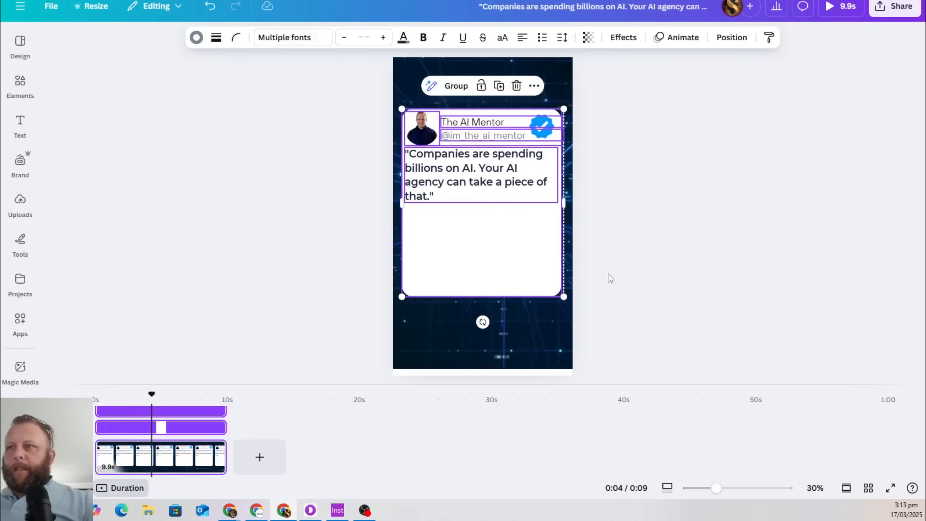
left_click(800, 219)
left_click(484, 287)
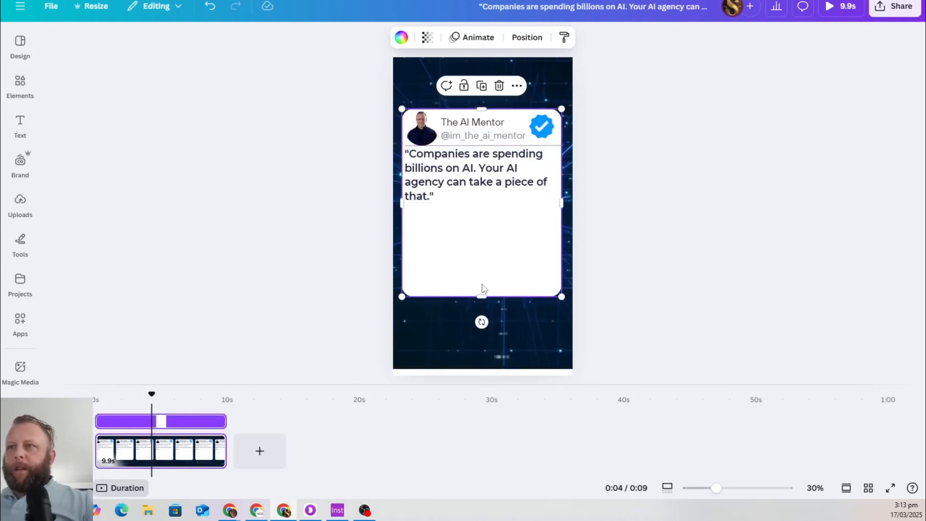
left_click_drag(482, 295, 484, 251)
left_click(196, 299)
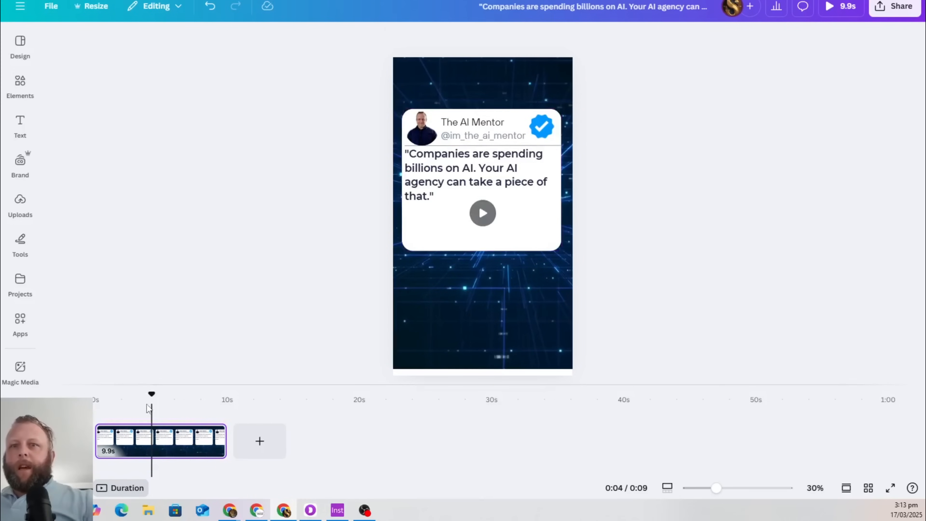
left_click_drag(152, 395, 87, 397)
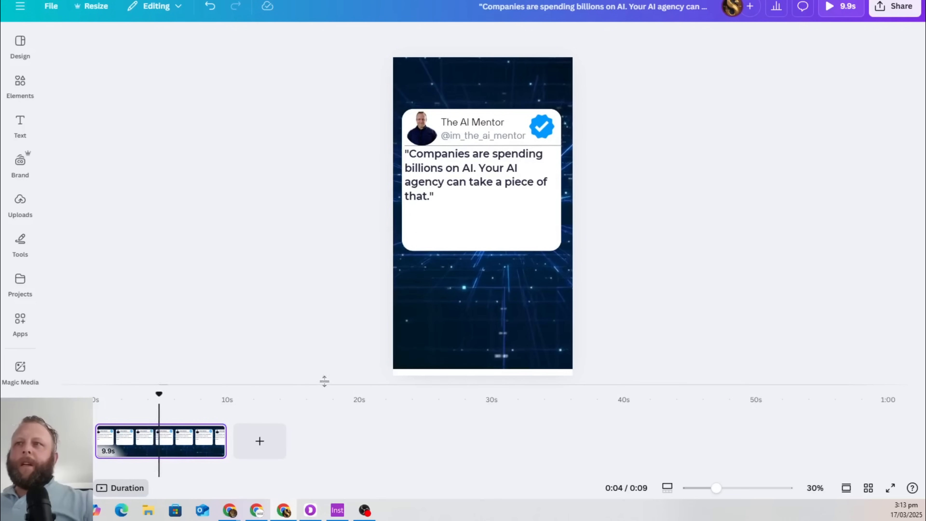
Delete the old background video and add the 17s blue network video from the 'ai' results
left_click(479, 312)
left_click(20, 85)
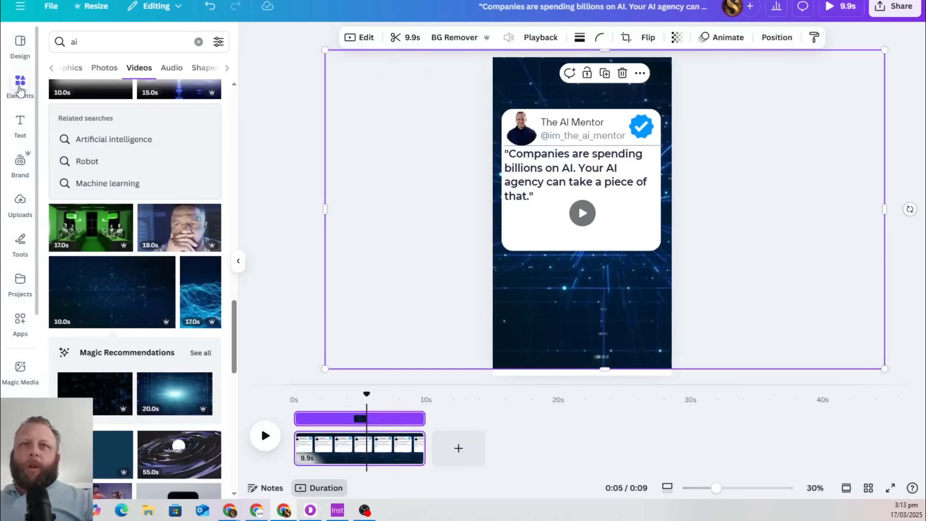
left_click(130, 42)
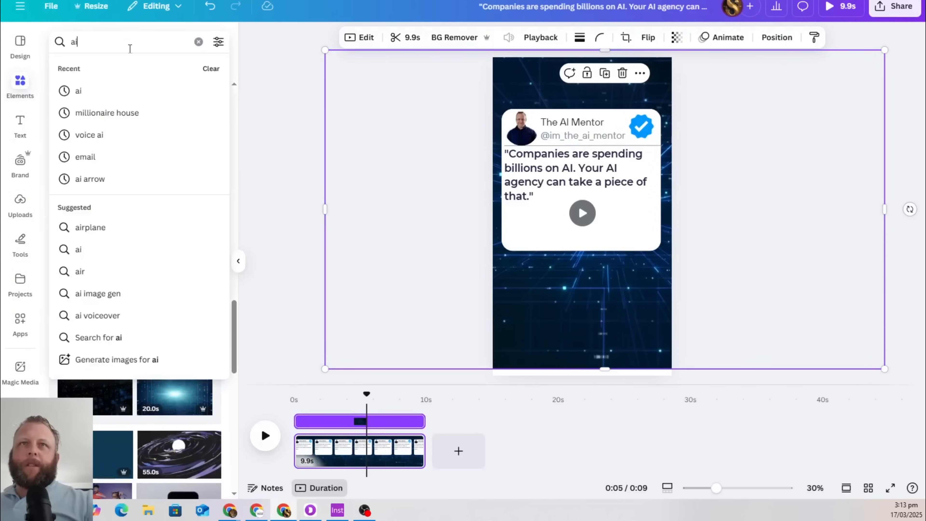
key("Return")
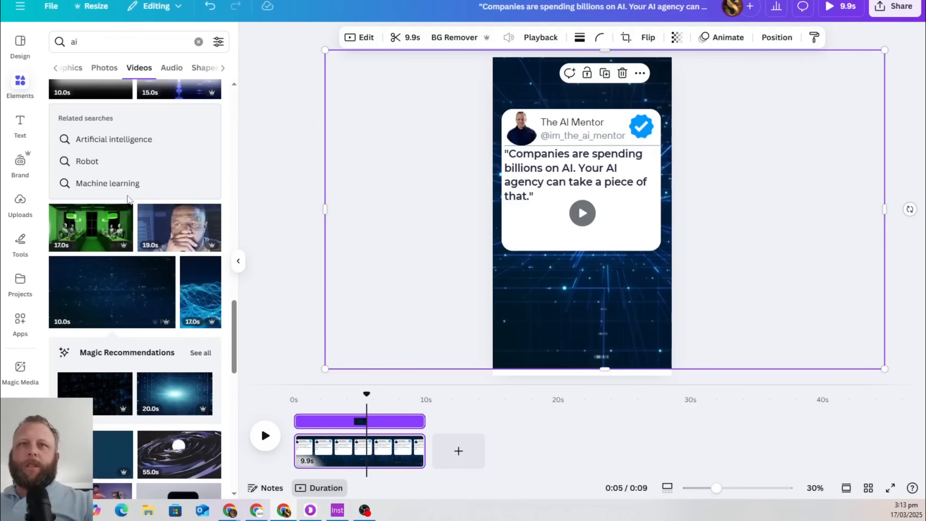
scroll(128, 198, "down", 2)
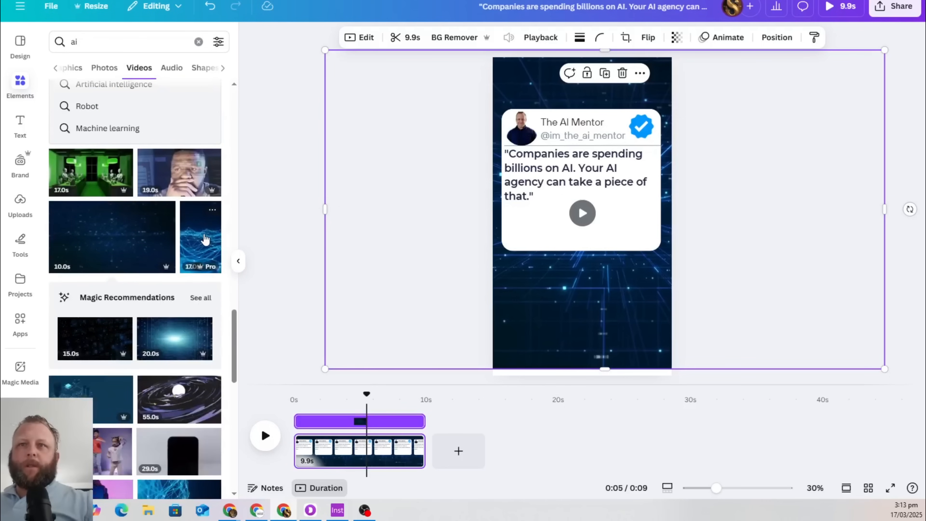
left_click(204, 239)
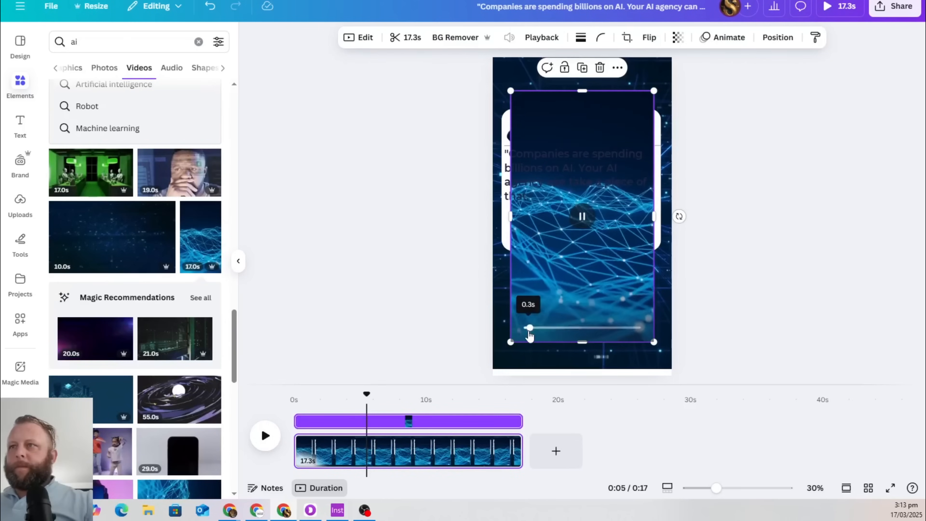
left_click_drag(537, 311, 305, 349)
left_click(583, 335)
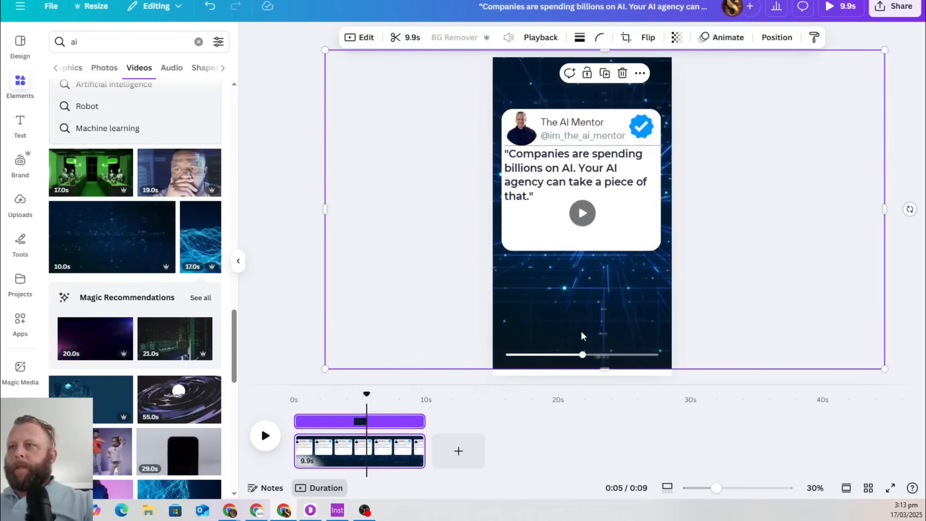
key("Delete")
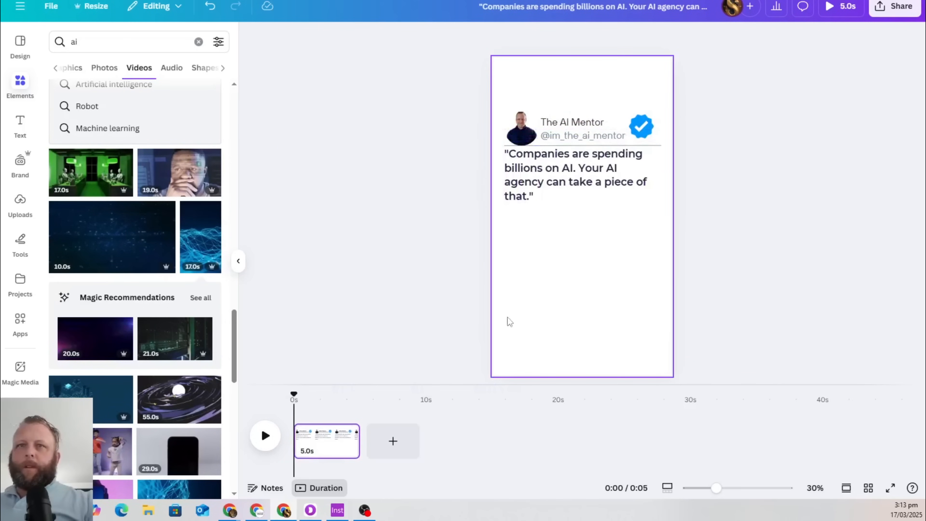
left_click(192, 240)
Enlarge the network video to cover the page and send it behind the quote card
left_click_drag(552, 309, 541, 276)
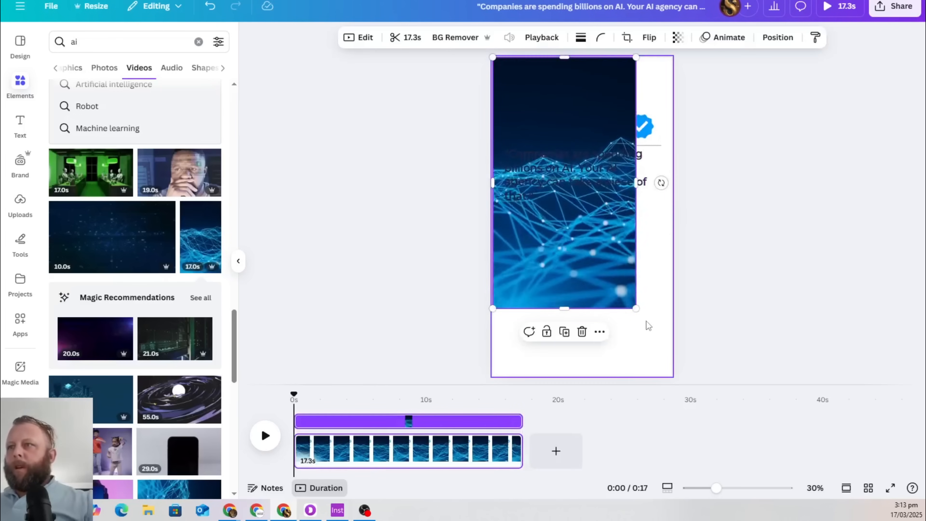
left_click_drag(636, 309, 743, 493)
left_click_drag(712, 267, 679, 75)
left_click_drag(724, 328, 740, 386)
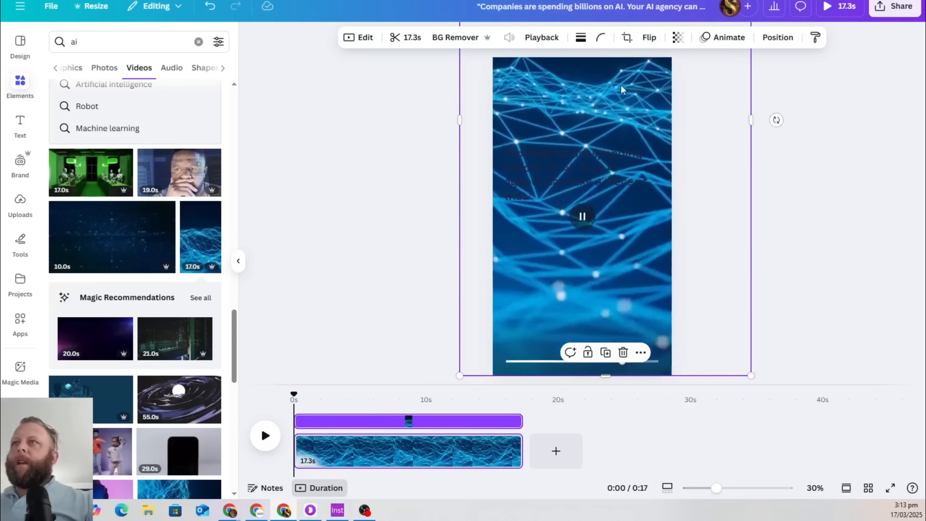
left_click(776, 38)
left_click(176, 100)
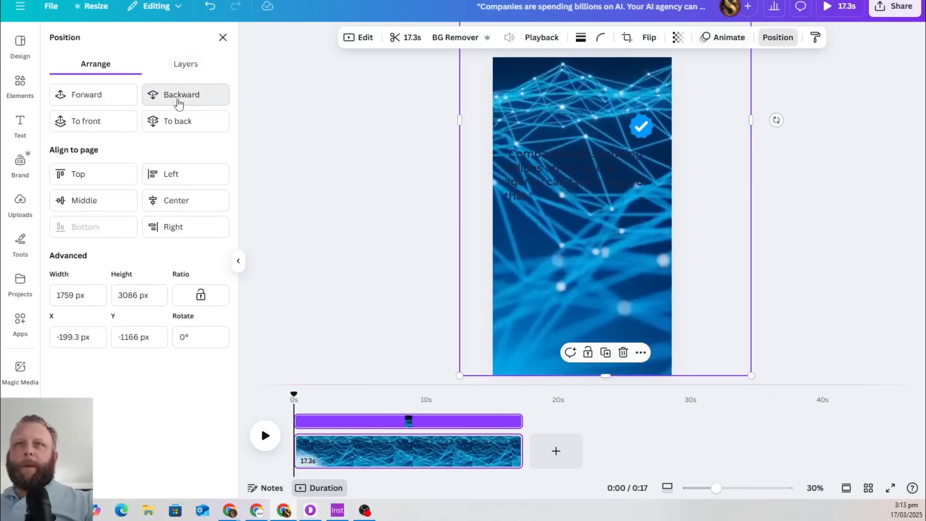
left_click(176, 102)
left_click(175, 100)
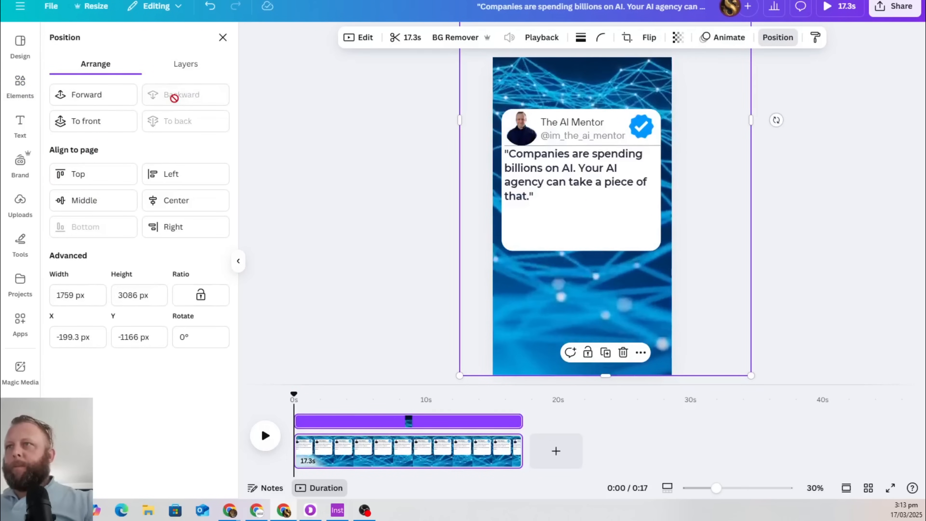
Preview playback of the 17.3-second reel
left_click(265, 436)
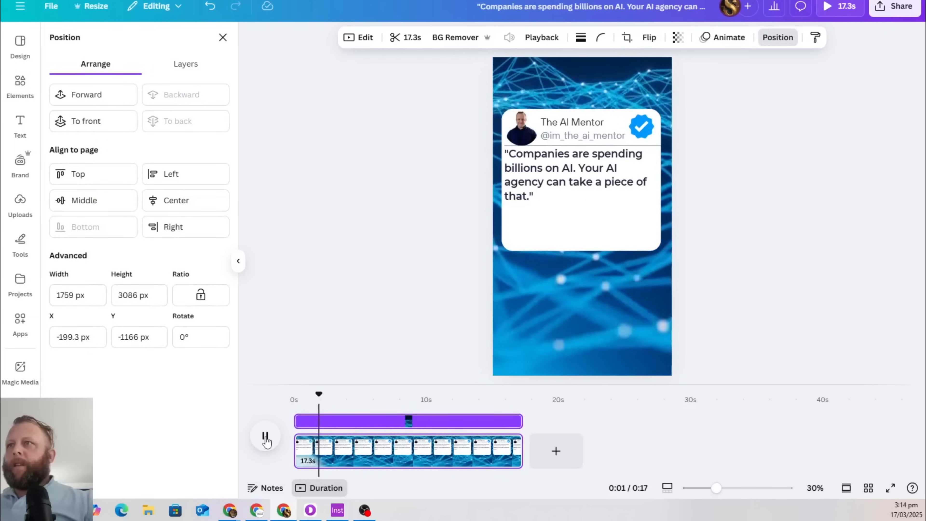
left_click(342, 315)
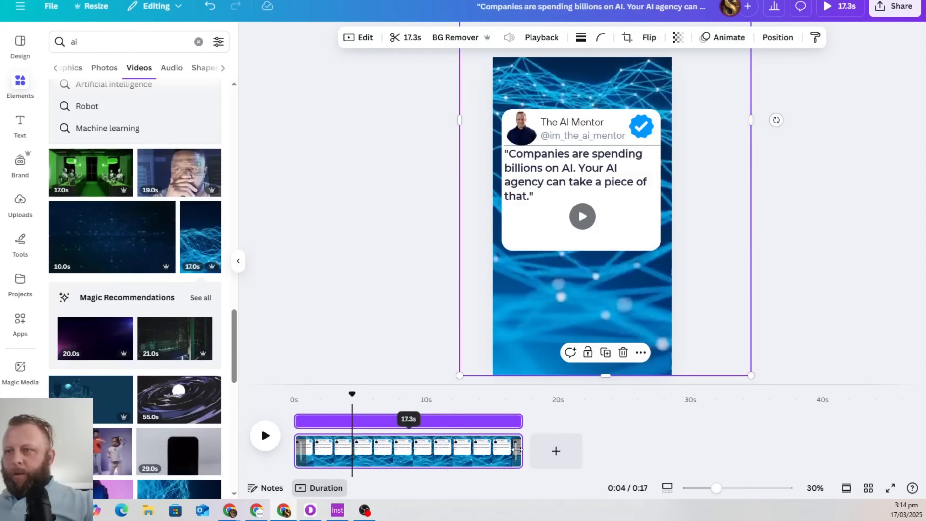
left_click_drag(521, 452, 387, 459)
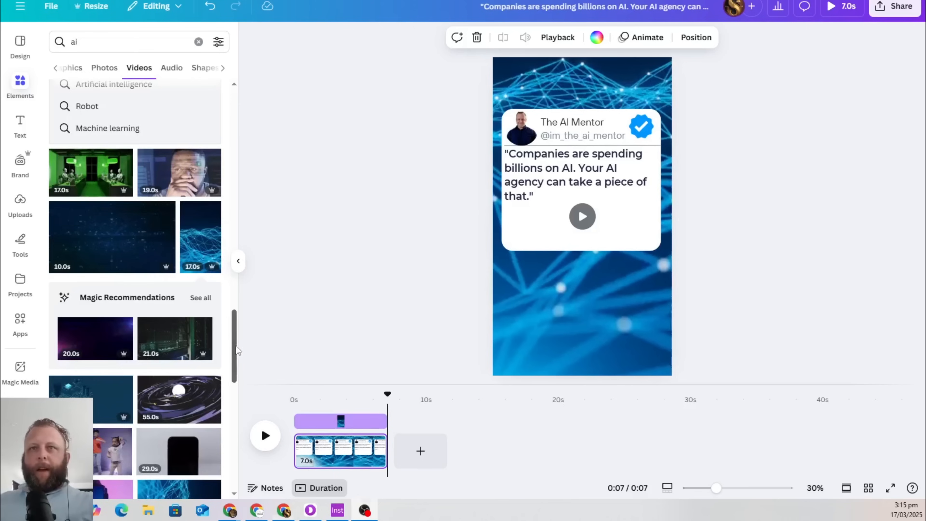
Trim the reel's page in the timeline from 17.3 to 7.0 seconds
left_click_drag(235, 348, 238, 118)
Browse the 'ai' graphics, video and audio results, previewing the A.I. track and two Glitch effects
left_click(77, 71)
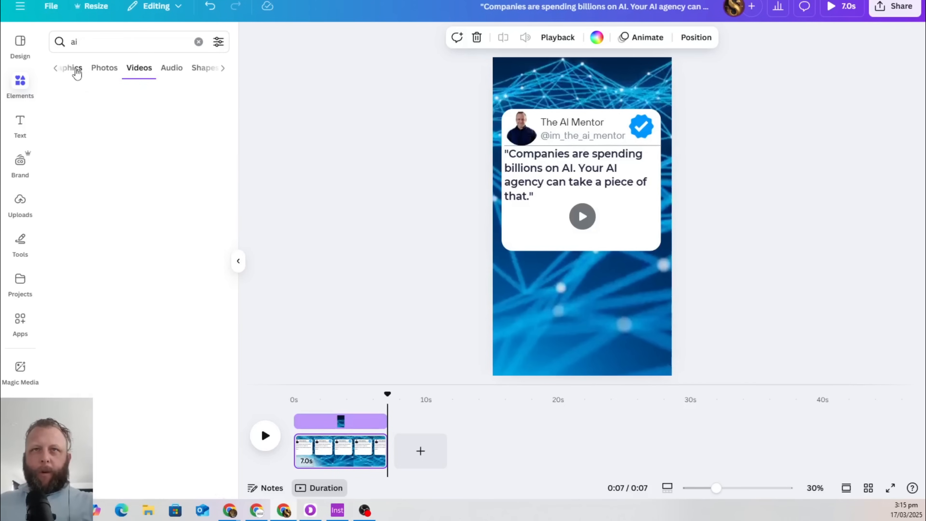
left_click(160, 67)
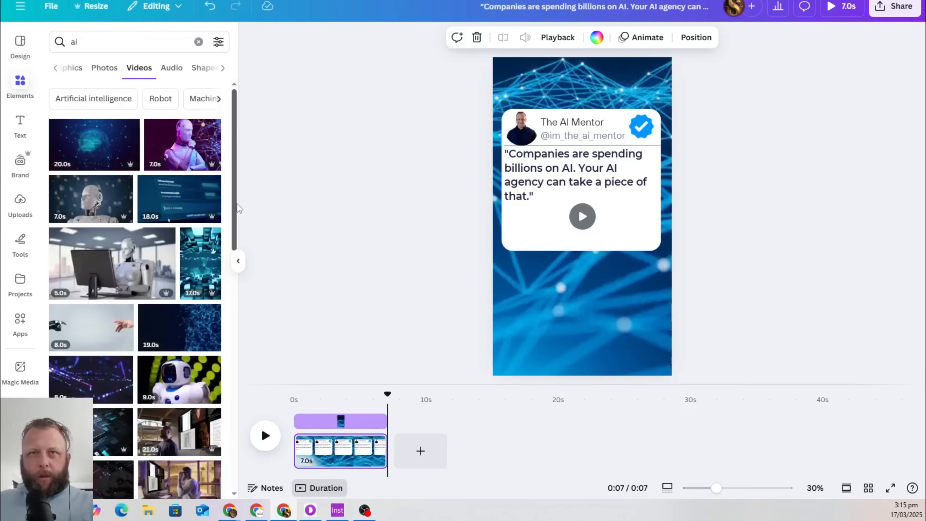
left_click(172, 68)
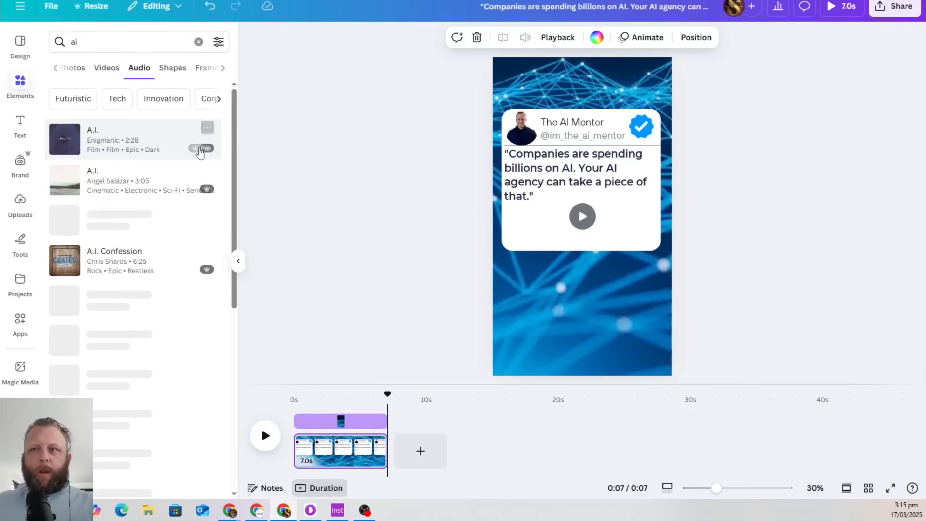
left_click(66, 181)
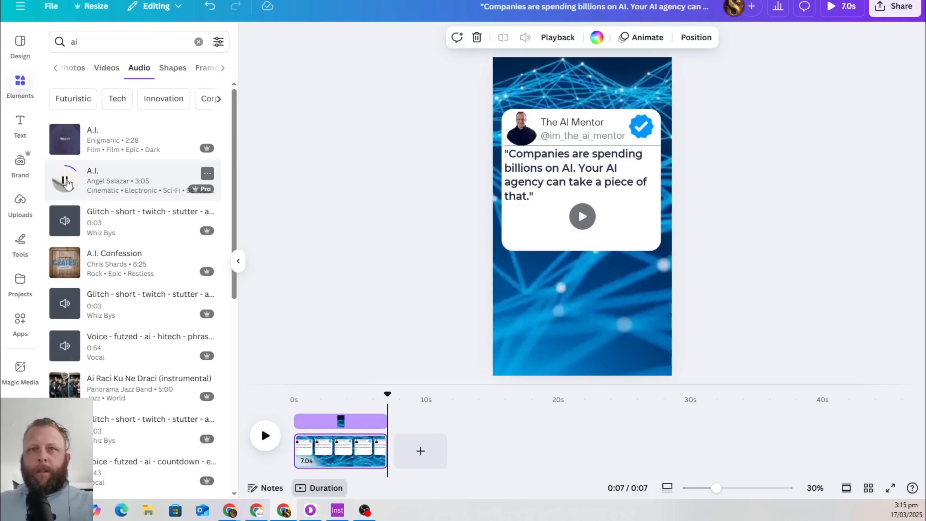
left_click(64, 304)
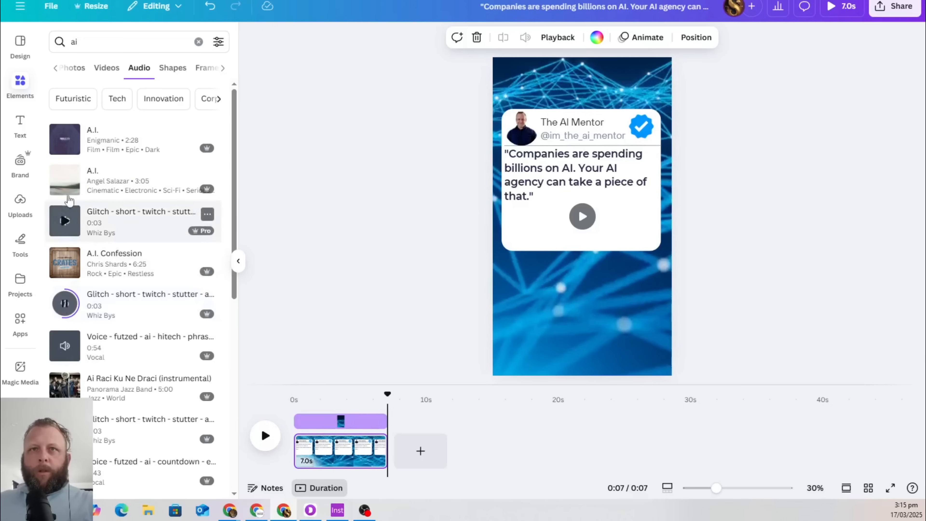
scroll(78, 342, "down", 2)
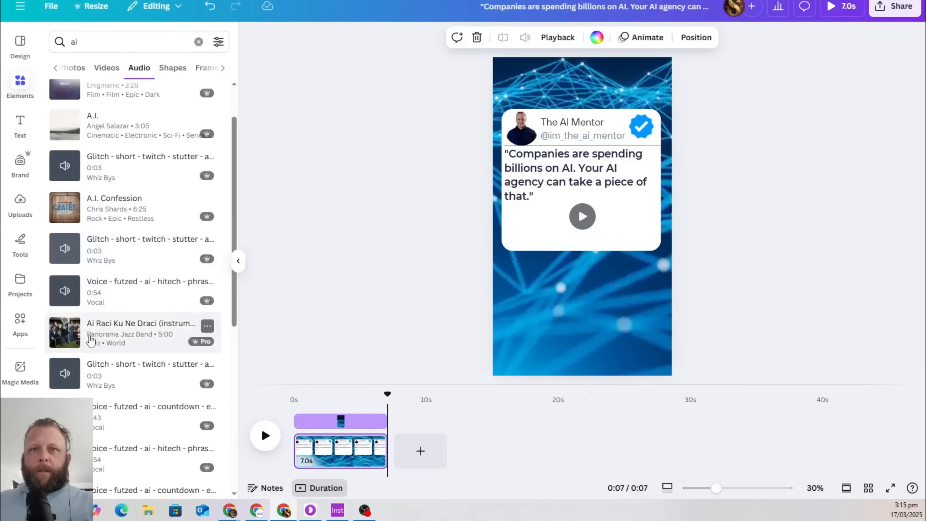
scroll(170, 327, "down", 2)
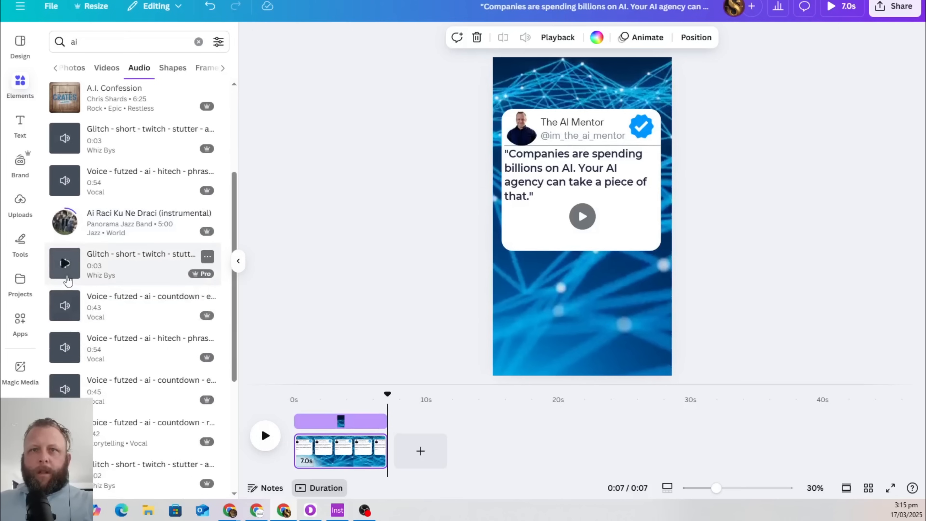
left_click(64, 263)
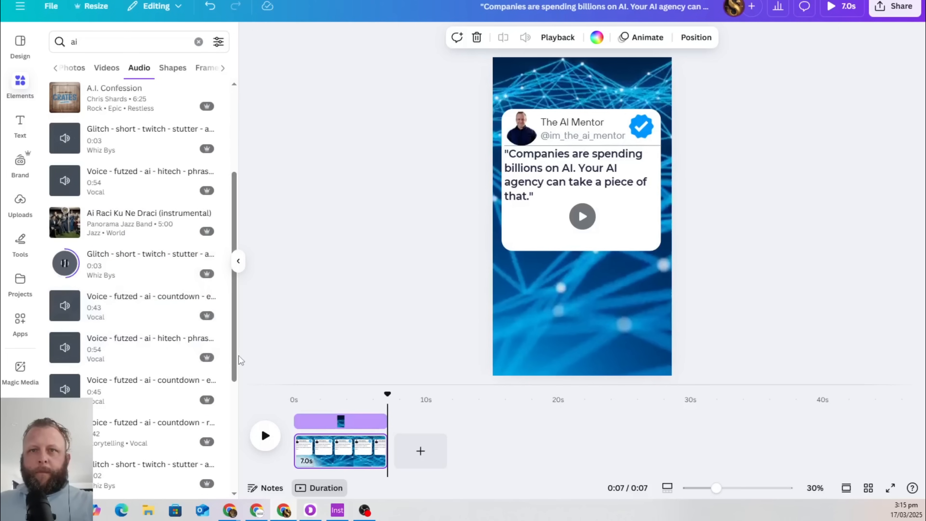
Search audio for 'transformers autobotos', then replace the query with 'ai woosh'
double_click(128, 42)
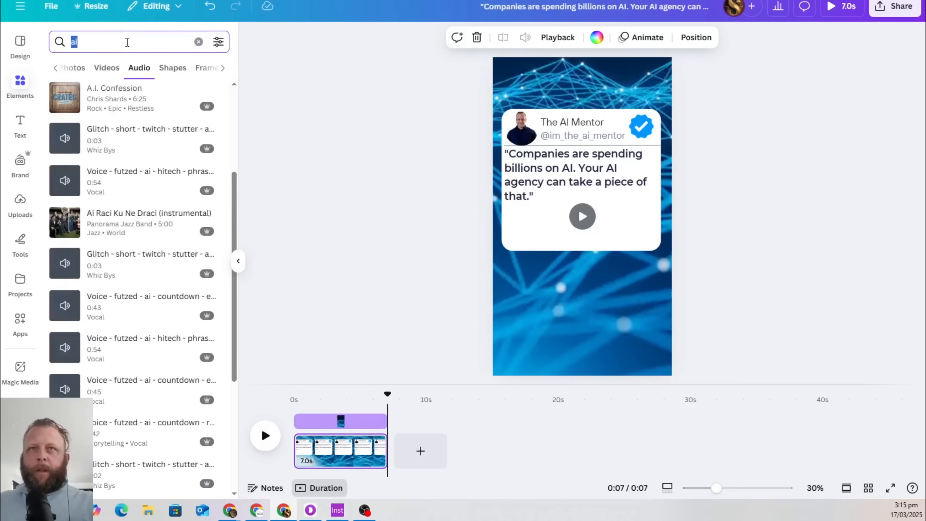
key("BackSpace")
type("trans")
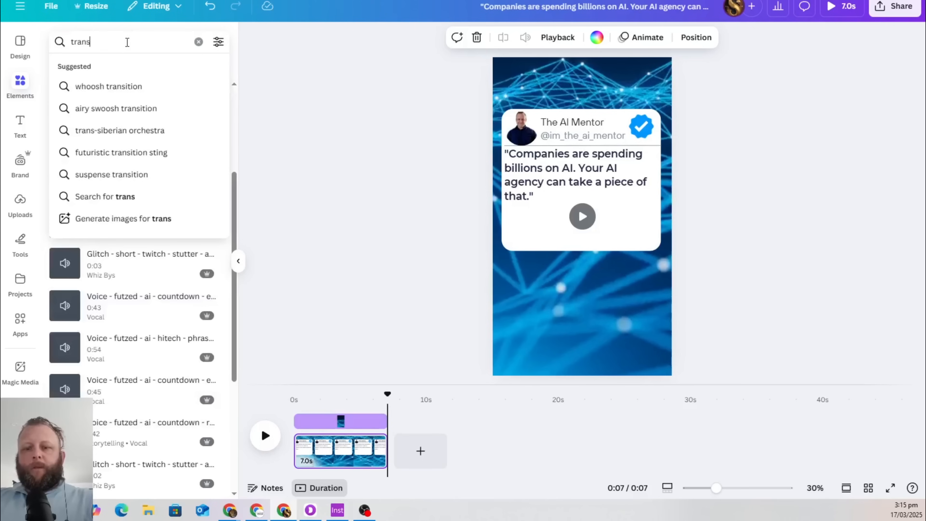
type("formers")
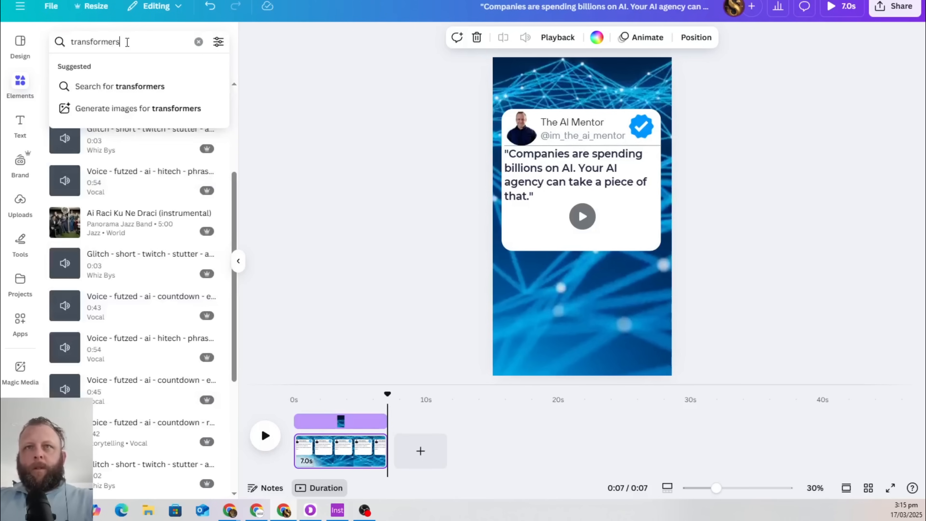
type(" autobot")
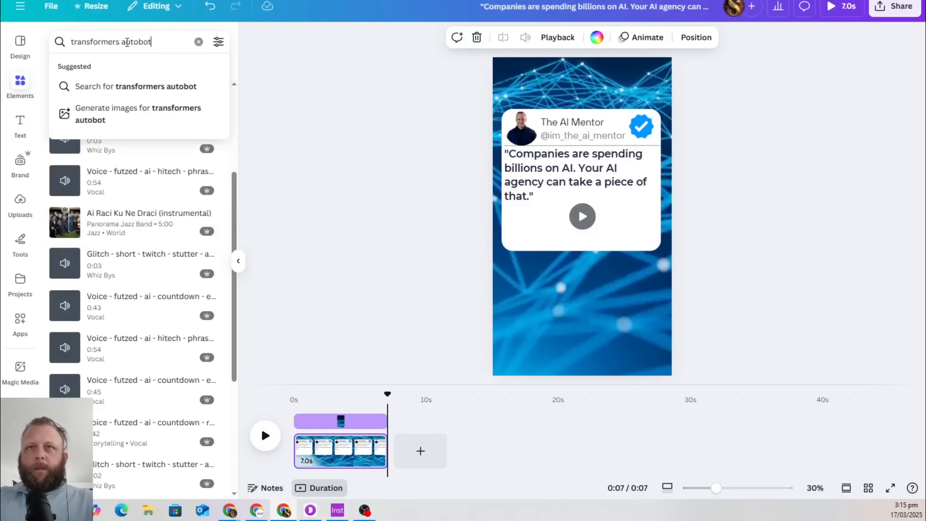
type("os")
key("Return")
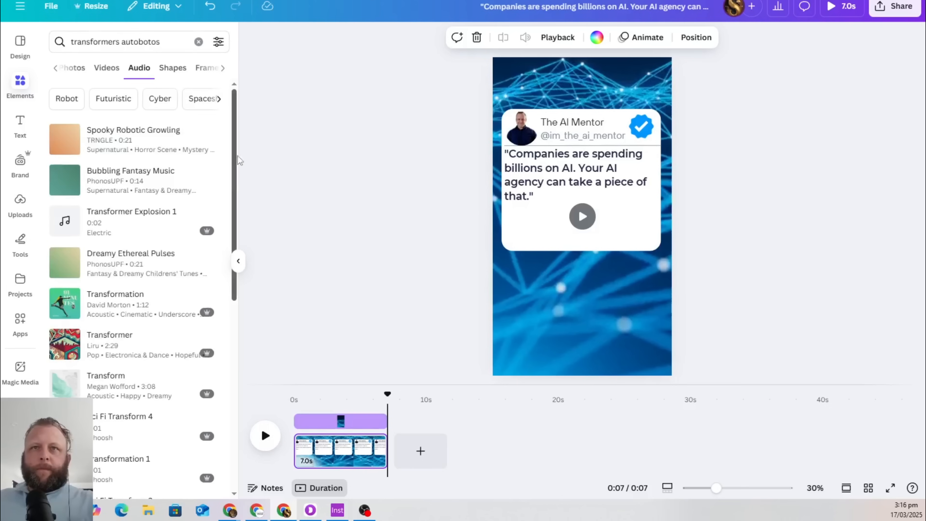
left_click(149, 40)
double_click(149, 40)
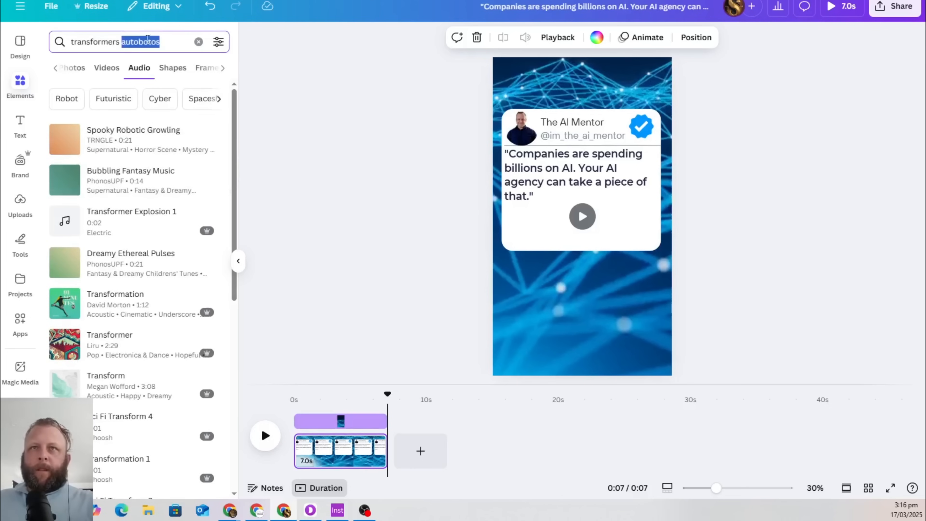
triple_click(147, 40)
type("ai")
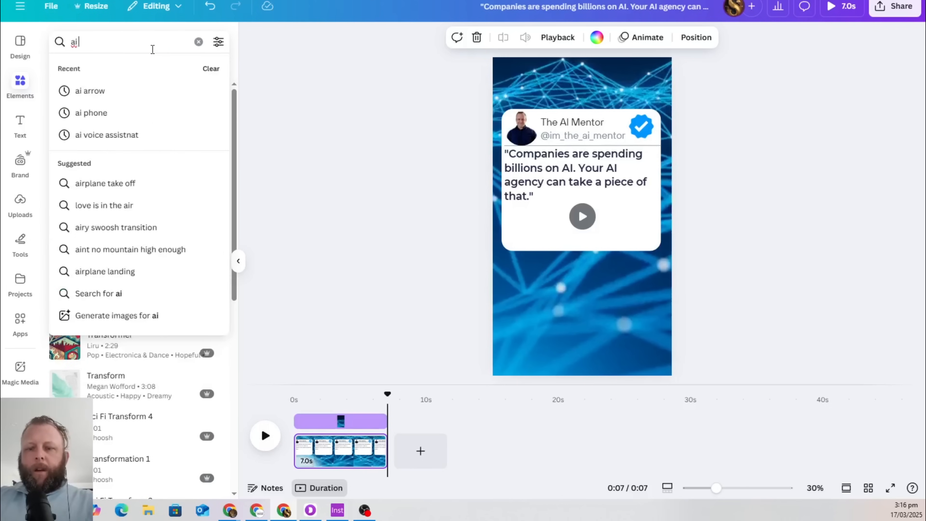
type(" woosh")
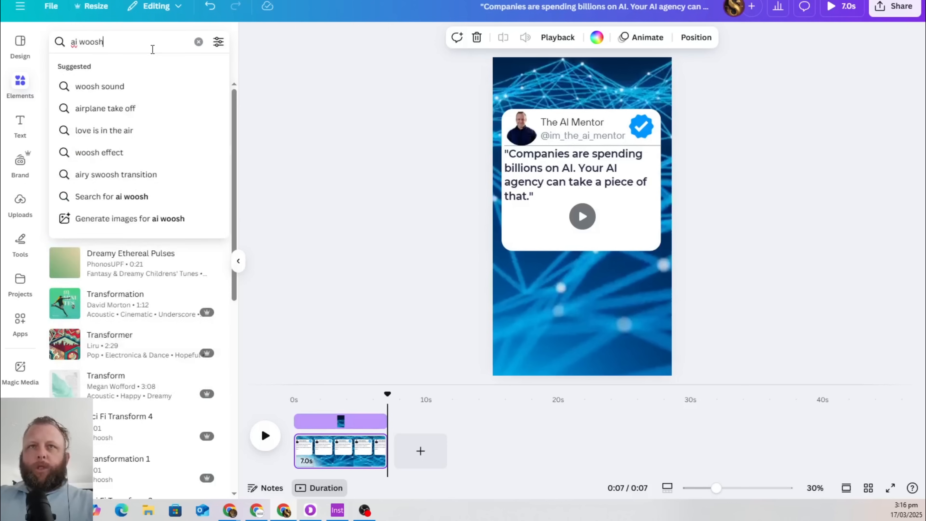
key("Return")
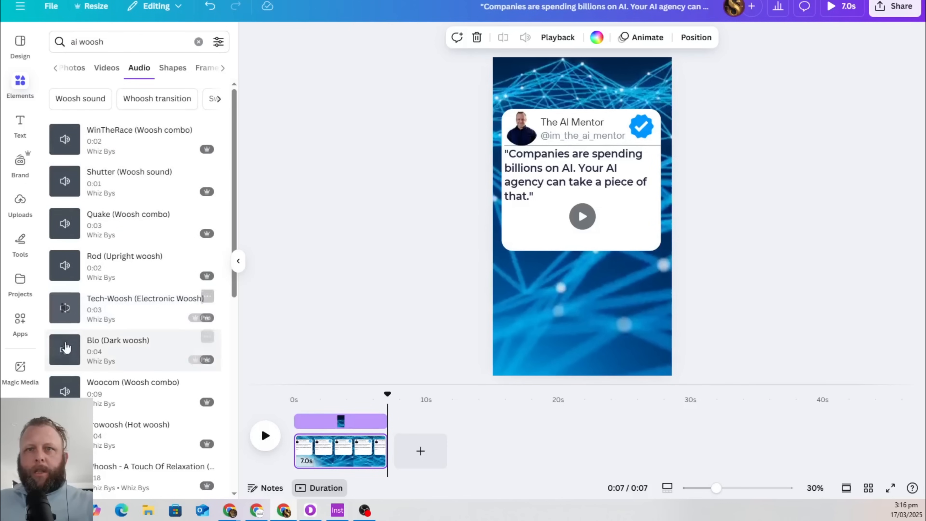
Preview the Woocom, Trowoosh and Blizzard (Cold woosh) sounds, dragging Blizzard onto the timeline
left_click(65, 391)
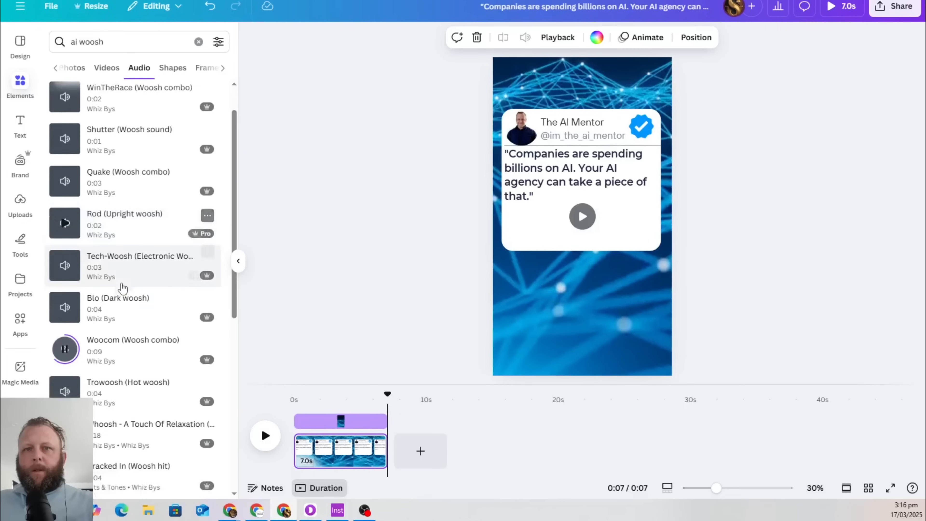
scroll(120, 285, "down", 6)
left_click(66, 212)
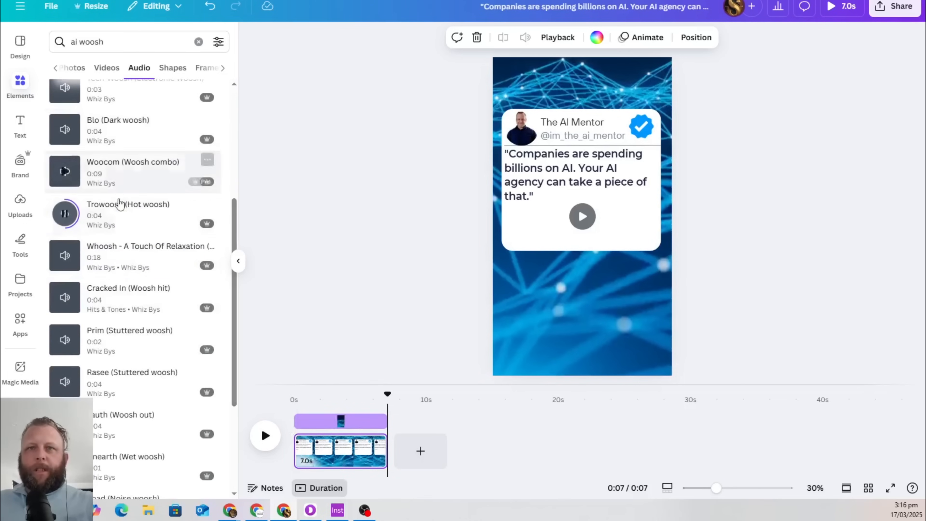
scroll(164, 263, "down", 2)
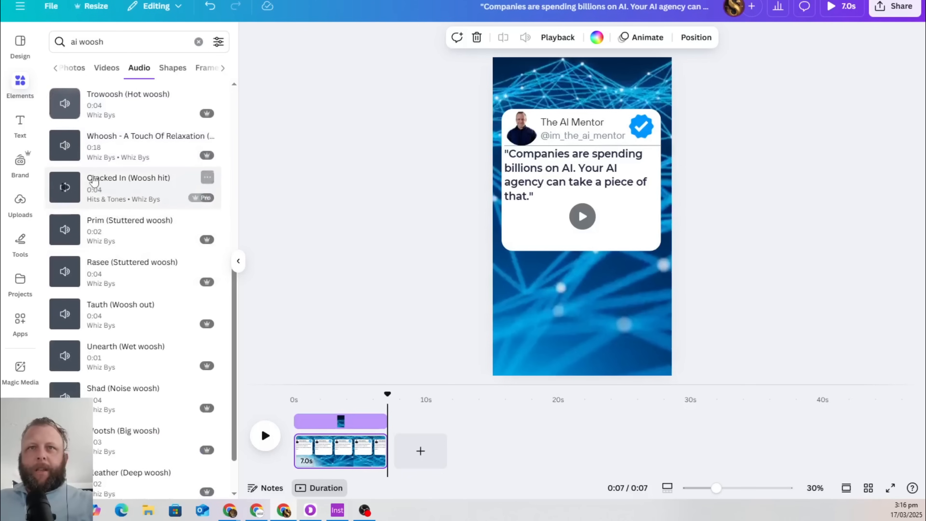
scroll(120, 377, "down", 2)
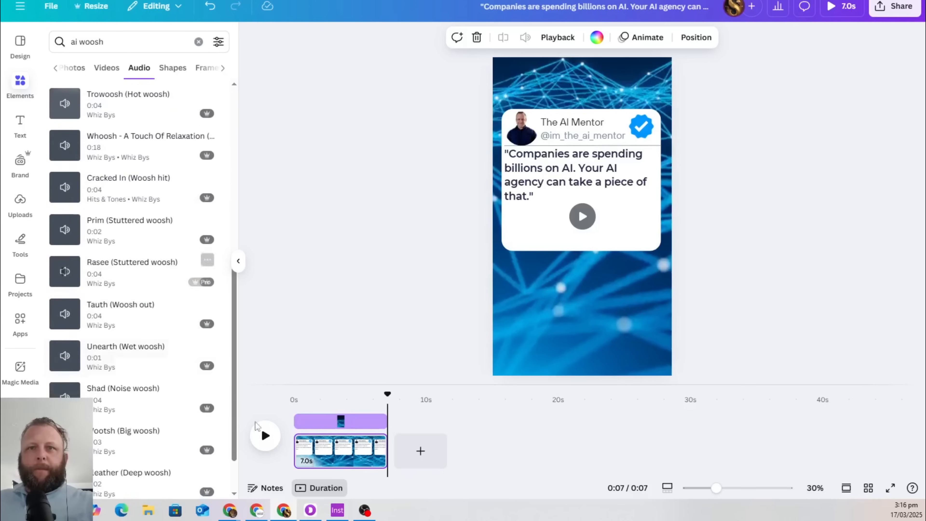
scroll(165, 302, "down", 8)
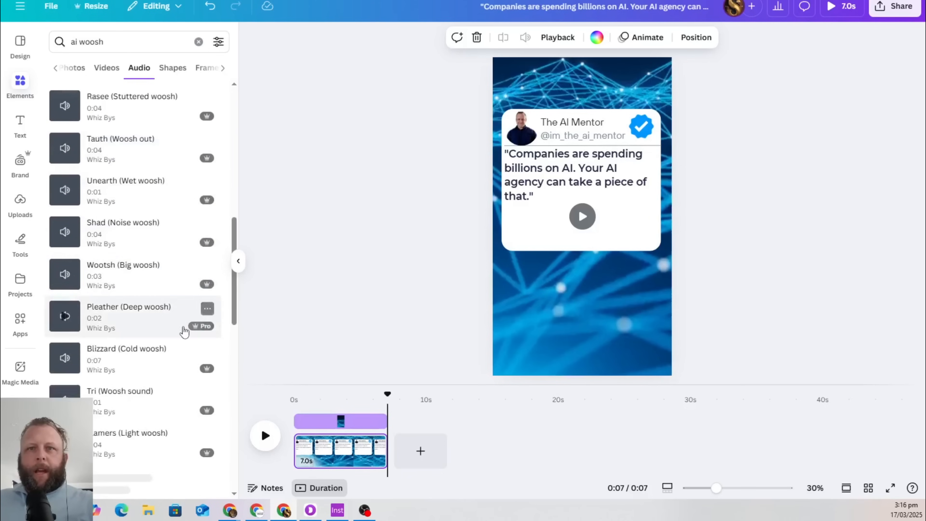
left_click(66, 249)
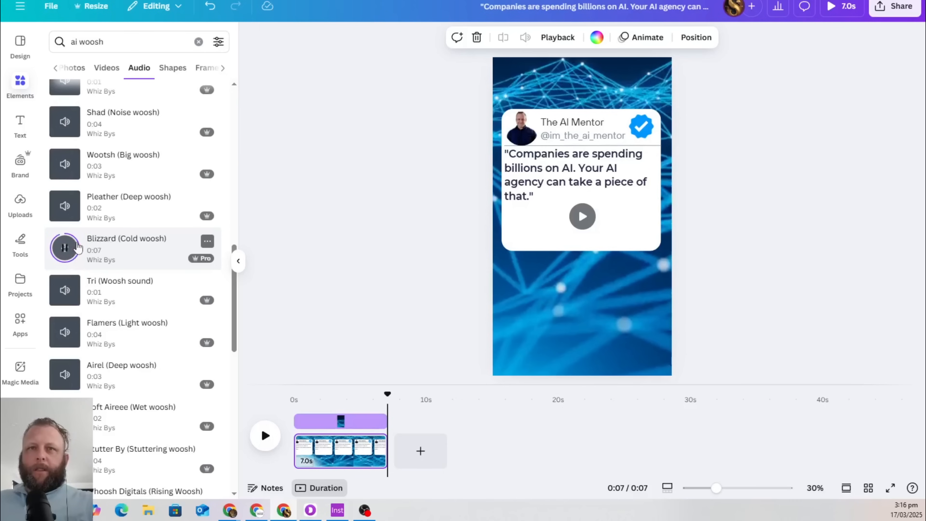
left_click_drag(78, 248, 298, 462)
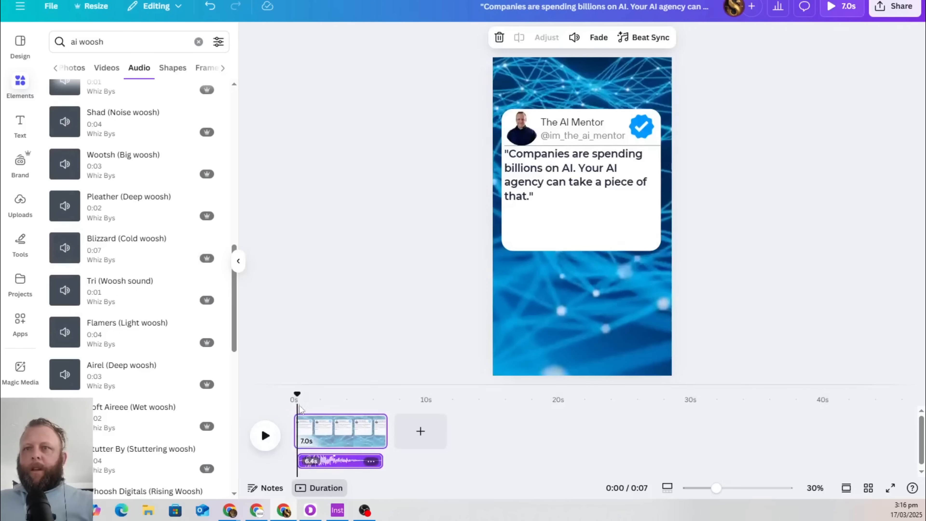
Play the reel with the Blizzard woosh, select the quote text box, and switch to the quotes spreadsheet
left_click(265, 435)
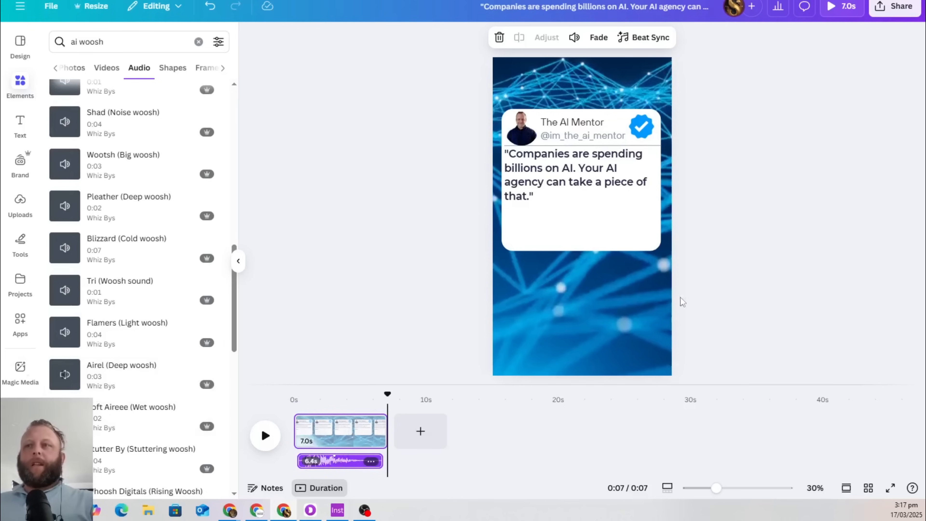
left_click(555, 176)
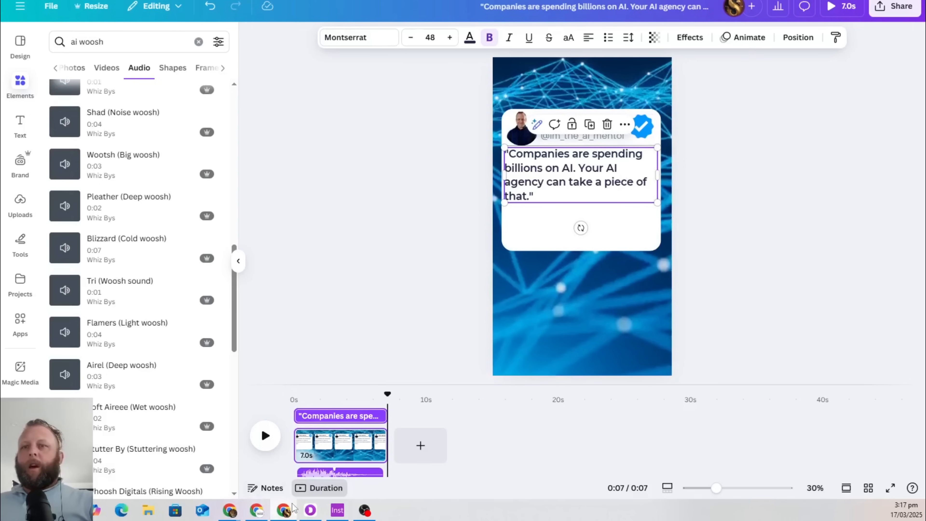
left_click(248, 515)
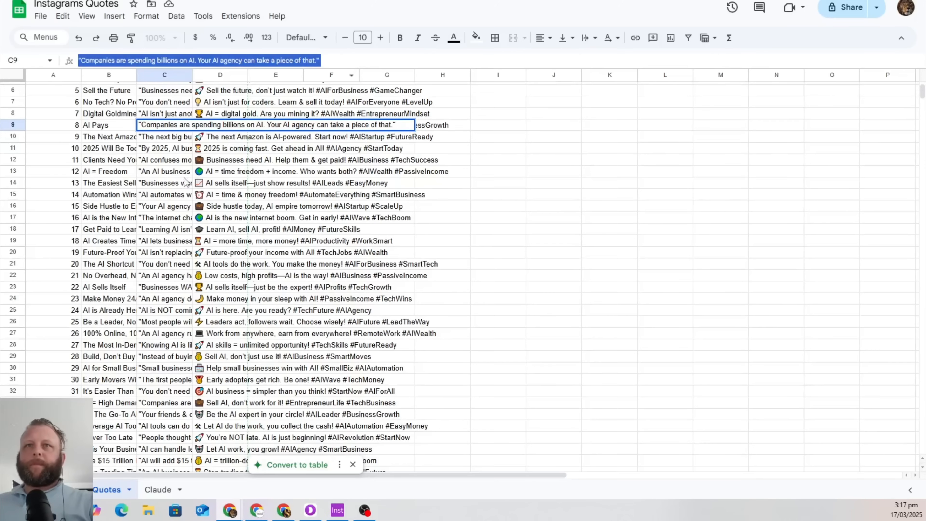
Select and copy the quotes in C2:C169, then return to Canva
left_click(164, 125)
scroll(166, 122, "up", 2)
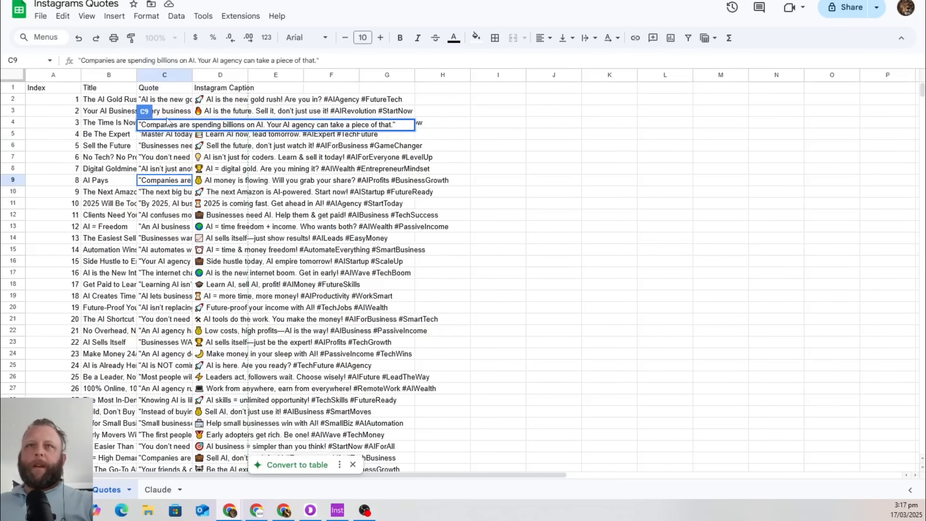
left_click(179, 100)
left_click_drag(175, 101, 158, 146)
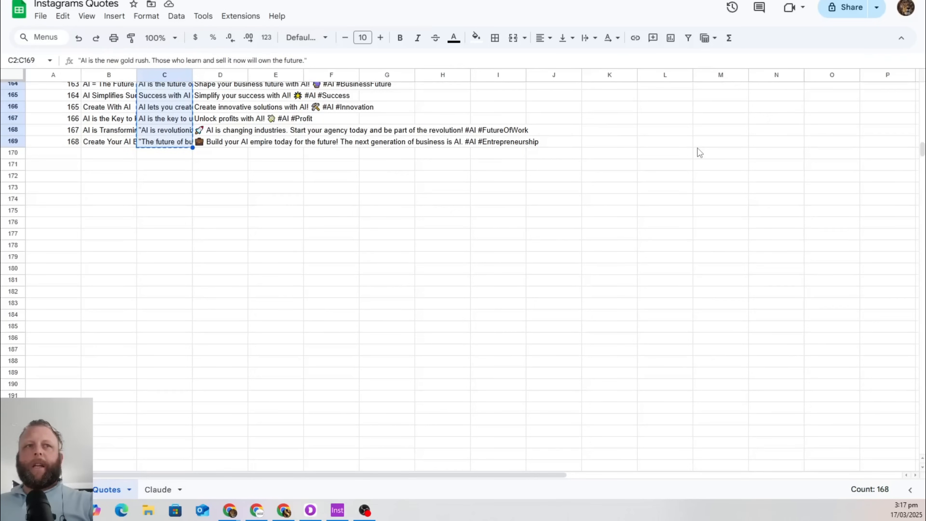
key("alt+Tab")
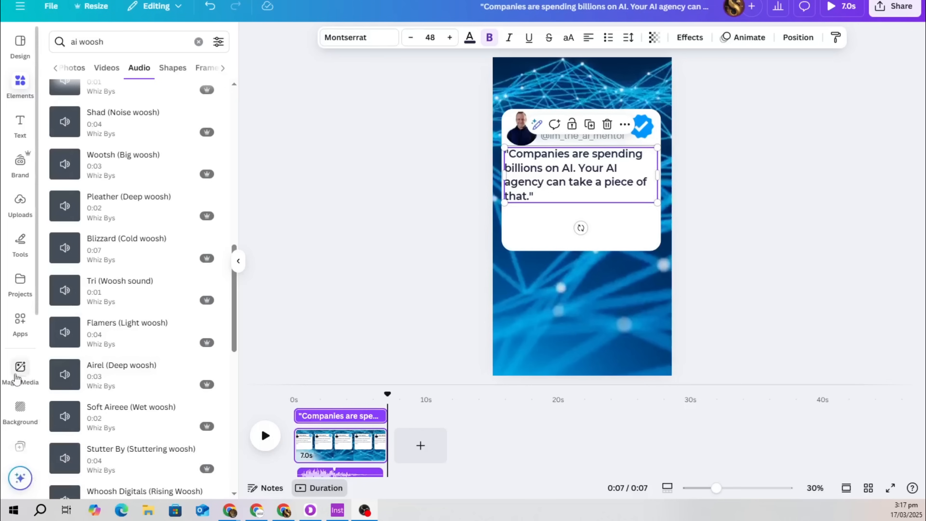
Start Bulk create from the 'bu' action search and choose to enter data manually
scroll(16, 380, "down", 5)
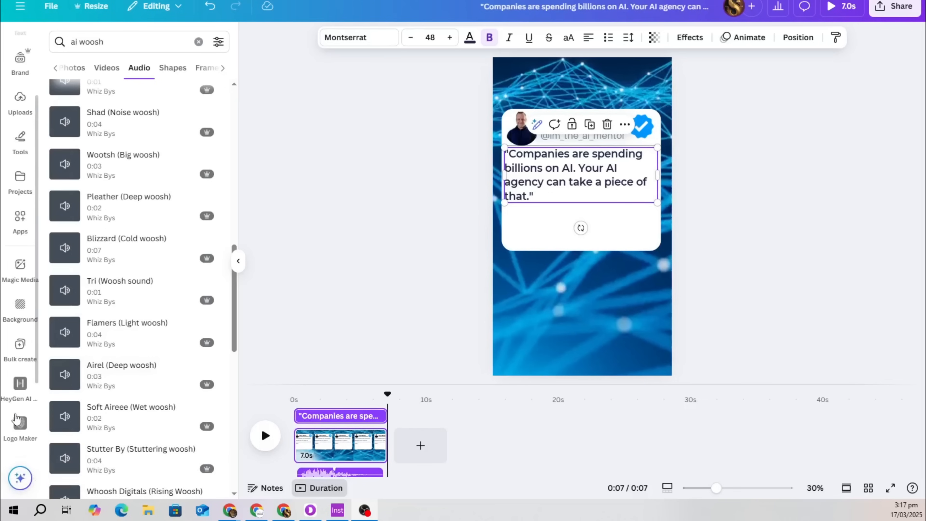
scroll(20, 438, "up", 1)
left_click(20, 478)
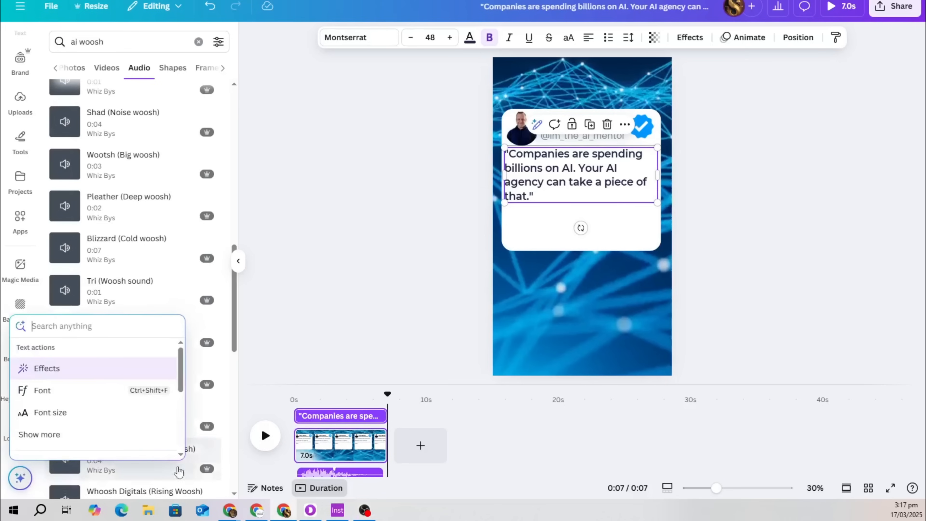
type("bu")
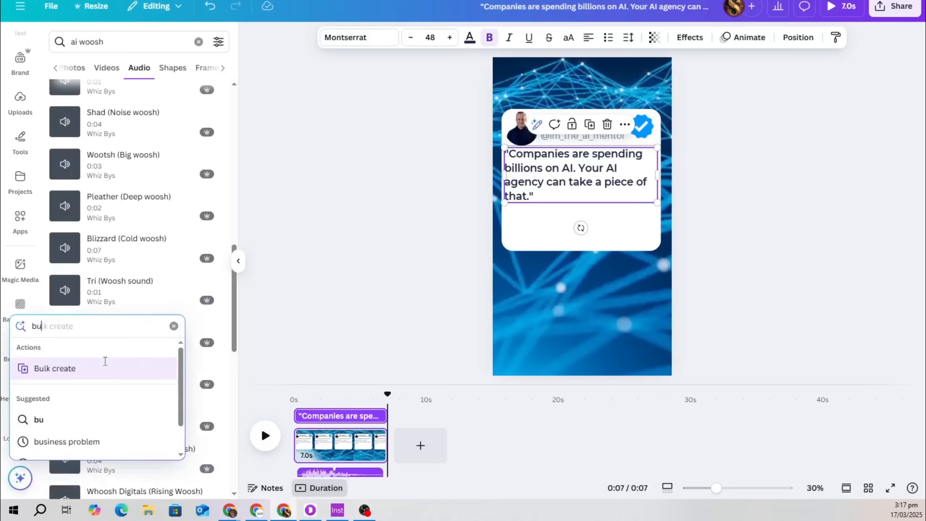
left_click(54, 369)
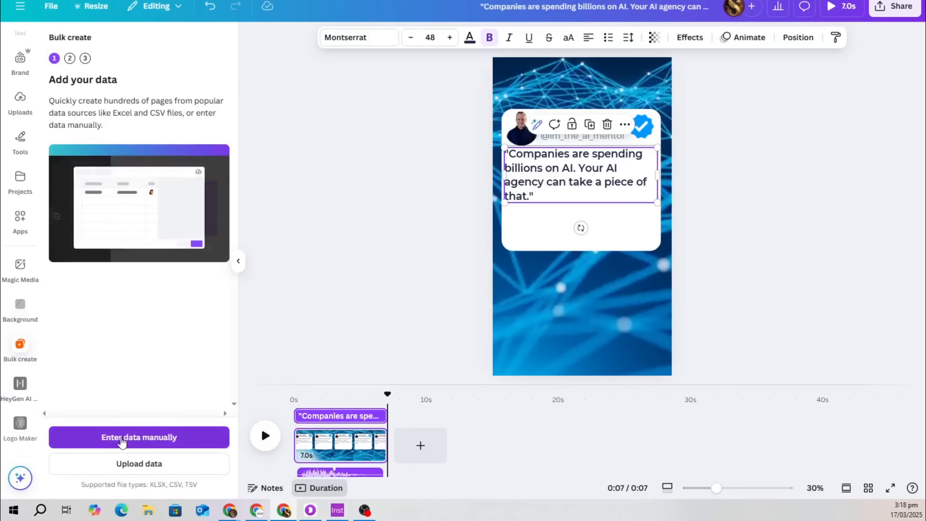
left_click(122, 442)
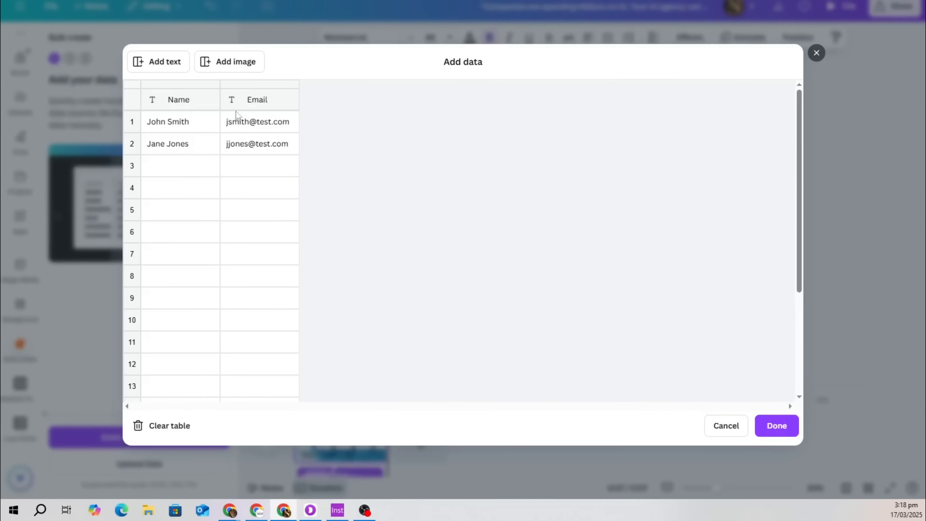
Clear the sample table, name the column 'Quote', paste the copied quotes, and finish
left_click(140, 434)
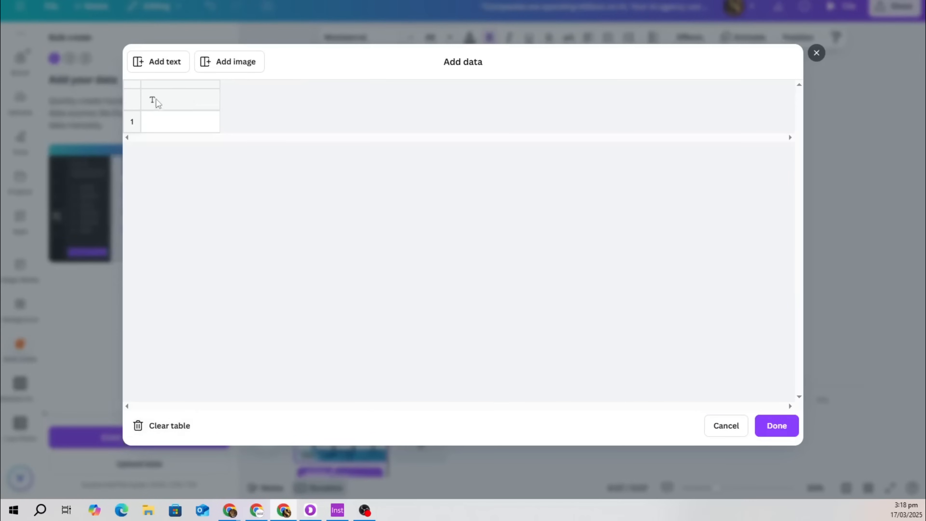
left_click(171, 107)
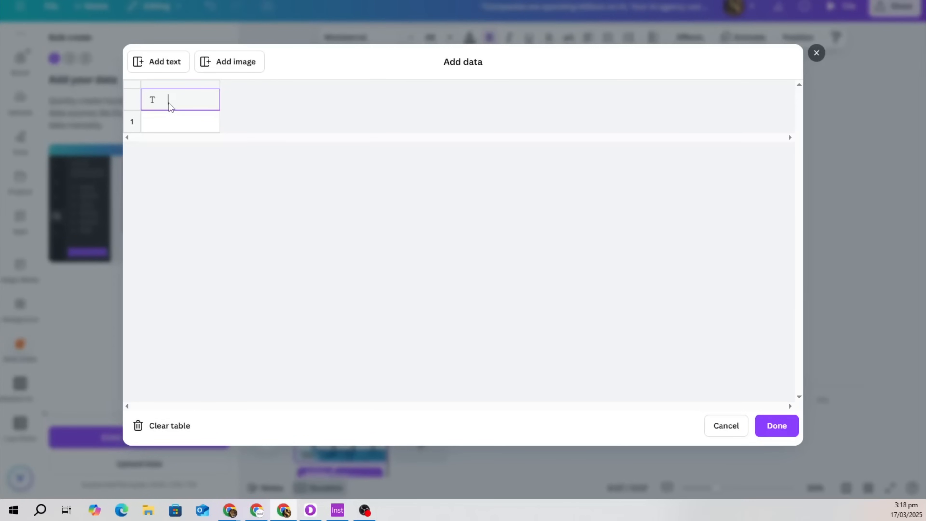
type("Quote")
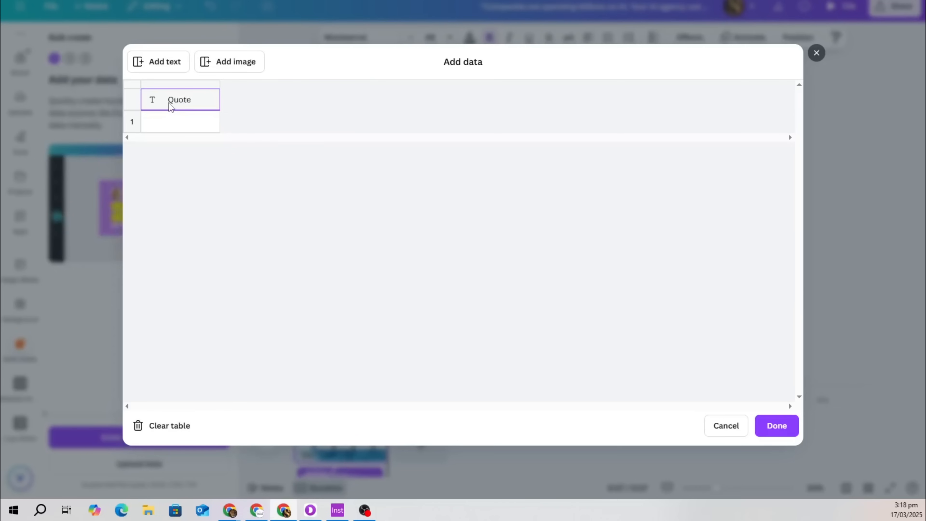
left_click(169, 124)
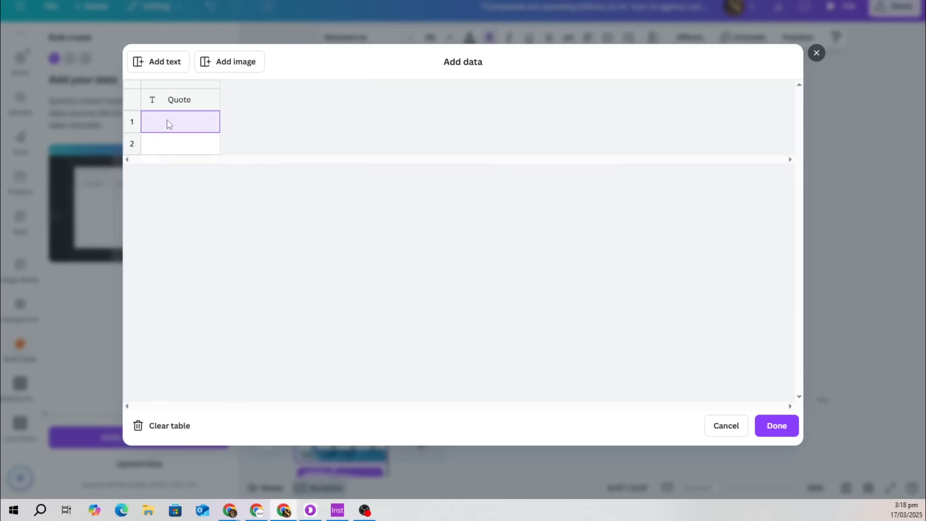
key("ctrl+v")
left_click(776, 425)
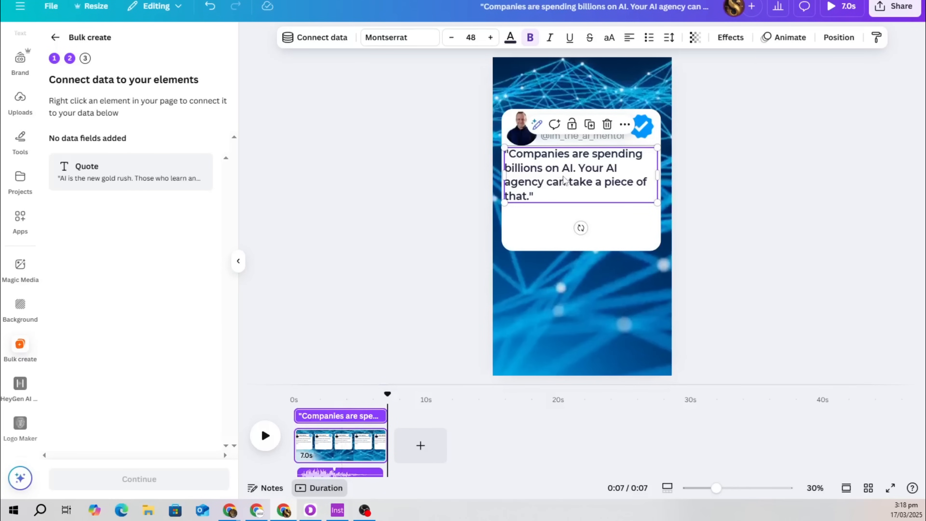
left_click(568, 158)
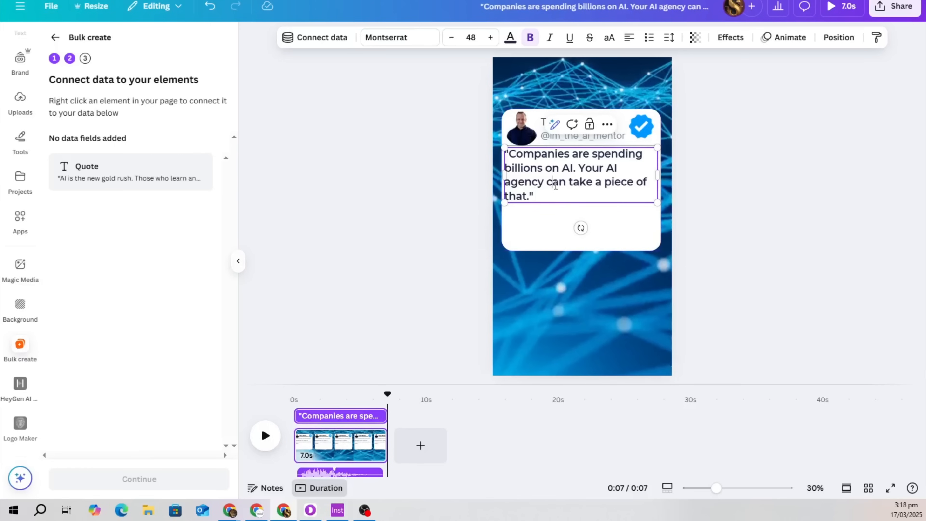
Connect the tweet card's quote text box to the Quote field and generate 168 designs
right_click(555, 186)
left_click(511, 240)
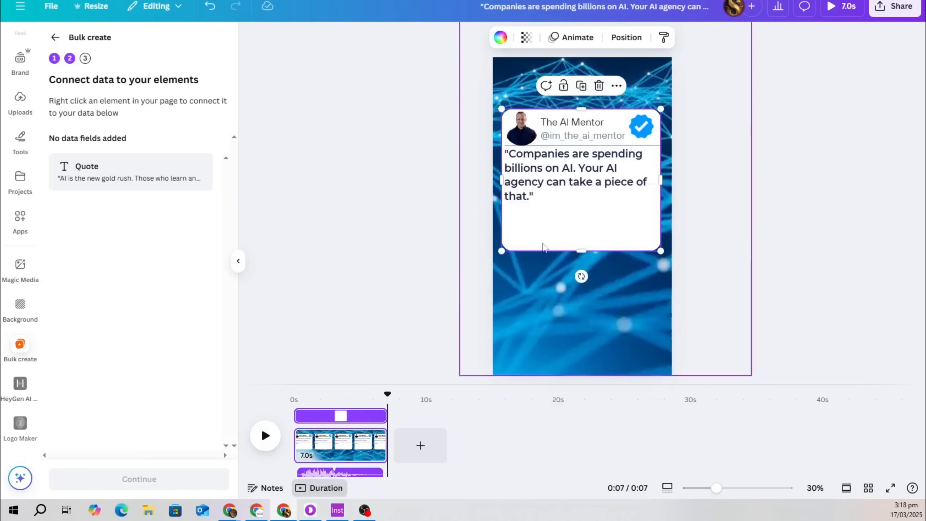
left_click(549, 193)
right_click(555, 197)
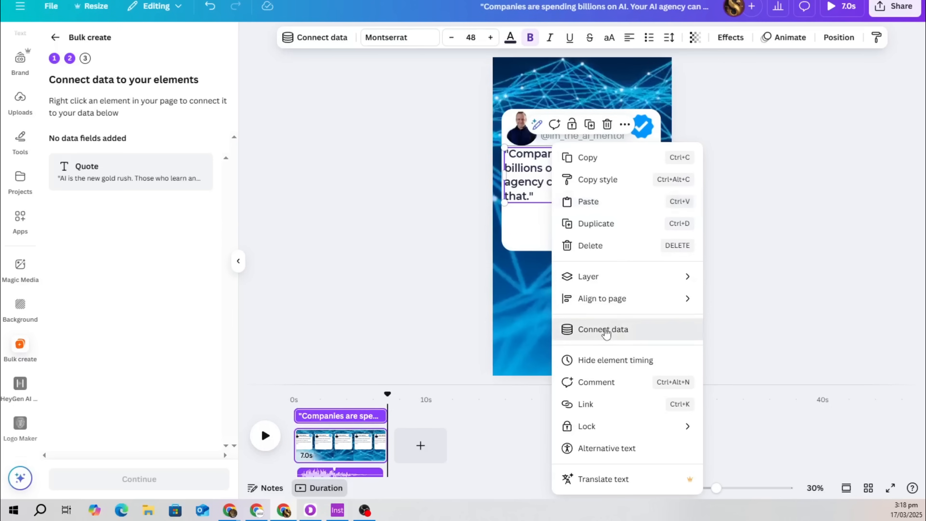
left_click(606, 330)
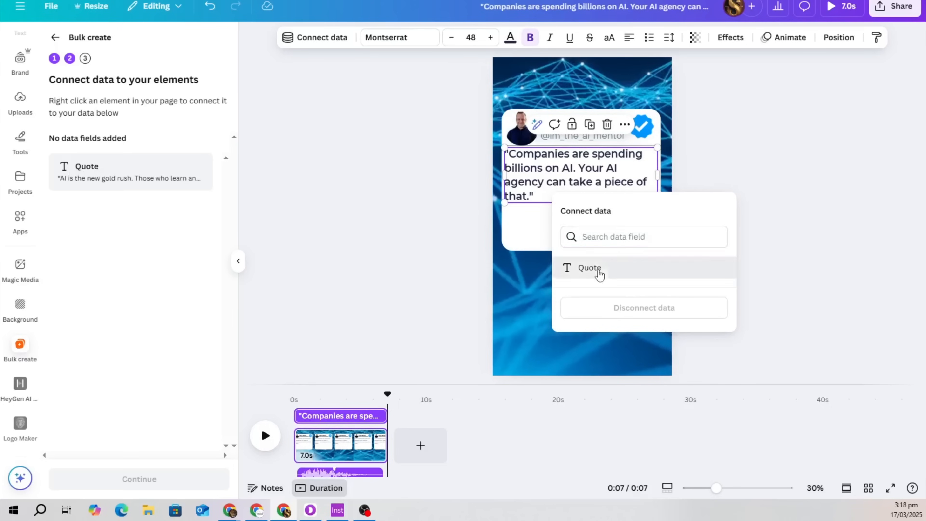
left_click(597, 270)
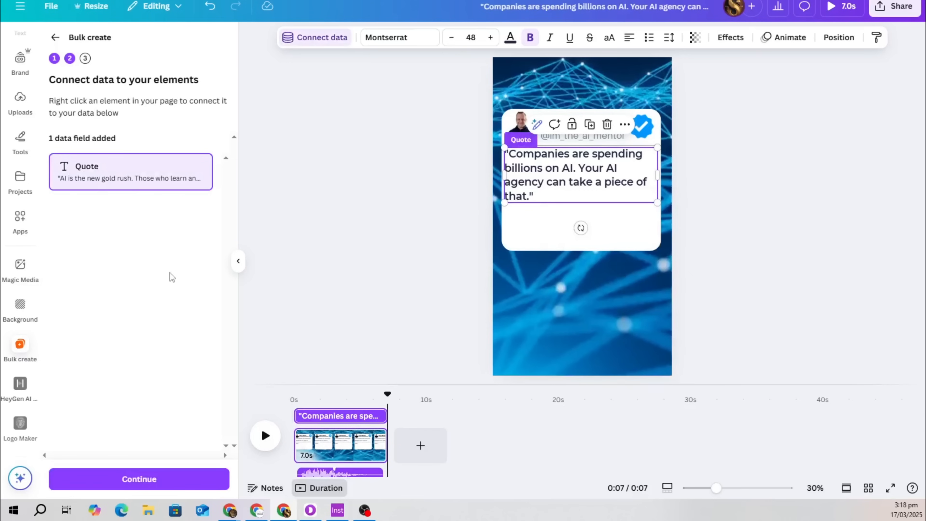
left_click(129, 480)
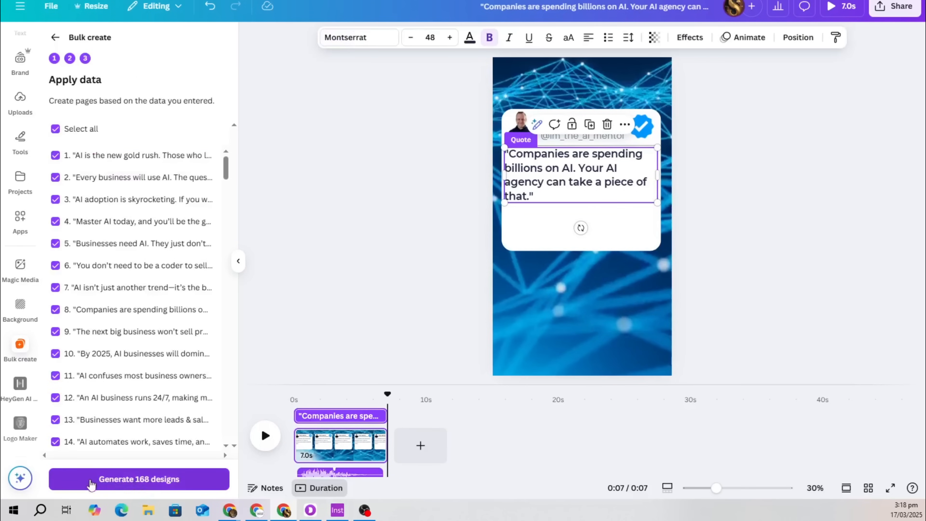
left_click(163, 487)
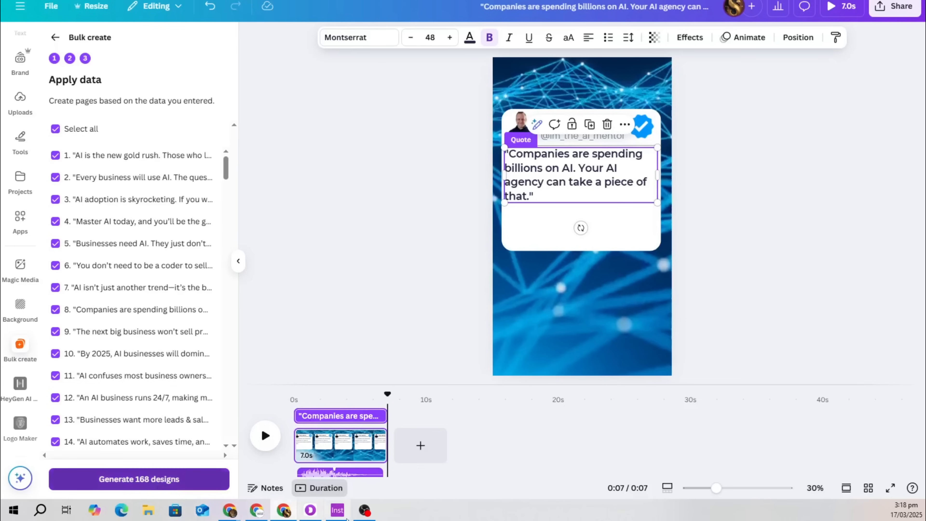
mouse_move(347, 516)
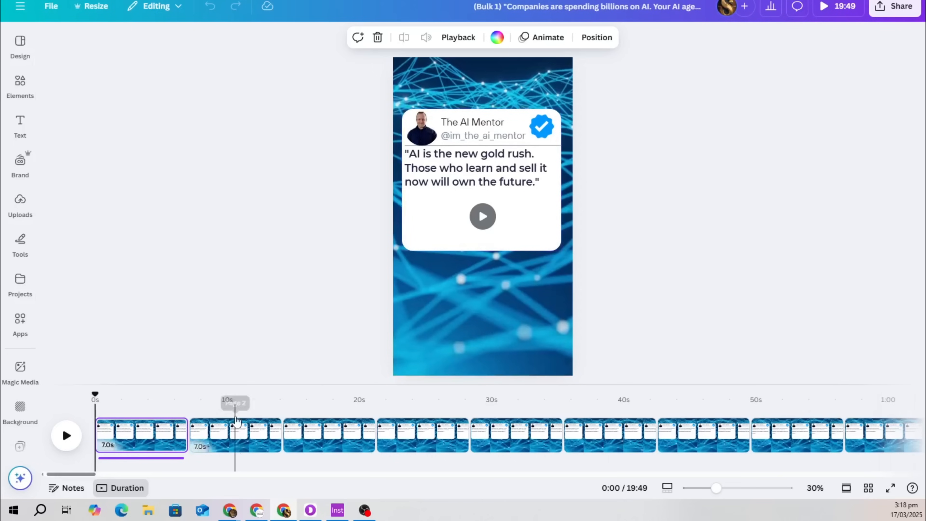
Check the generated pages 2–6 and delete the 6.4s audio clip, rewinding to the start
left_click(243, 432)
left_click(329, 436)
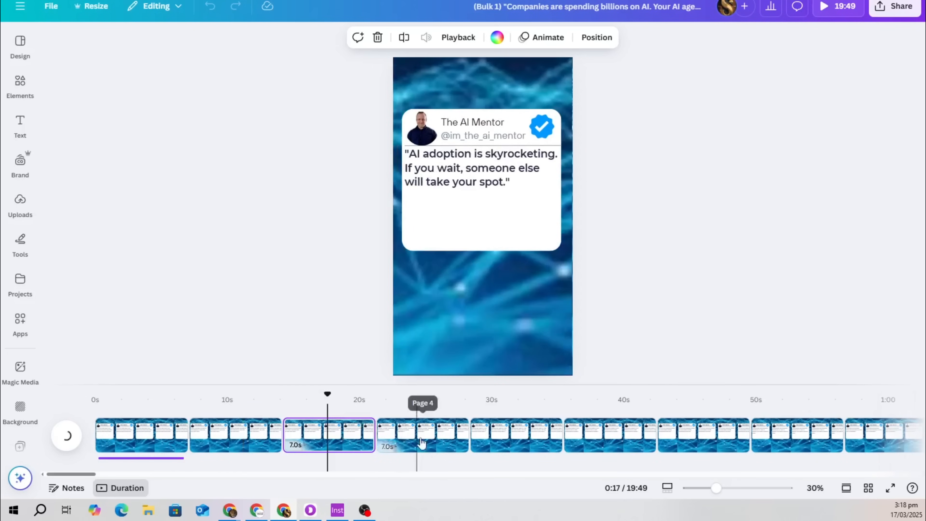
left_click(424, 440)
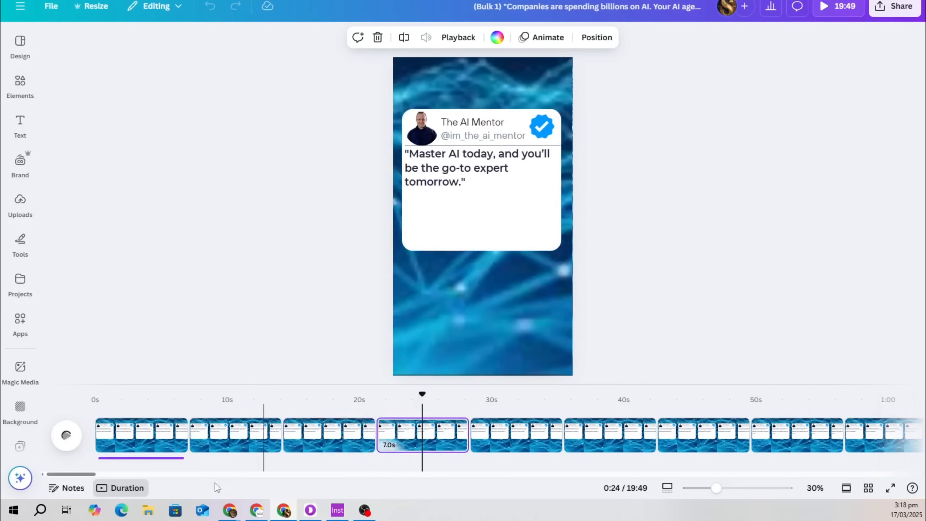
left_click(170, 459)
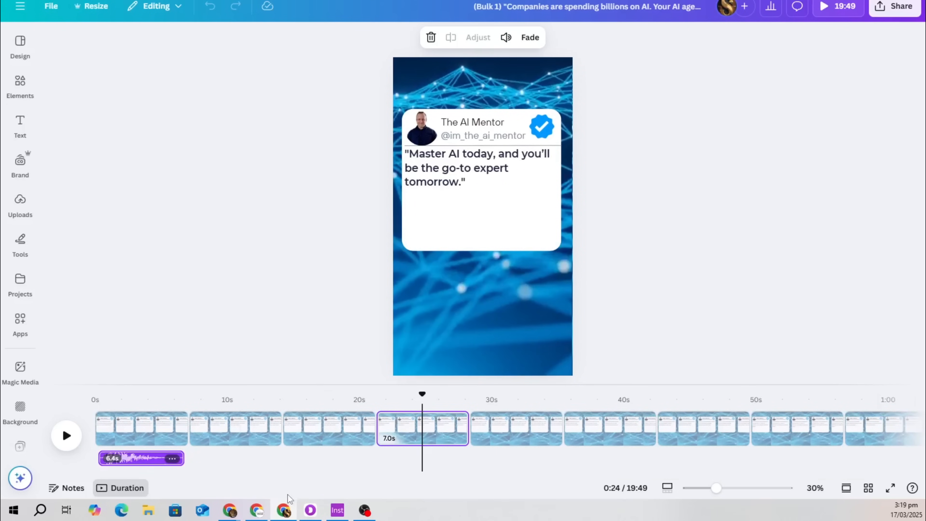
left_click(527, 434)
left_click(240, 429)
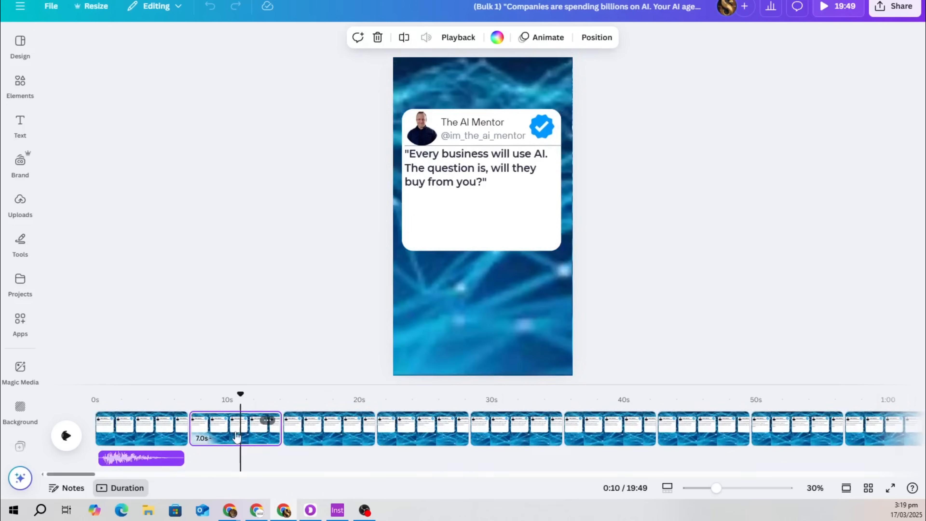
left_click(150, 462)
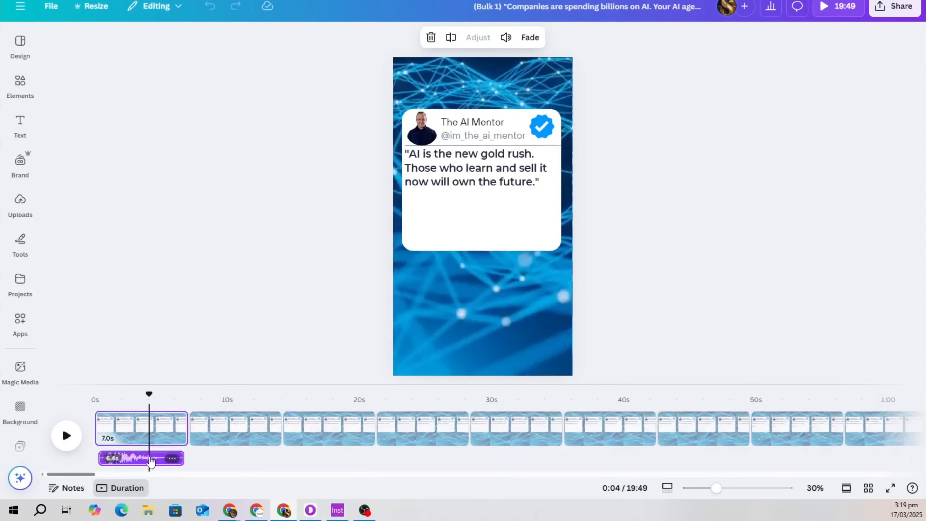
key("Delete")
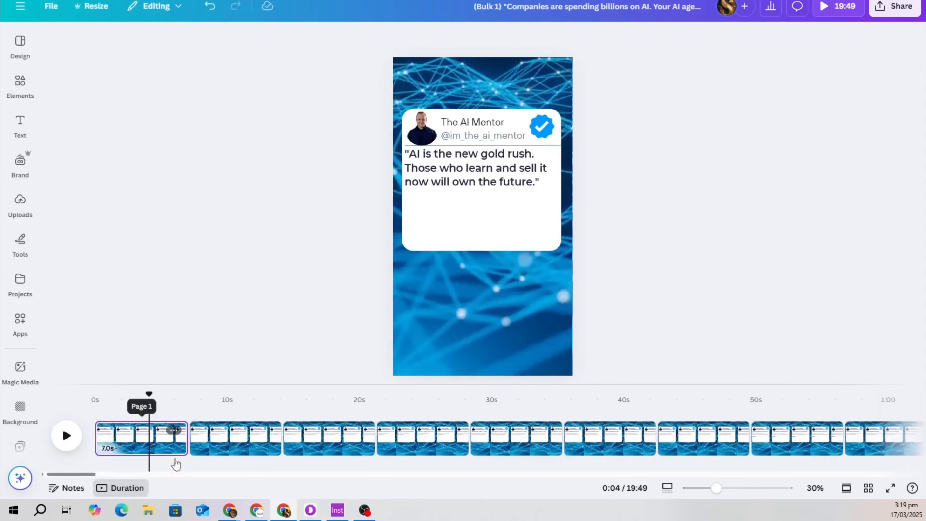
left_click(148, 417)
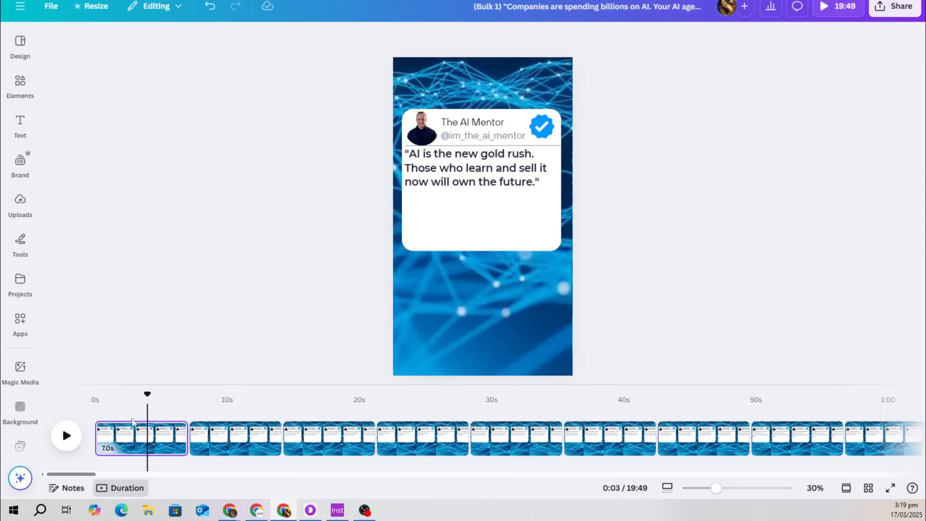
left_click(104, 416)
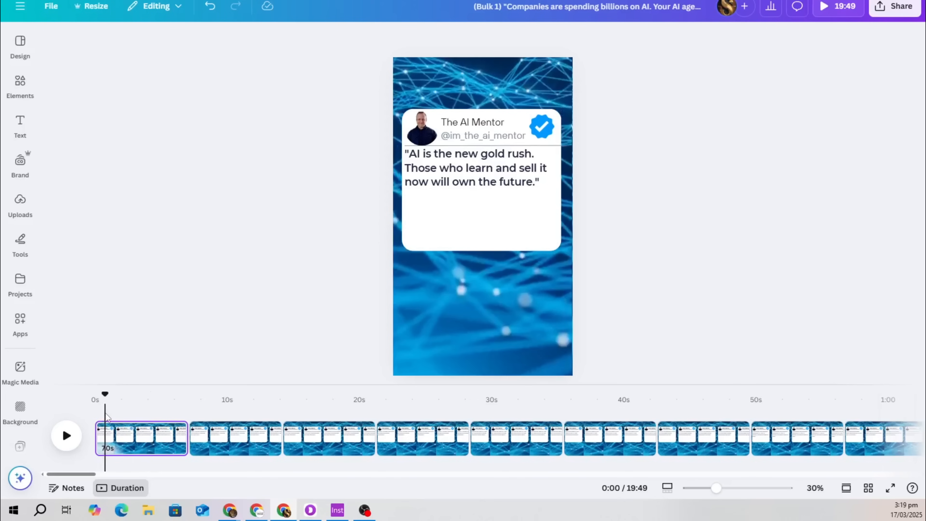
Select the page 1 tweet card, check page 7, and adjust the canvas zoom and timeline
left_click(481, 204)
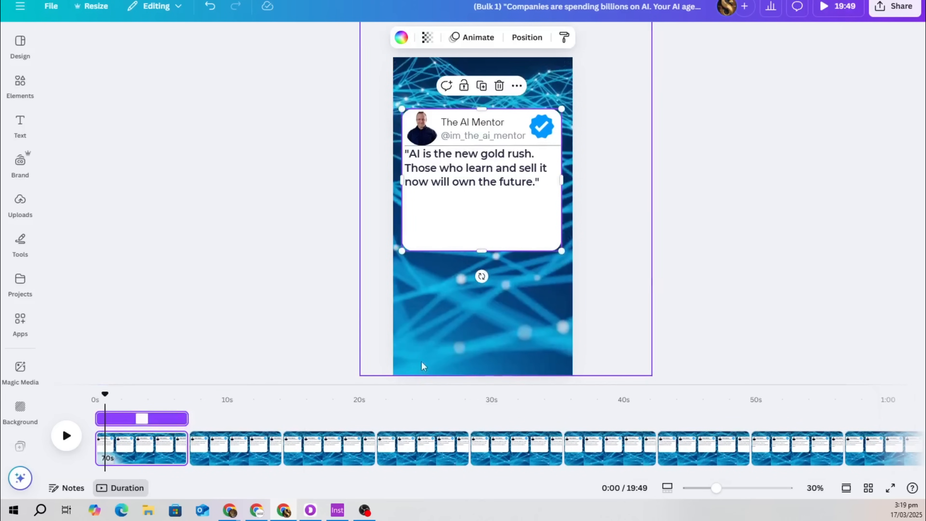
left_click(720, 438)
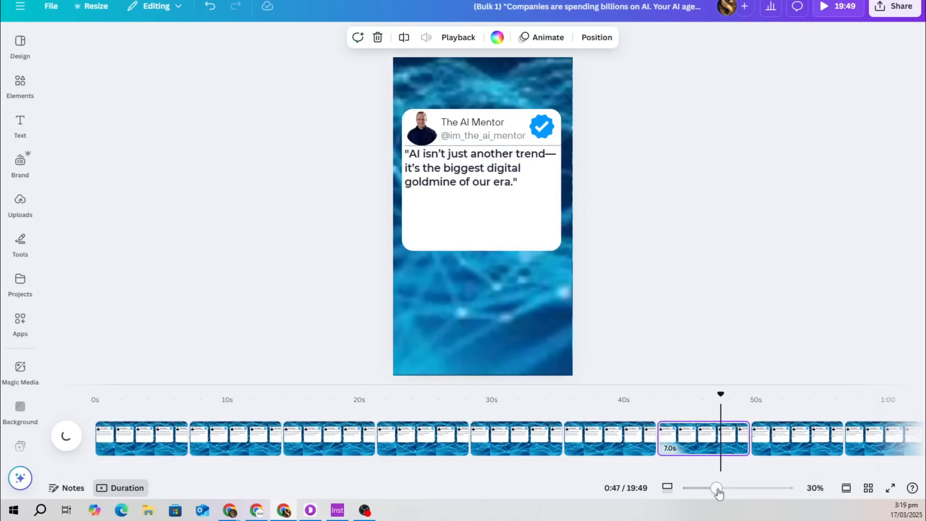
mouse_move(717, 488)
left_mouse_down()
mouse_move(788, 488)
mouse_move(720, 491)
left_mouse_up()
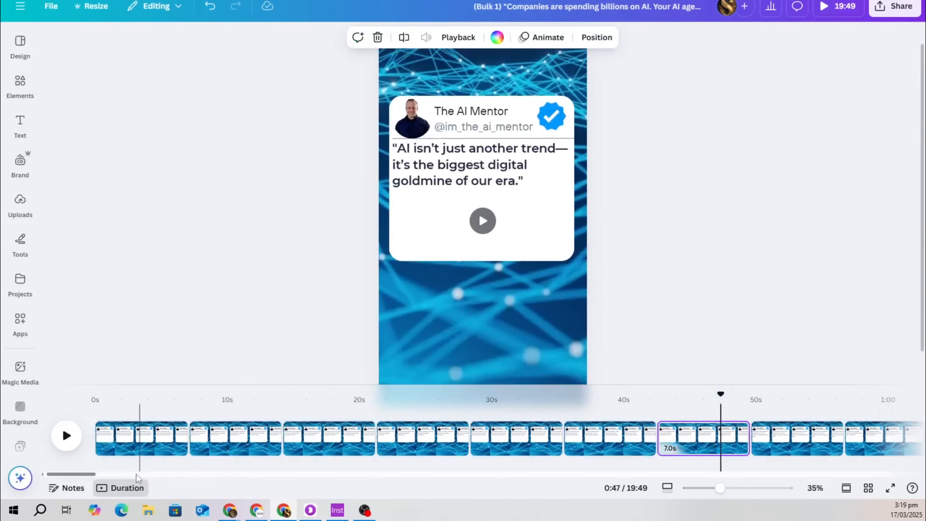
left_click_drag(91, 474, 456, 474)
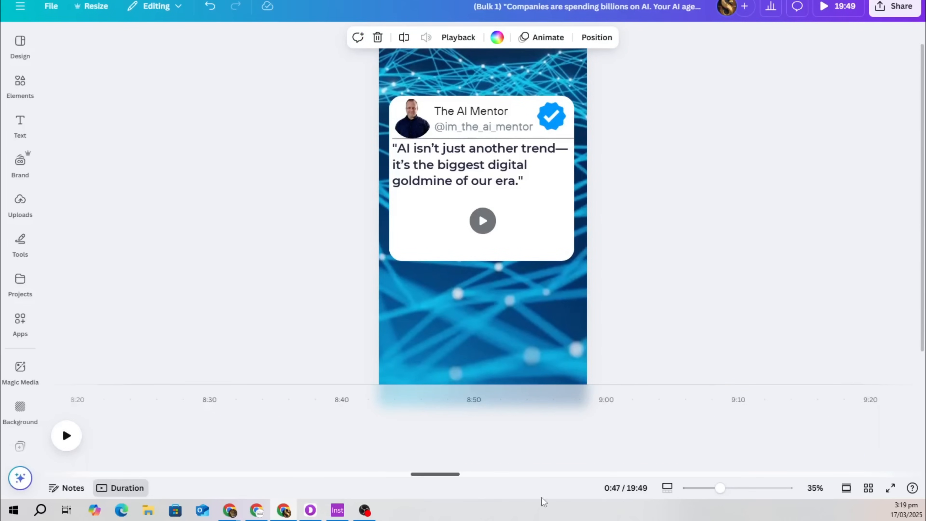
left_click(580, 471)
left_click(562, 470)
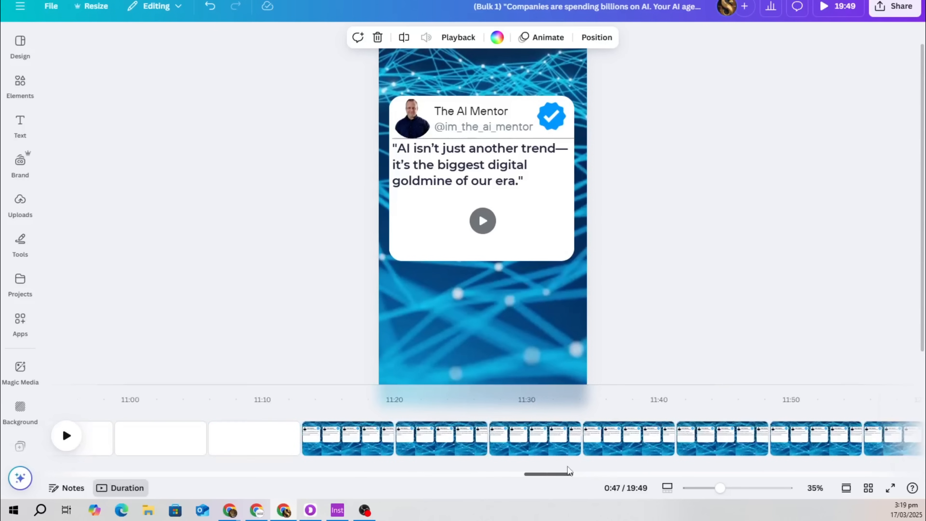
Switch to Grid view and scroll through the generated quote pages
left_click(868, 488)
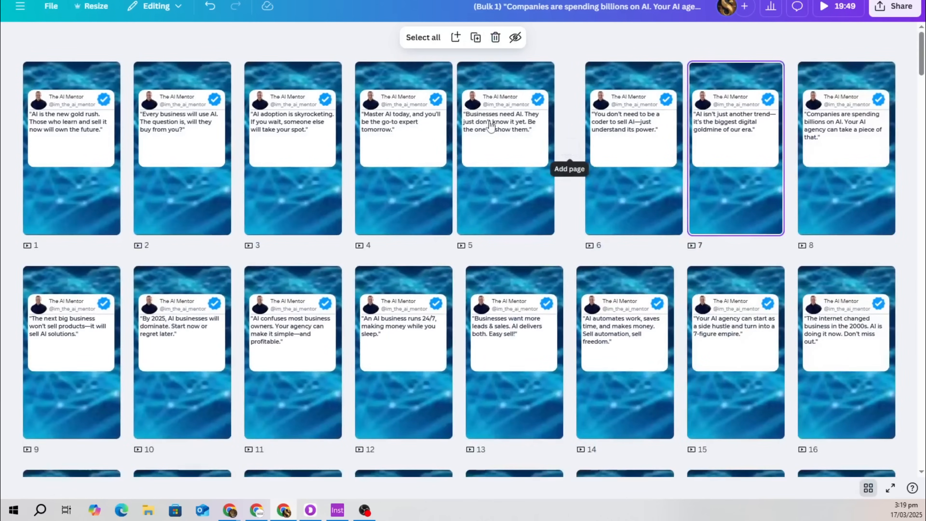
scroll(521, 221, "down", 15)
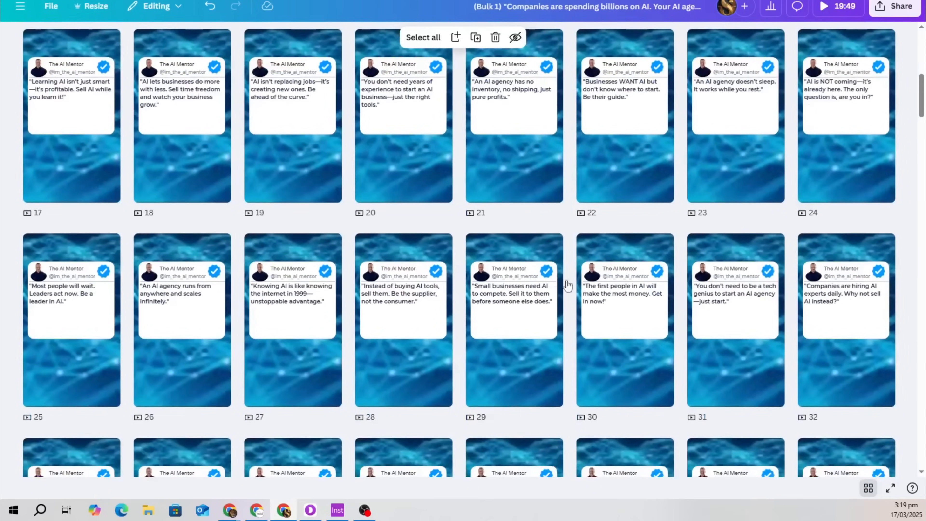
scroll(497, 351, "down", 15)
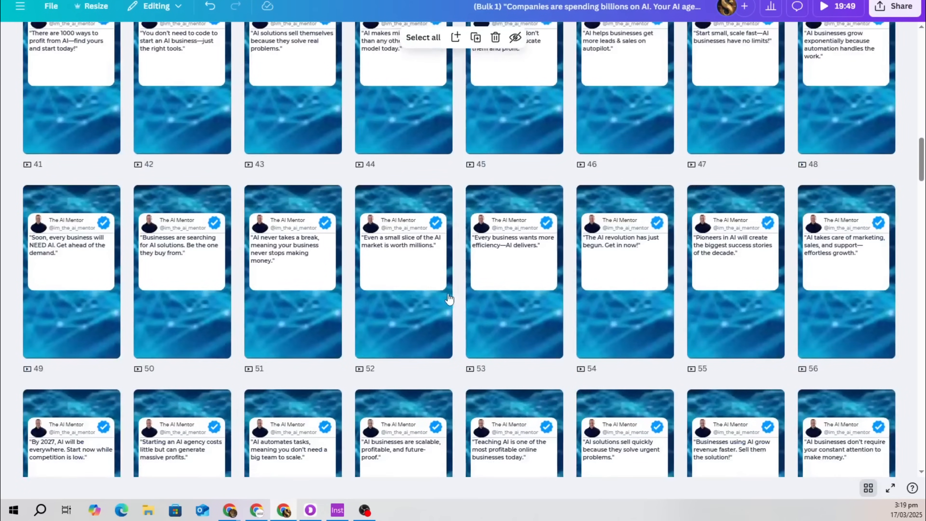
scroll(546, 326, "down", 15)
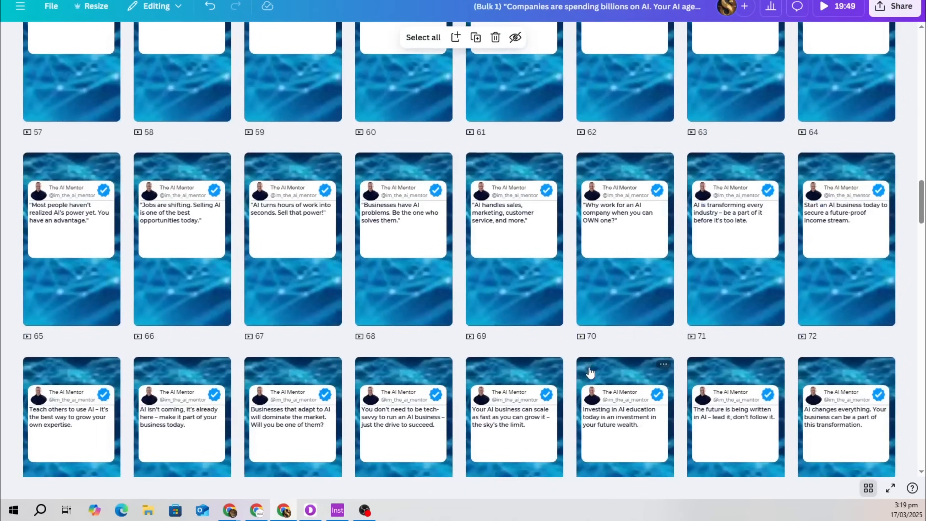
scroll(590, 373, "down", 20)
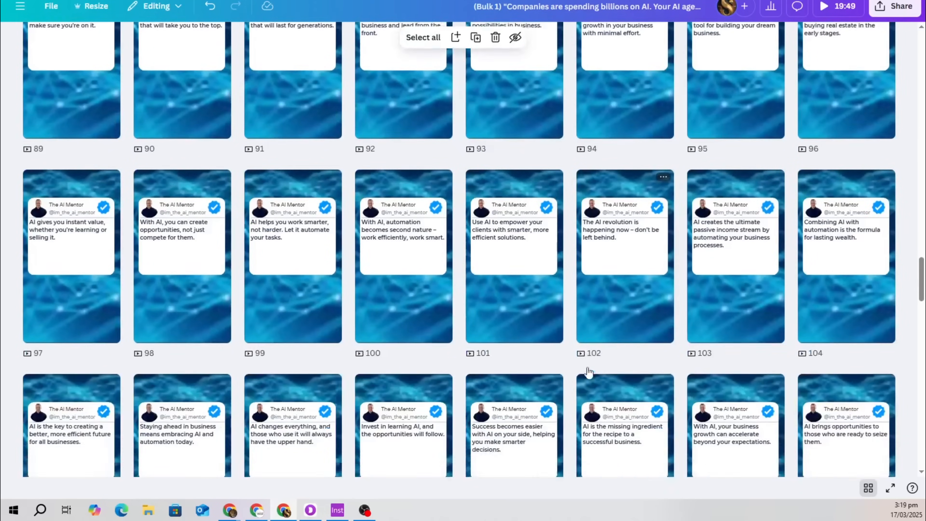
scroll(588, 370, "down", 15)
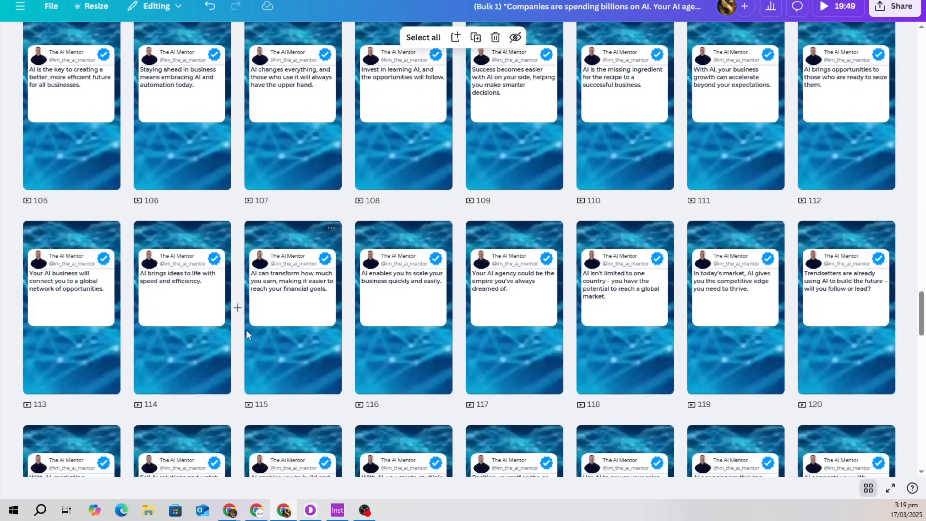
scroll(588, 314, "down", 12)
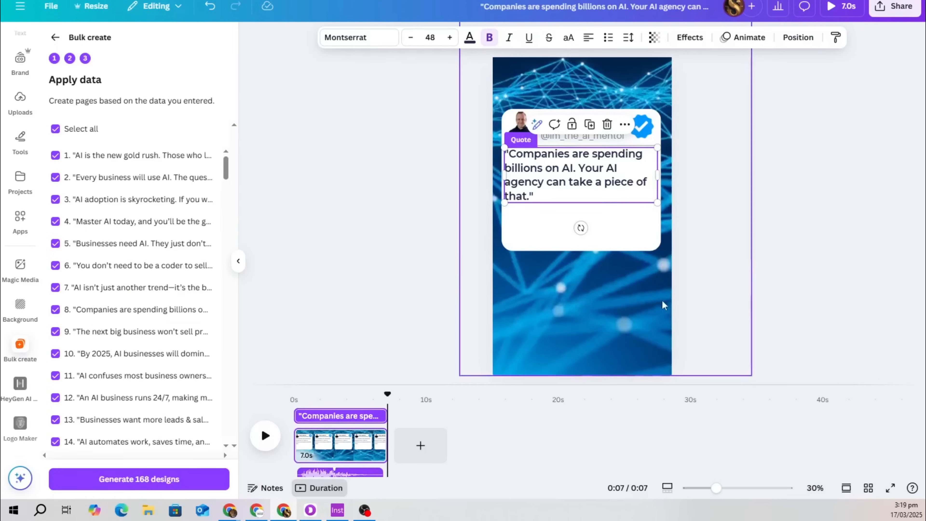
Nudge the quote text lower and shorten the white card to fit the quote
left_click(861, 207)
left_click(550, 174)
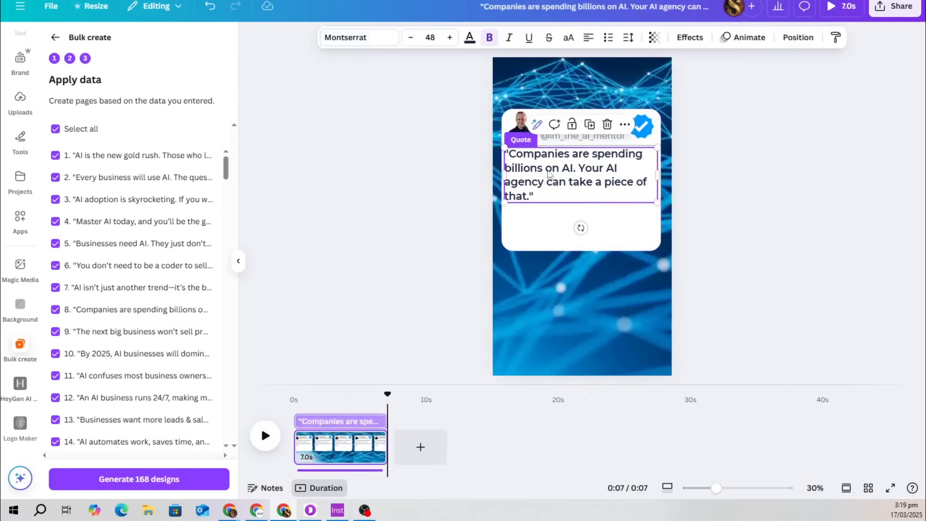
left_click(616, 241)
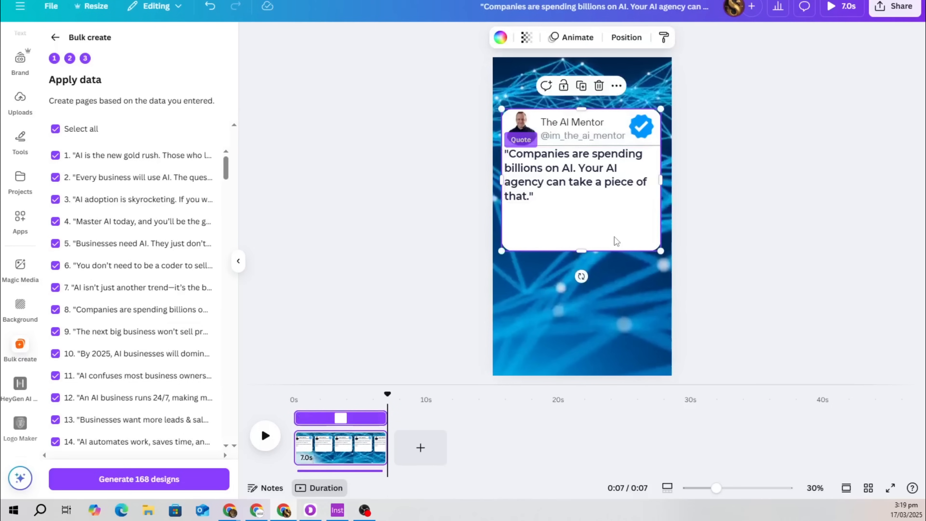
left_click(546, 176)
left_click_drag(543, 171, 543, 176)
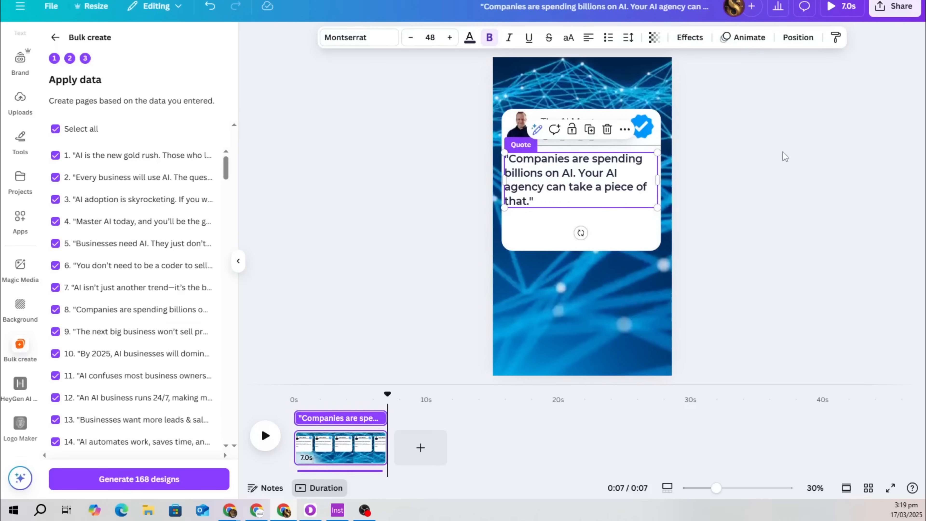
left_click(759, 142)
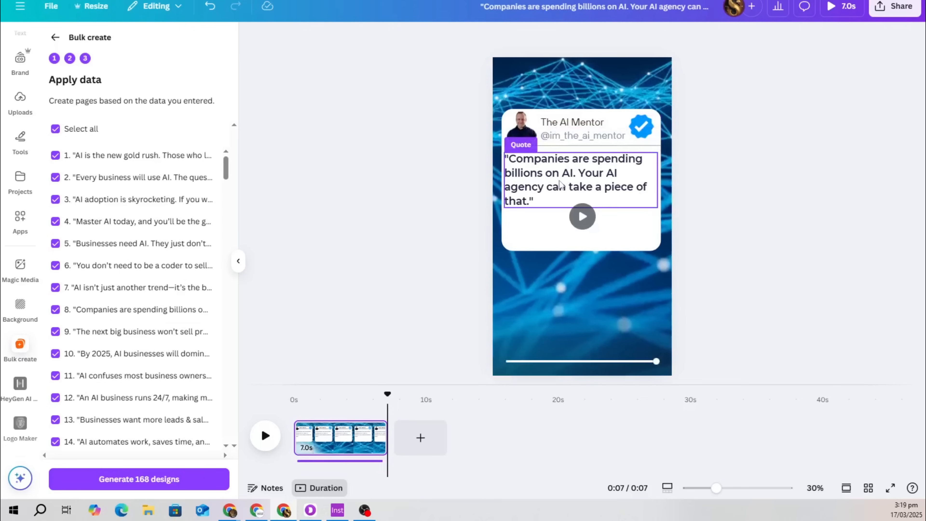
left_click_drag(560, 180, 560, 181)
left_click(807, 103)
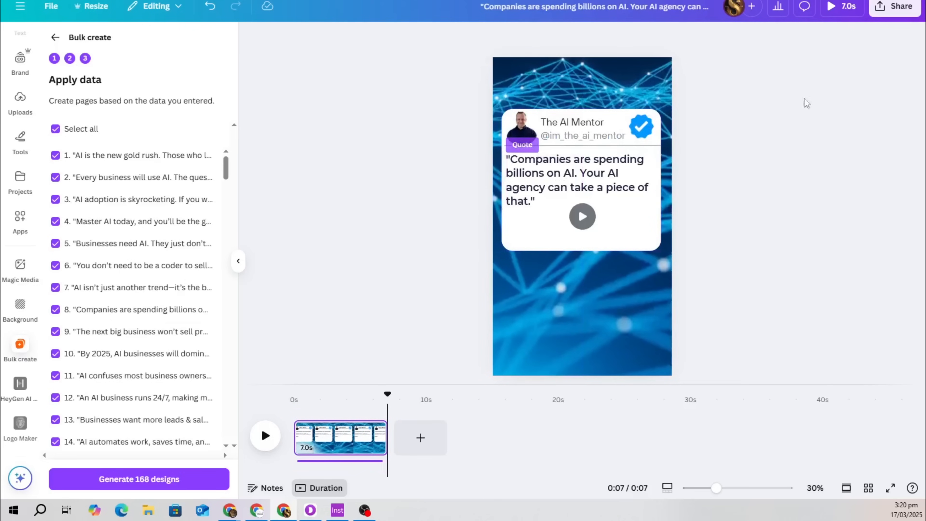
left_click(588, 251)
left_click_drag(582, 251, 582, 224)
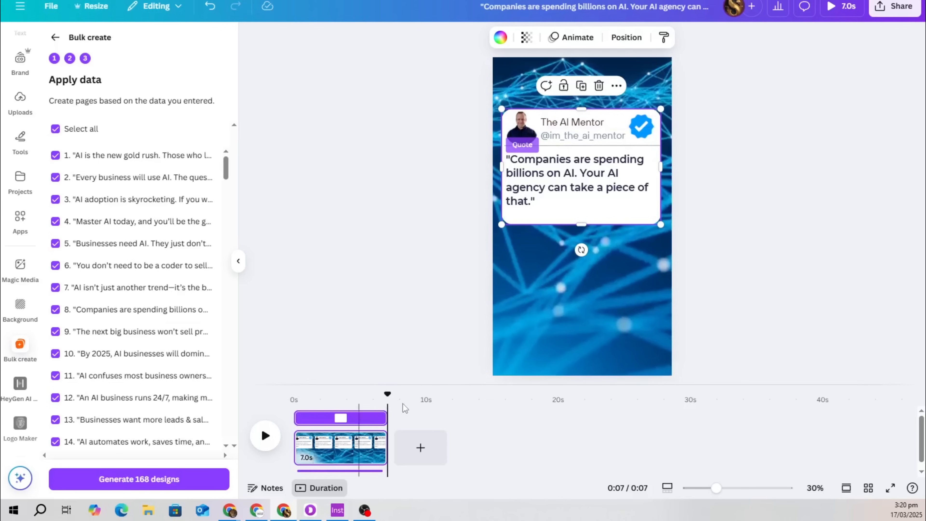
Delete the audio track, rewind to the start, and play the reel preview
left_click_drag(388, 393, 294, 398)
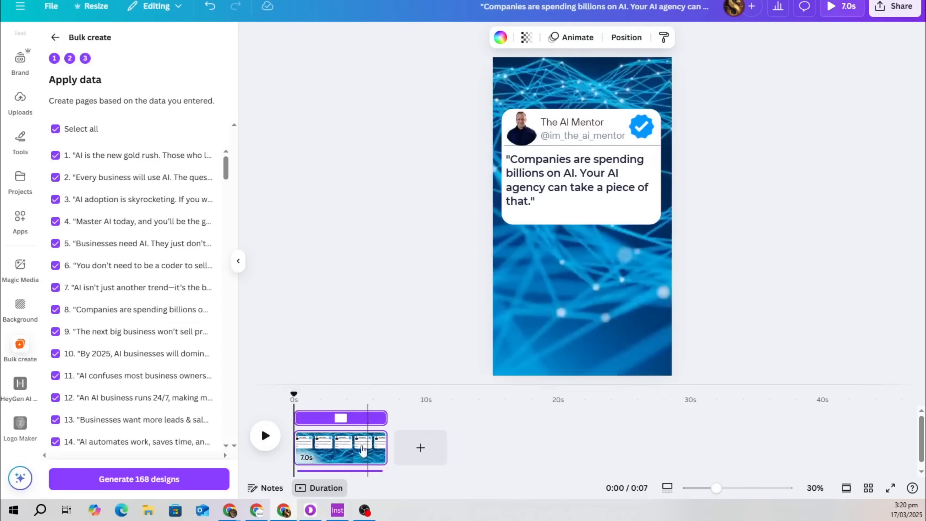
left_click(359, 470)
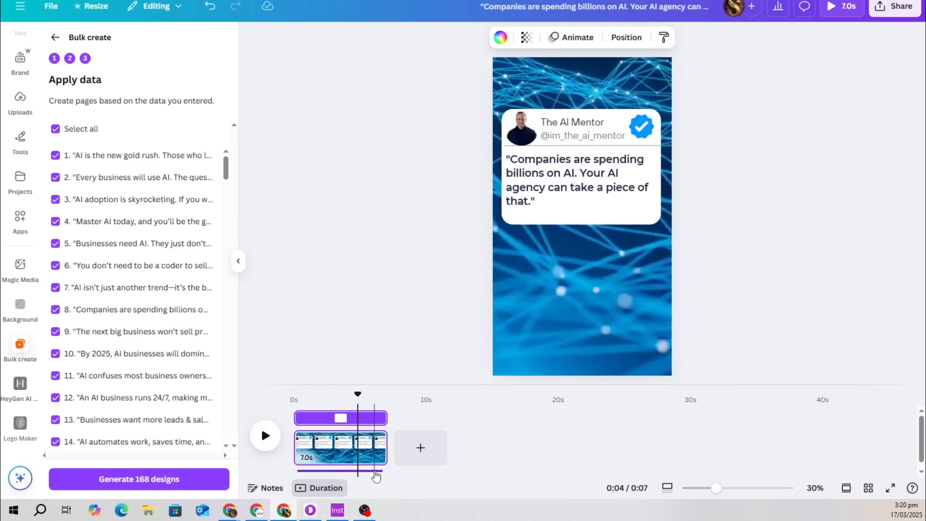
left_click(372, 461)
right_click(372, 461)
left_click(345, 469)
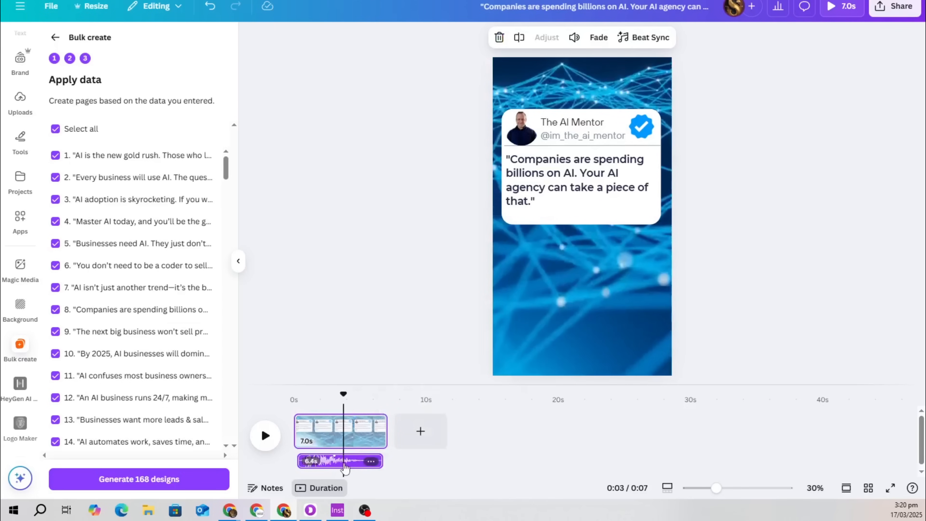
key("Delete")
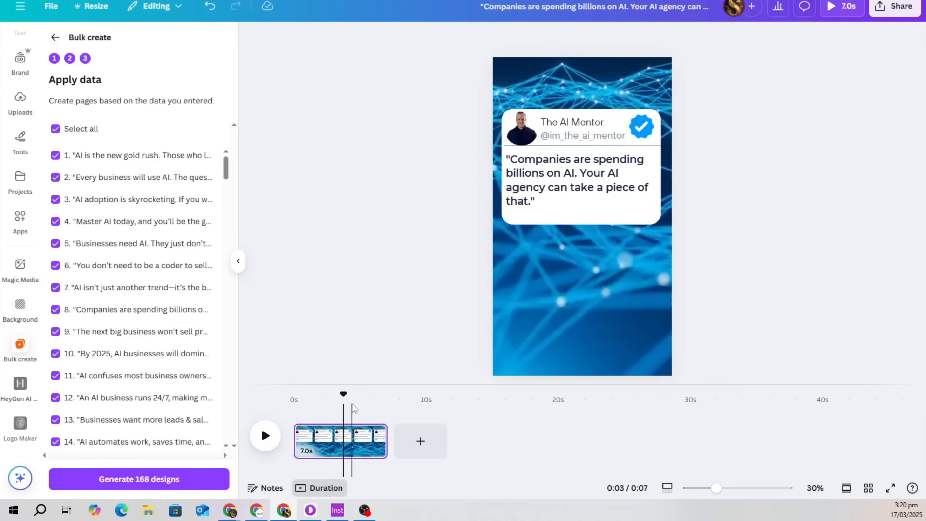
left_click_drag(335, 399, 294, 396)
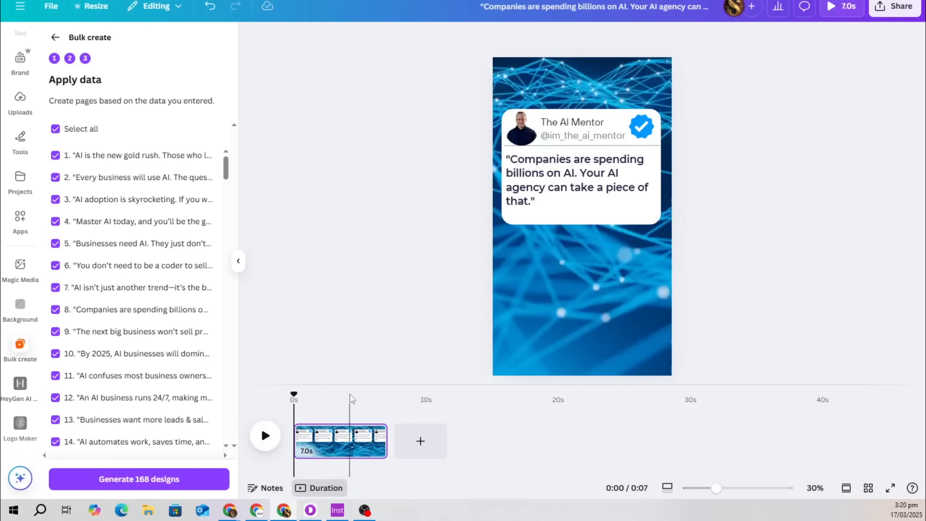
left_click(346, 311)
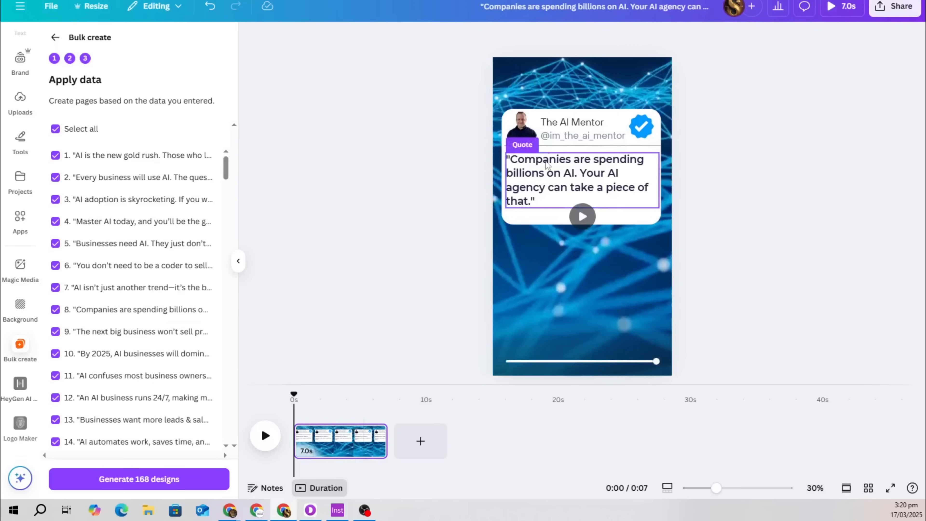
left_click(568, 114)
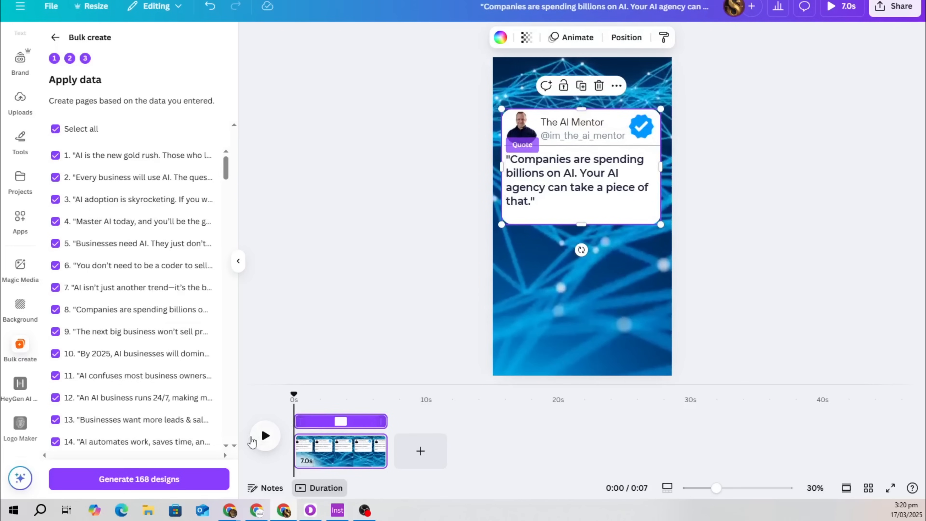
left_click(254, 440)
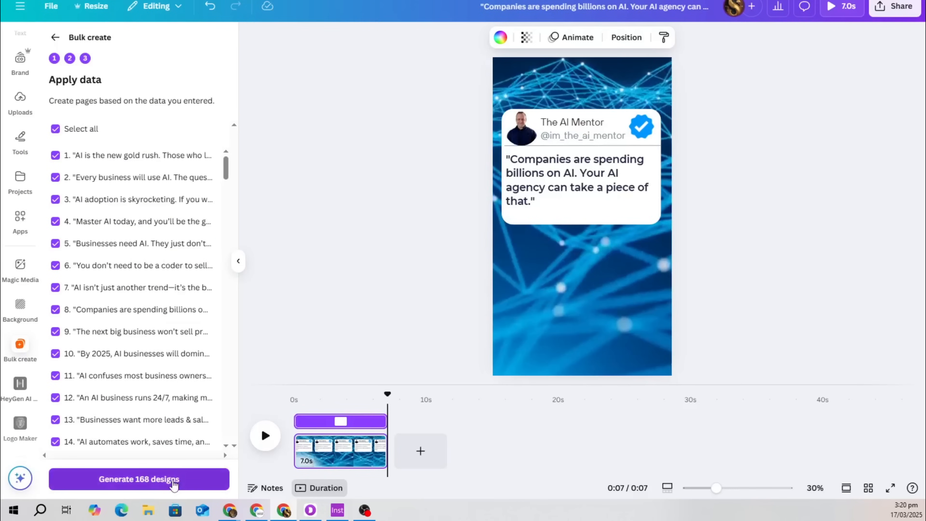
Generate the 168 designs, then view them in Grid view and scroll through the pages
left_click(173, 481)
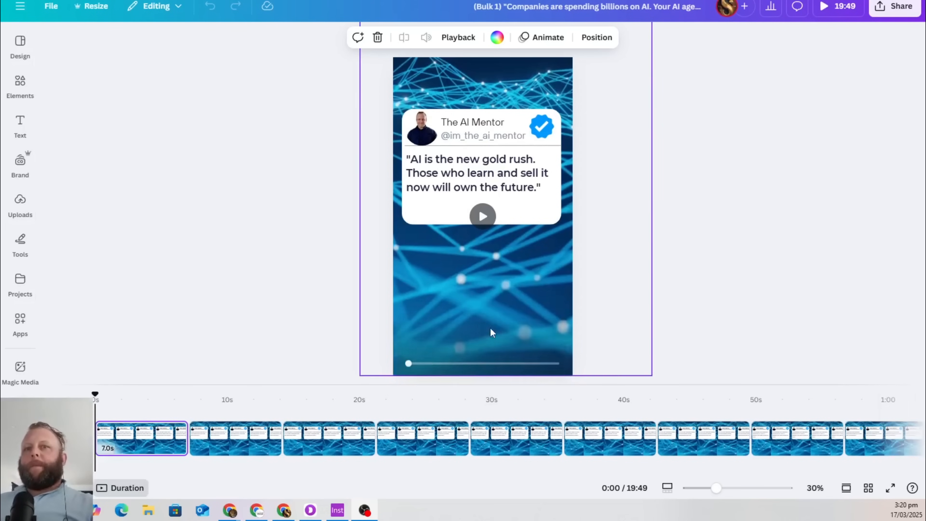
left_click(869, 487)
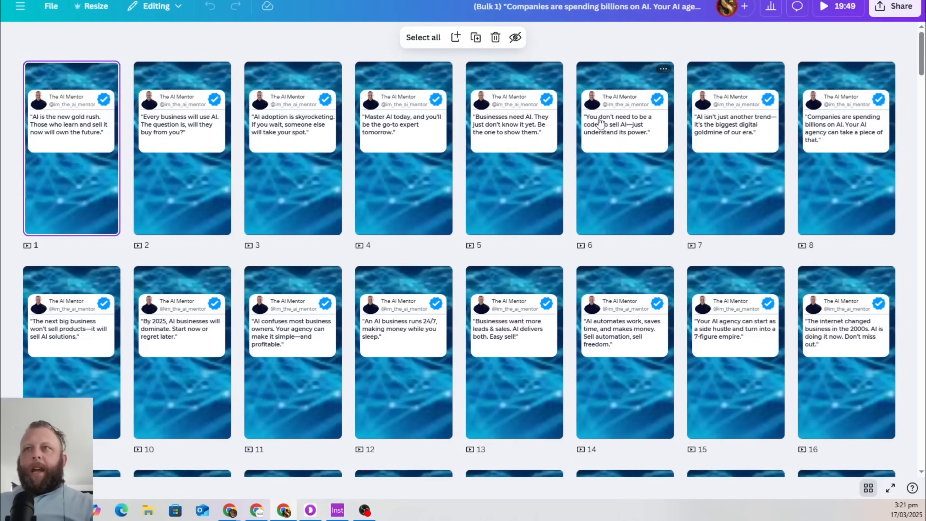
scroll(613, 172, "down", 20)
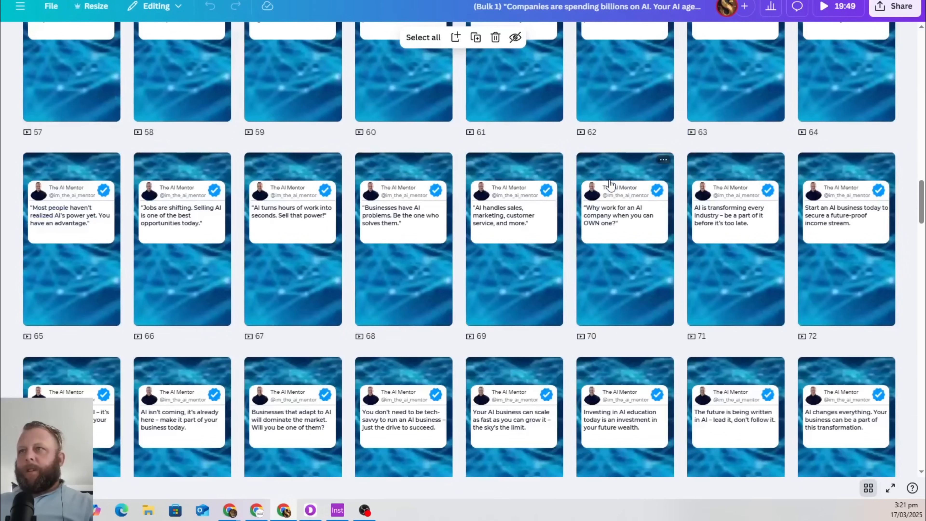
scroll(611, 186, "down", 12)
scroll(612, 182, "down", 20)
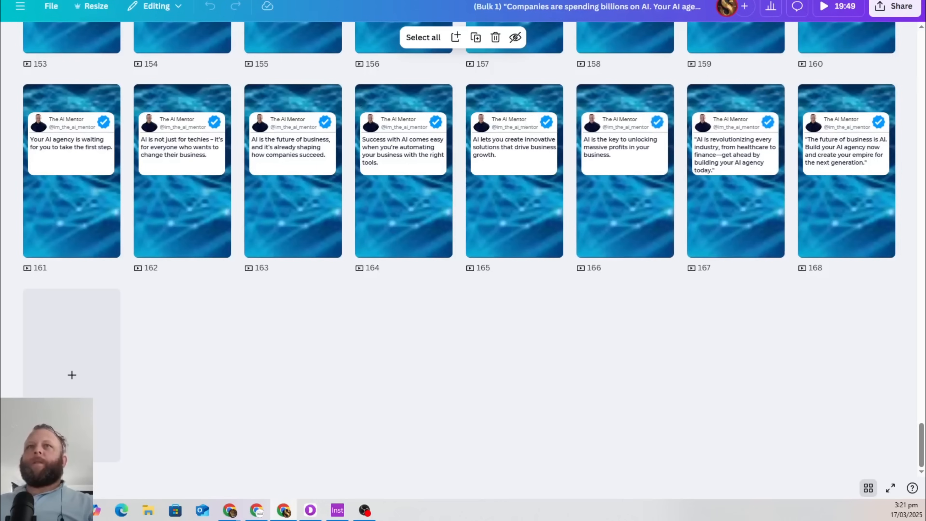
Download the Bulk 1 design as MP4 with pages as separate files, then move the window aside
left_click(893, 7)
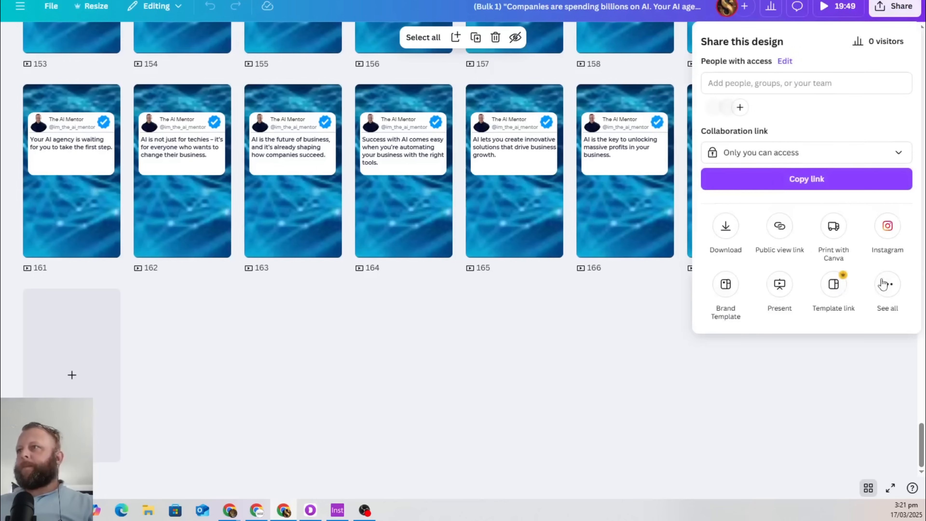
left_click(728, 229)
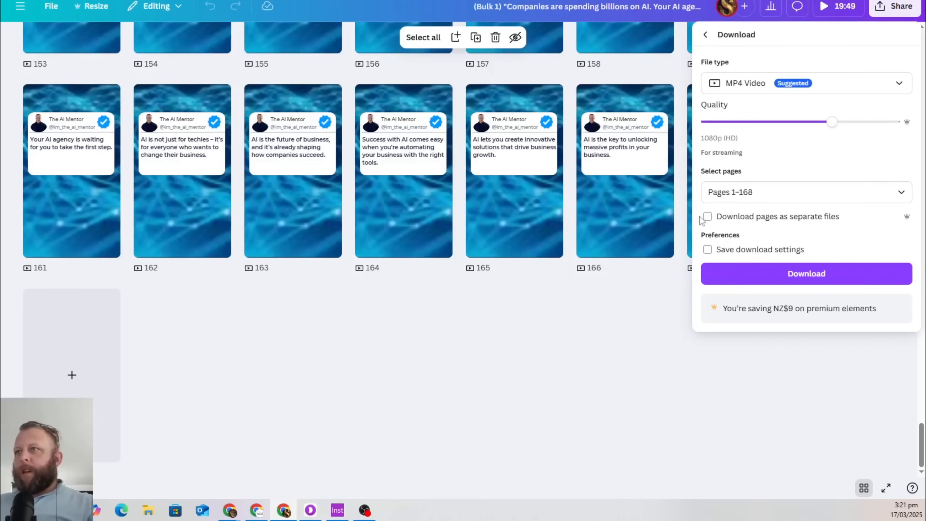
left_click(707, 217)
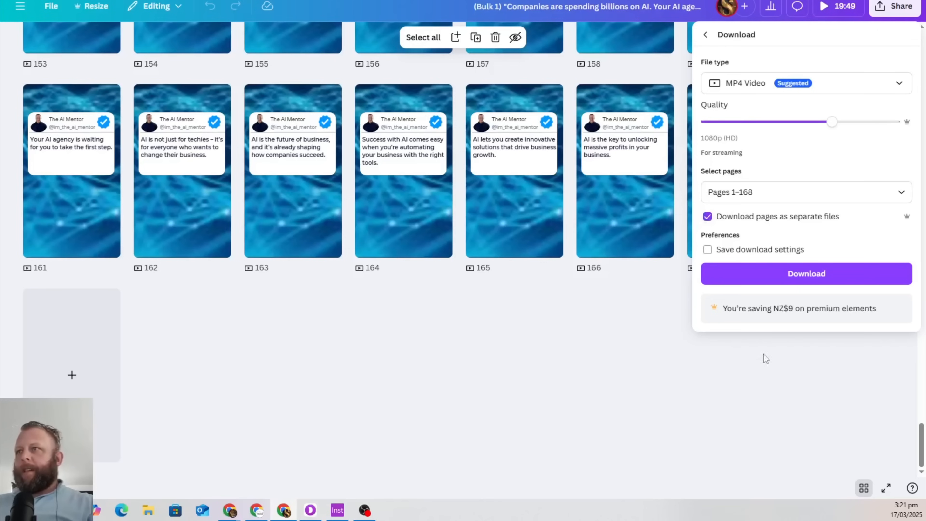
left_click(773, 280)
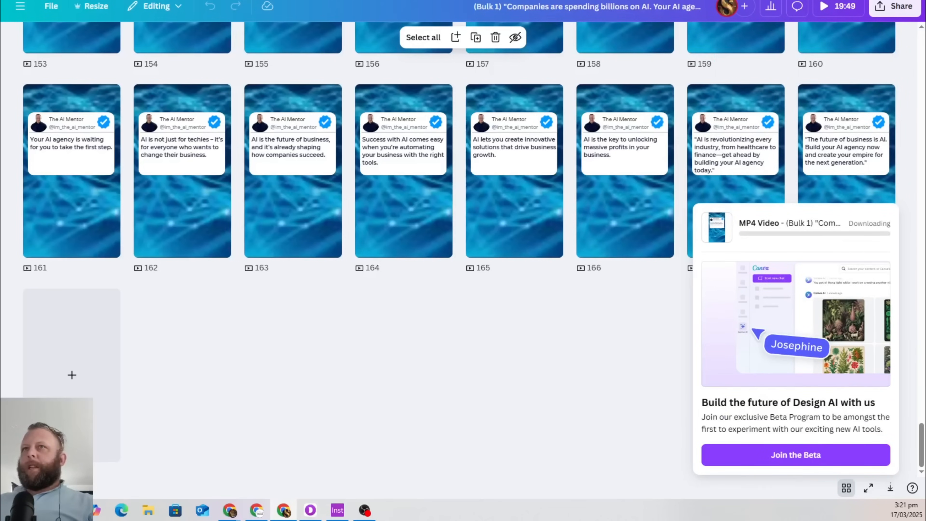
left_click_drag(547, 0, 925, 2)
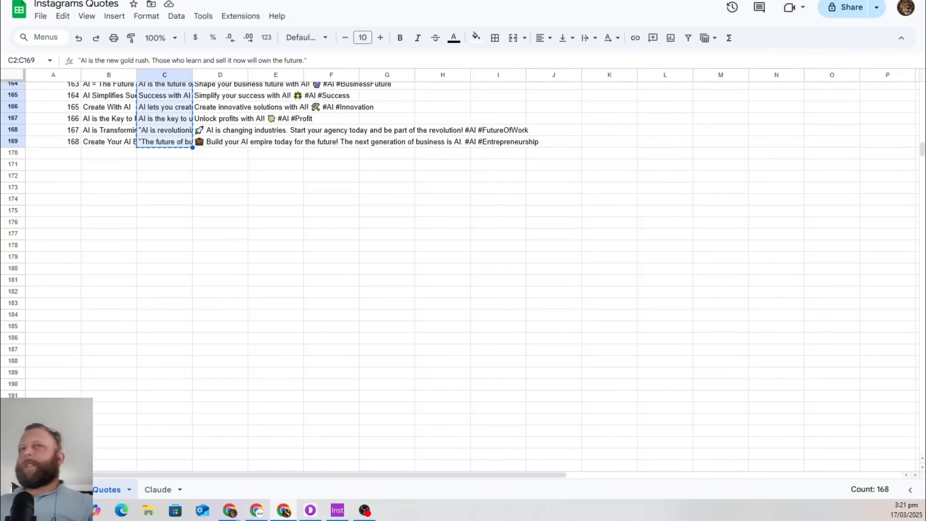
Export the Automate Instagram scenario blueprint as JSON and show the file in its folder
key("alt+Tab")
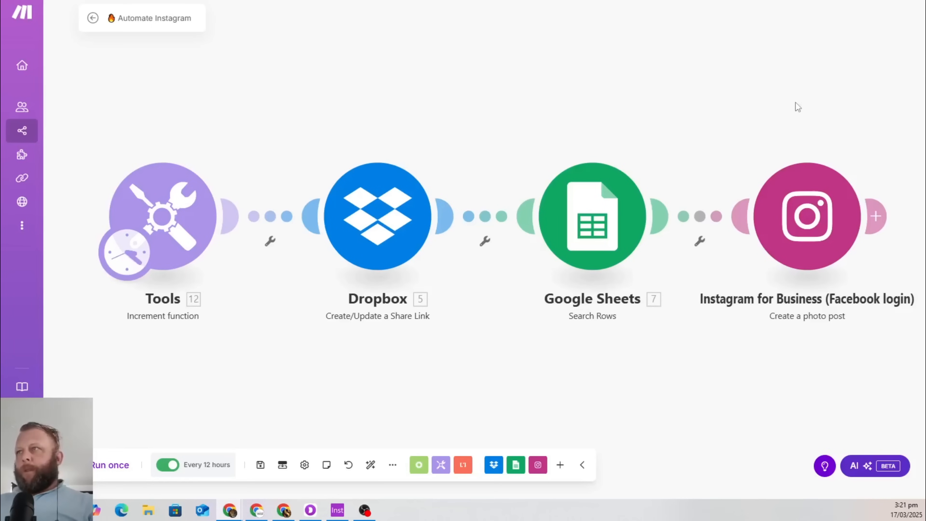
left_click(393, 468)
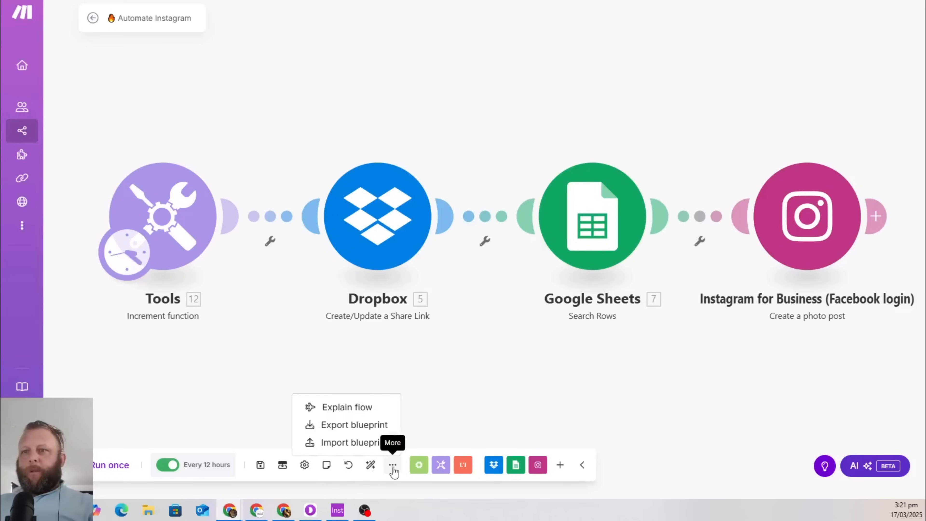
left_click(375, 432)
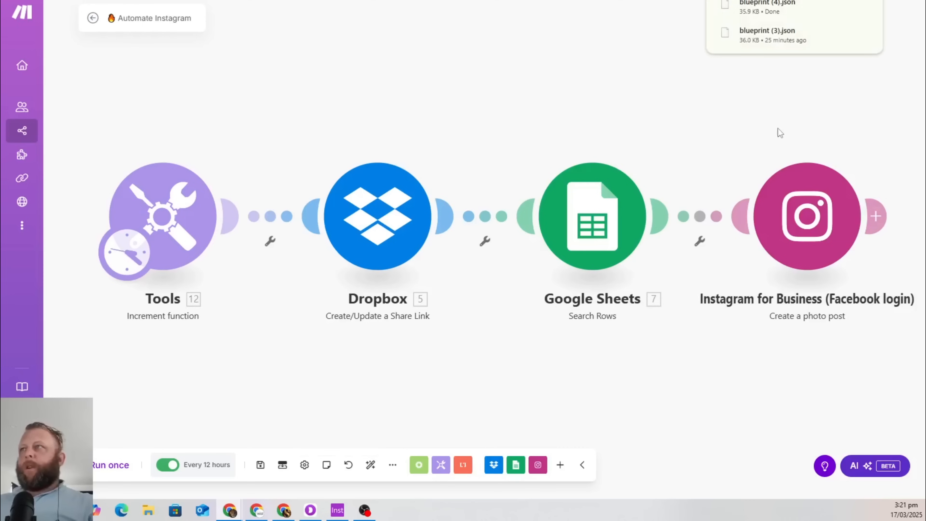
left_click(845, 5)
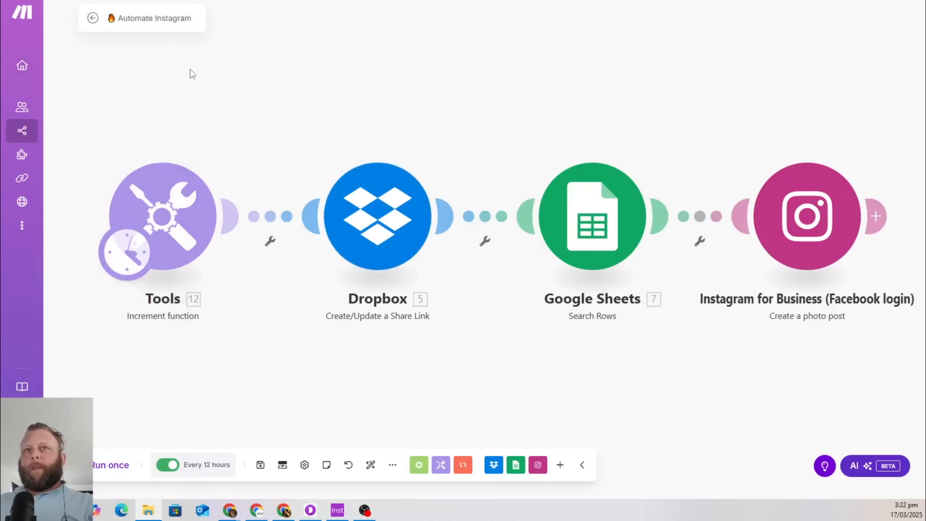
Back in the Scenarios list, switch the Instantly scenario off
left_click(93, 19)
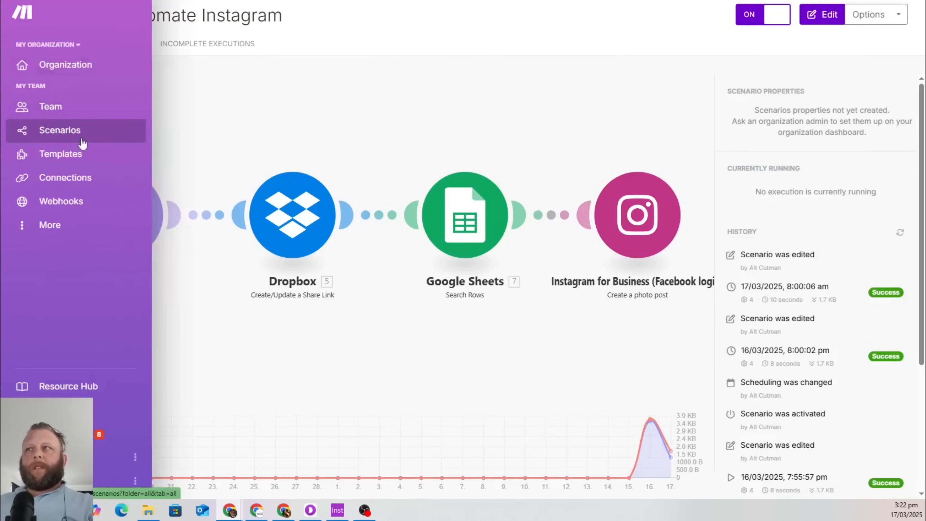
left_click(83, 143)
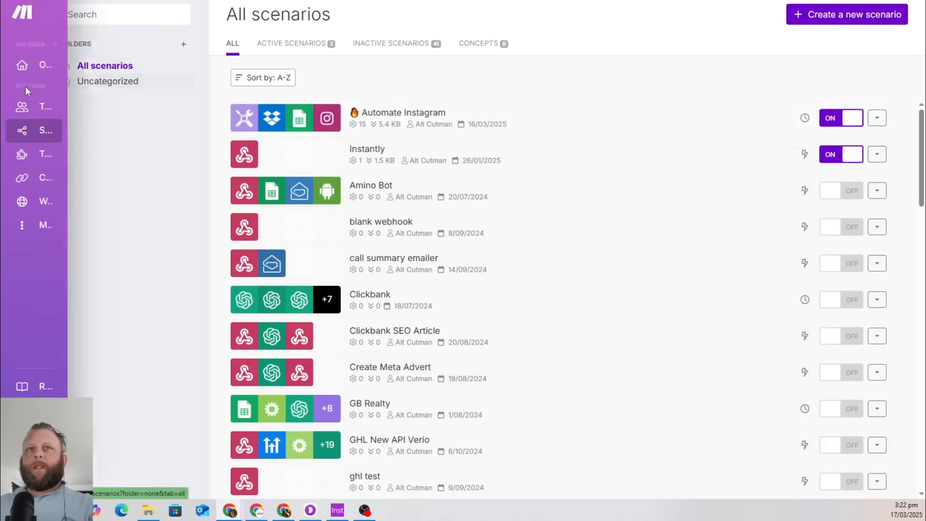
left_click(59, 132)
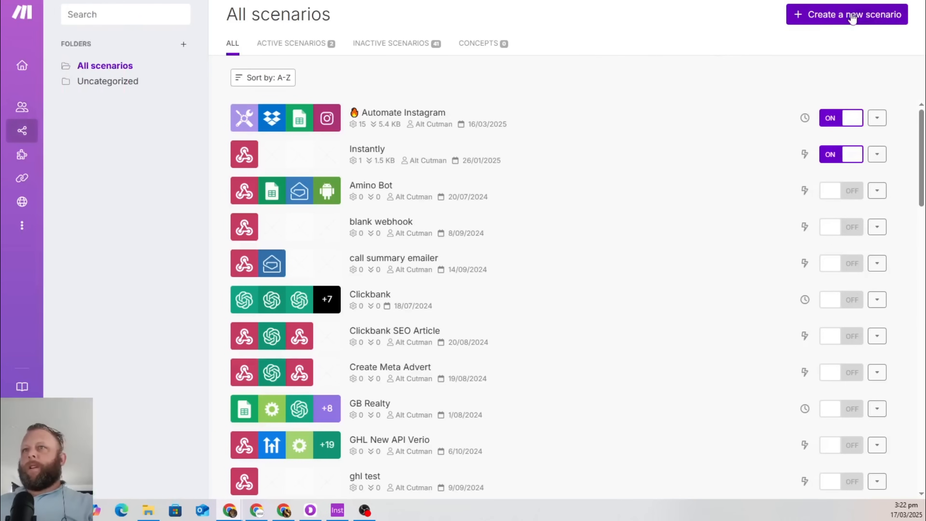
left_click(841, 155)
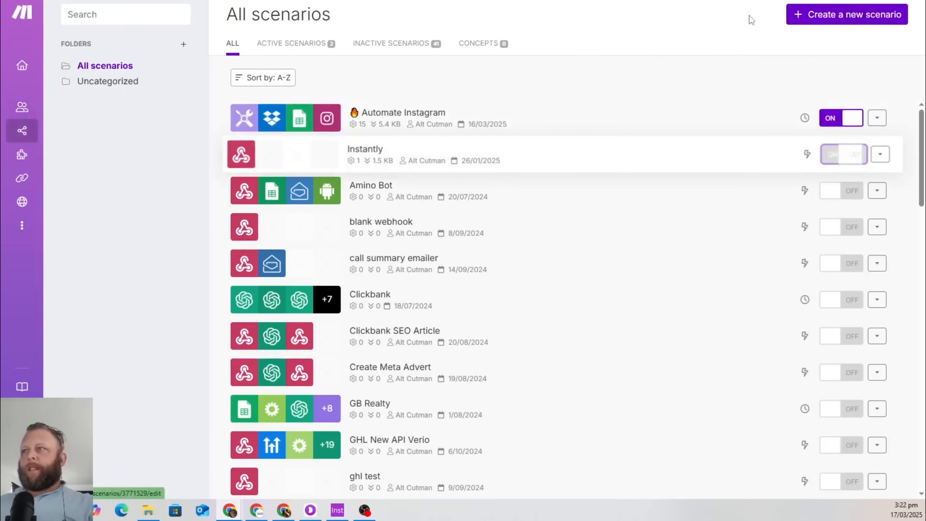
Create a new scenario by importing the Insta Reels.json blueprint
left_click(829, 17)
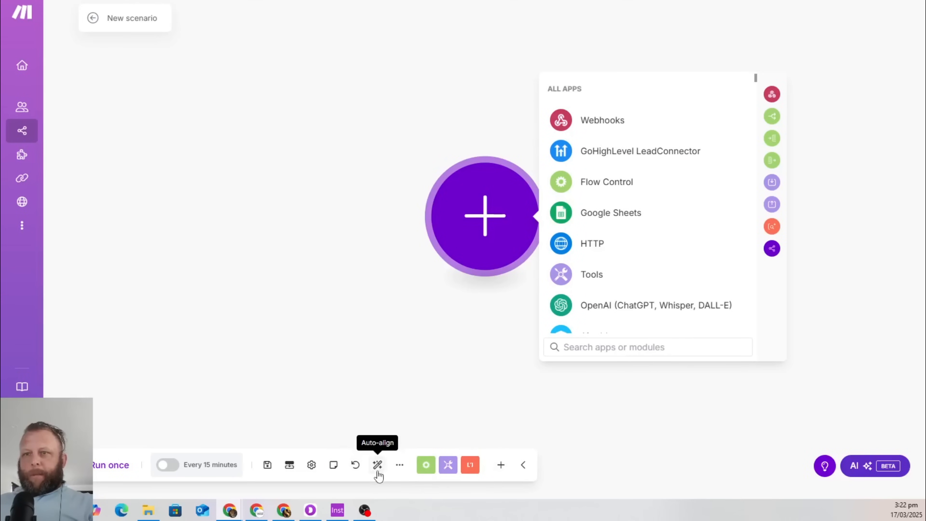
left_click(401, 466)
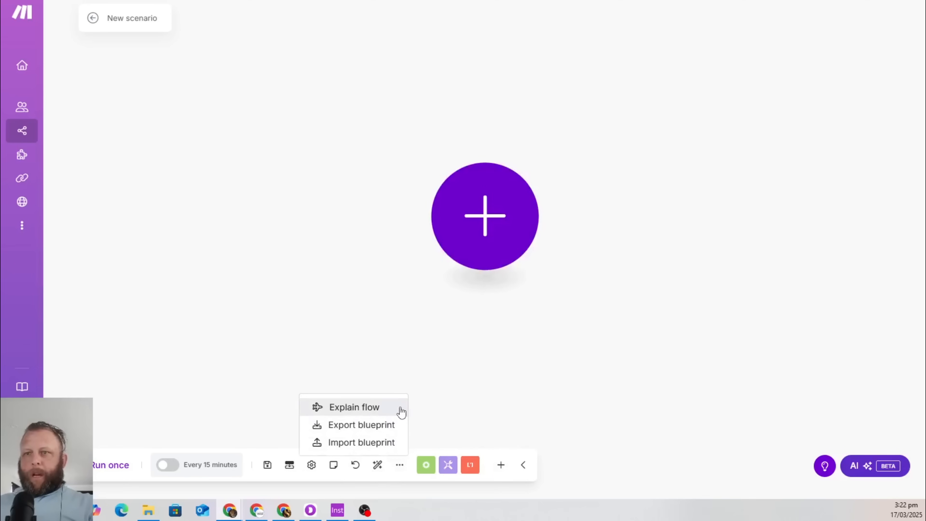
left_click(374, 442)
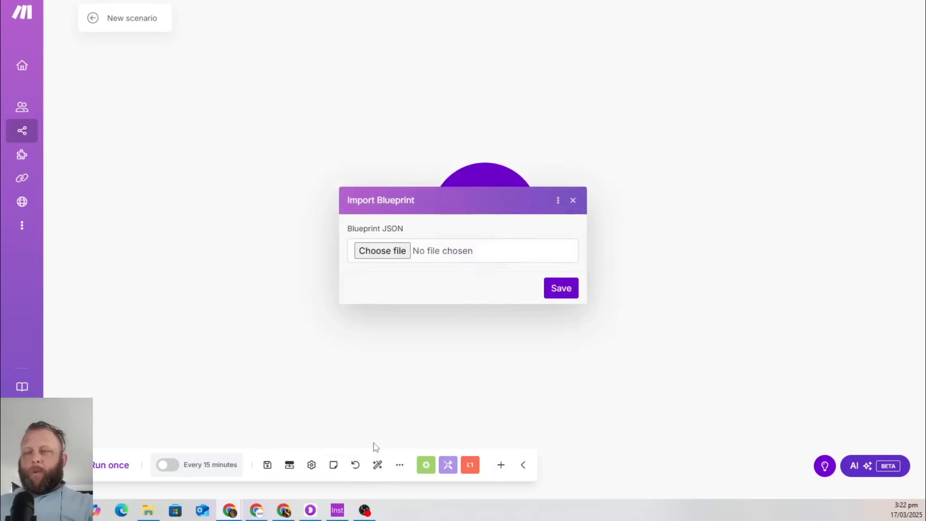
left_click(388, 252)
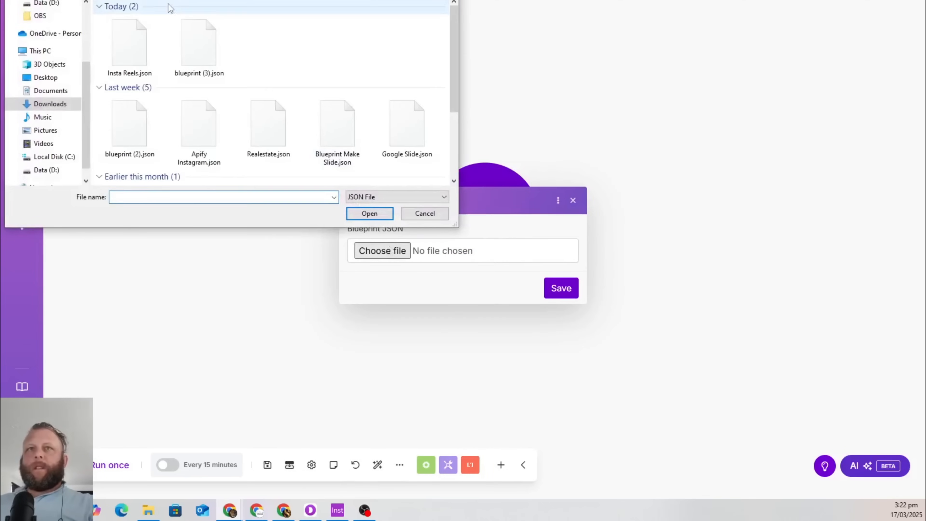
double_click(133, 45)
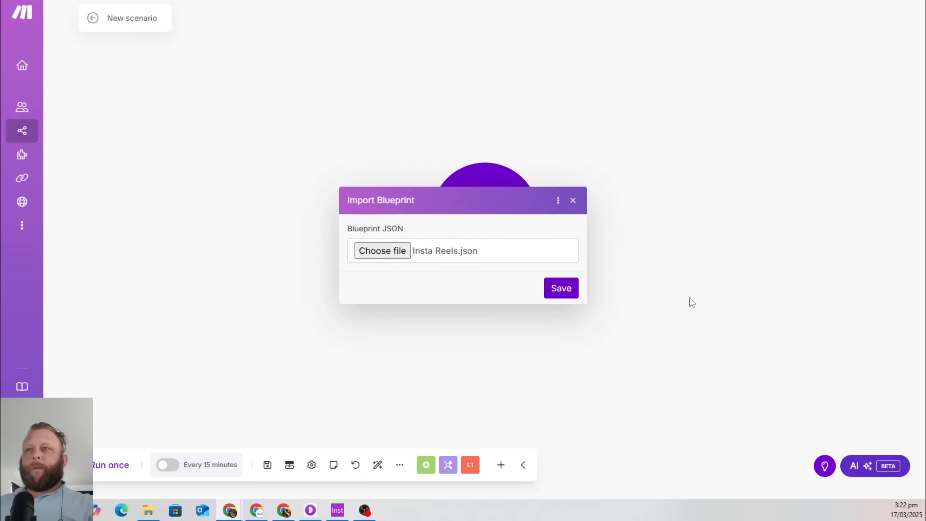
left_click(562, 288)
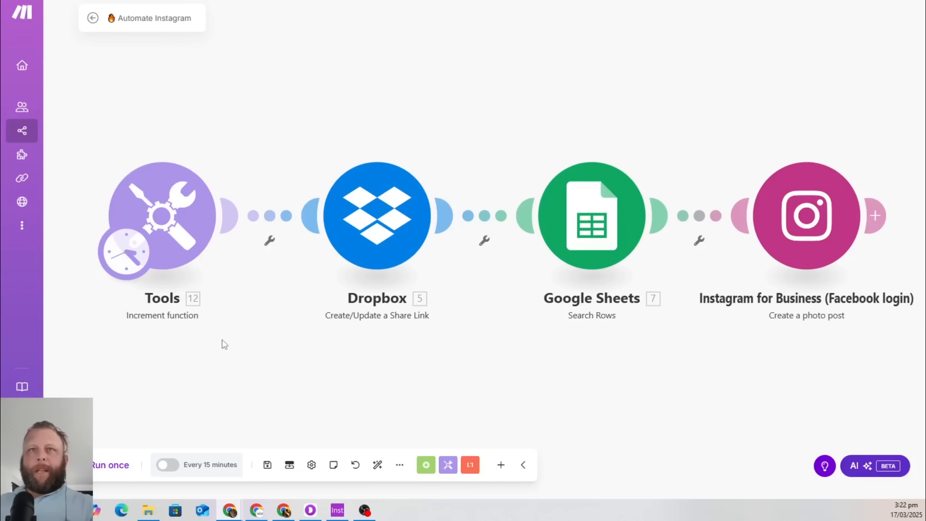
left_click(163, 222)
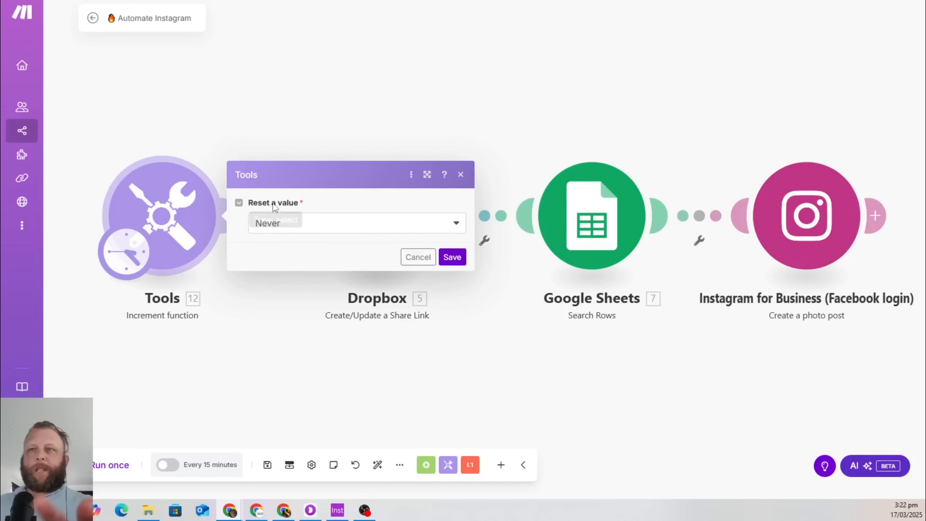
left_click(455, 226)
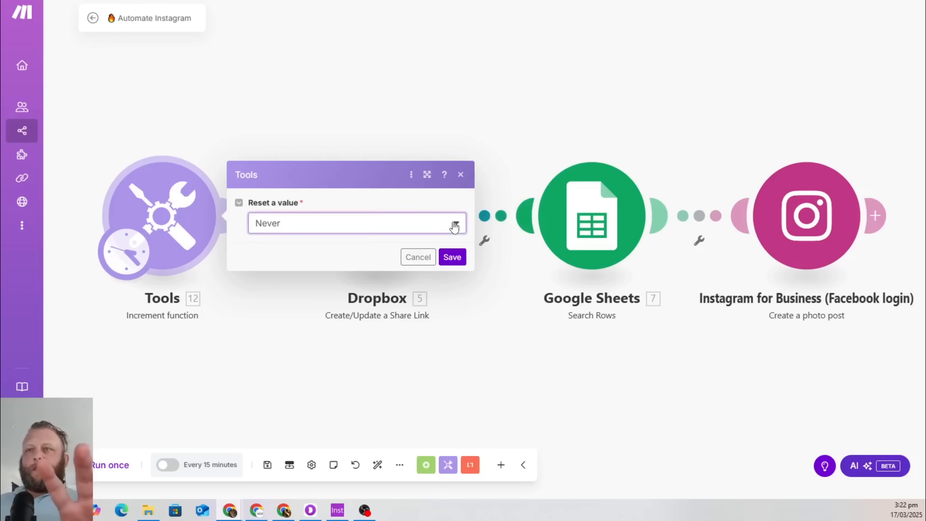
left_click(286, 177)
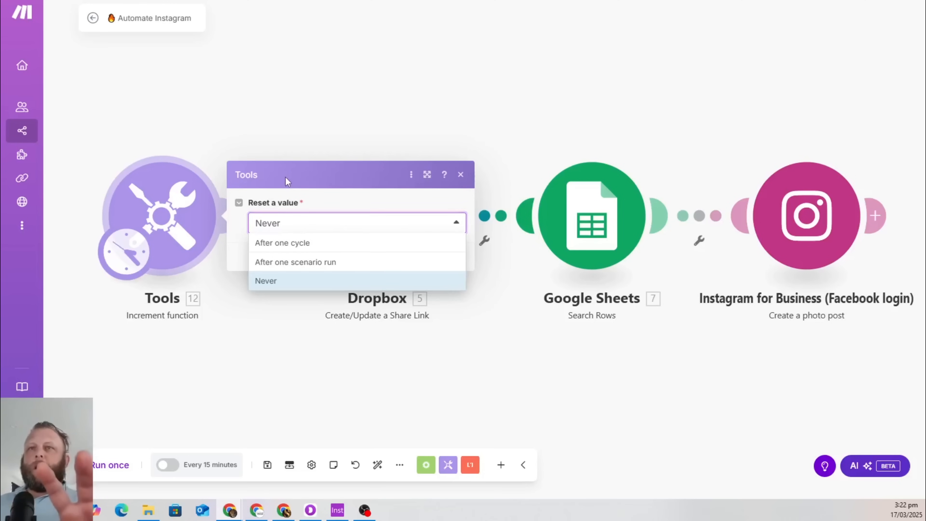
left_click(313, 81)
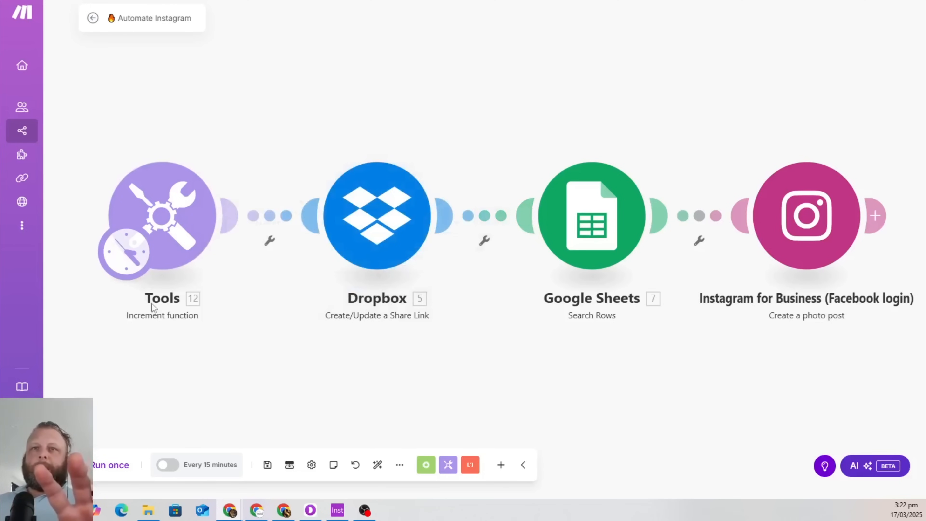
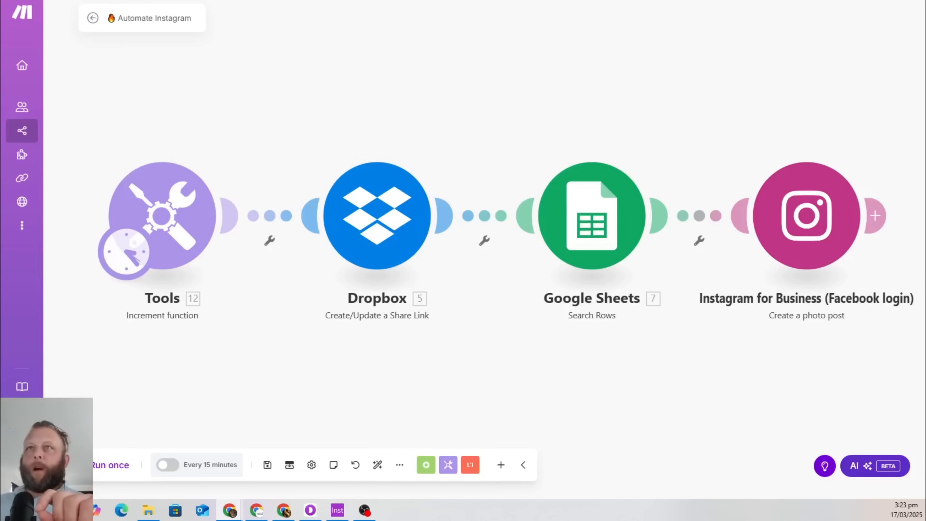
Point out the Instagrams Quotes sheet's index in A2, title in B4 and caption in D4
key("ctrl+Tab")
scroll(269, 232, "up", 20)
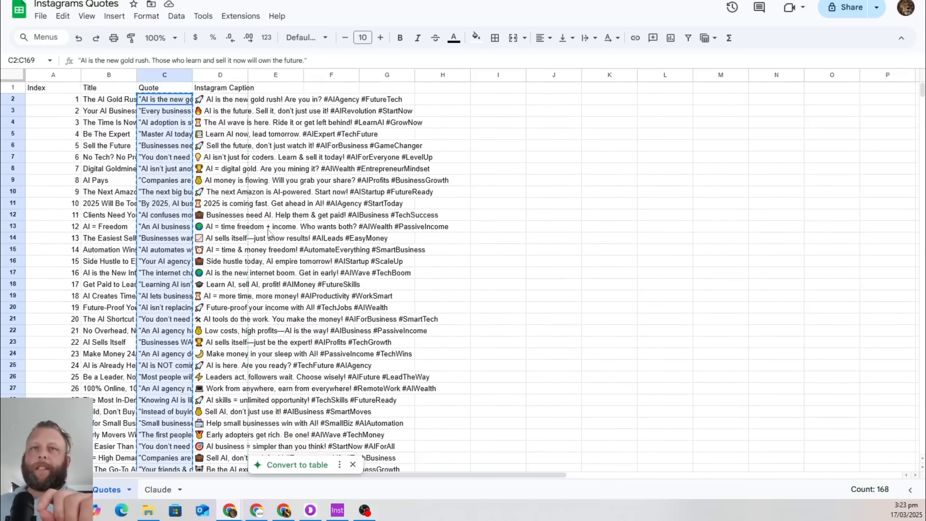
left_click(68, 102)
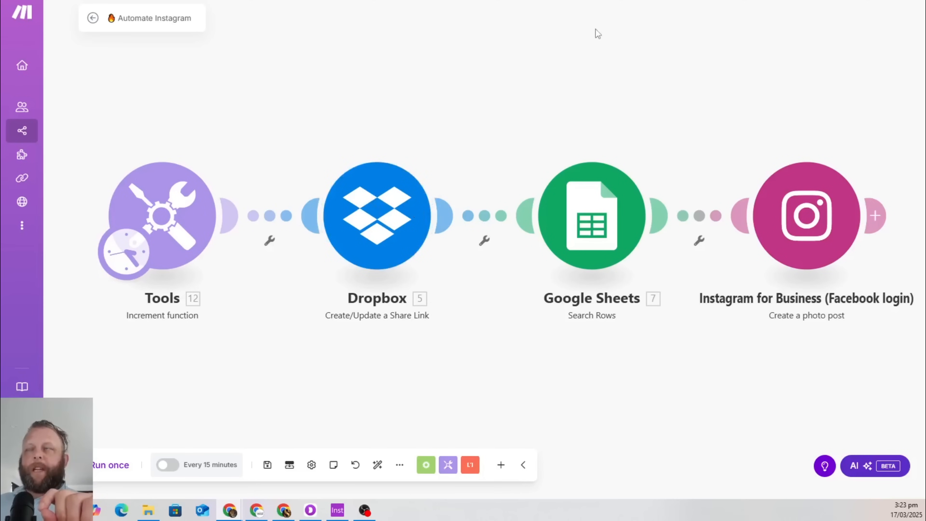
key("ctrl+Tab")
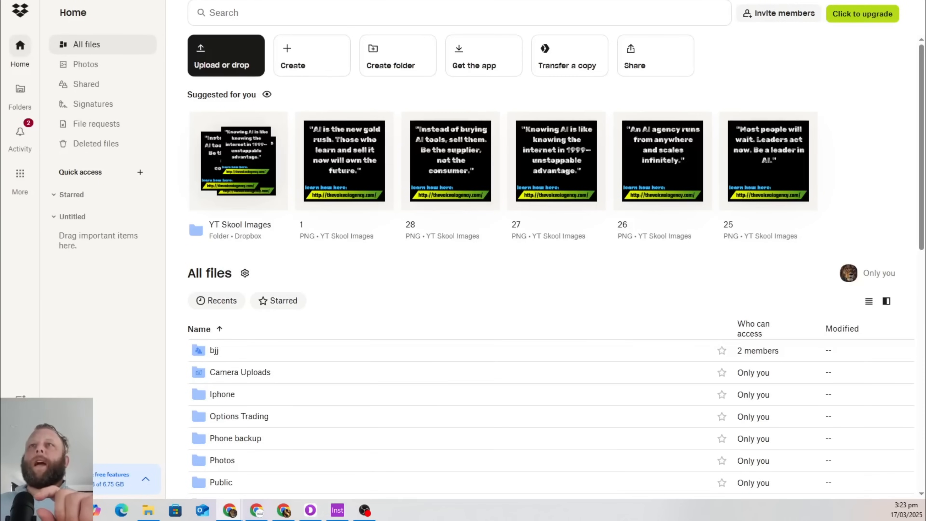
key("ctrl+Tab")
key("ctrl+Tab")
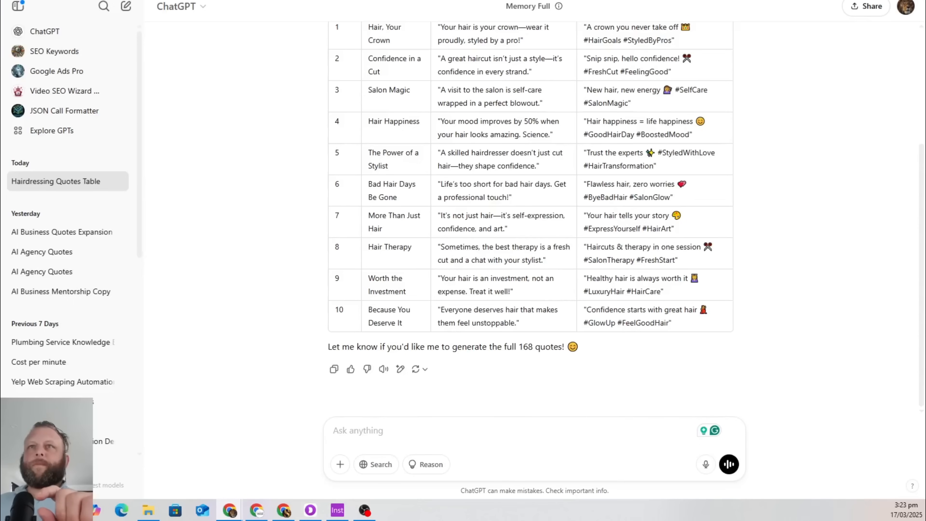
key("ctrl+Tab")
key("ctrl+shift+Tab")
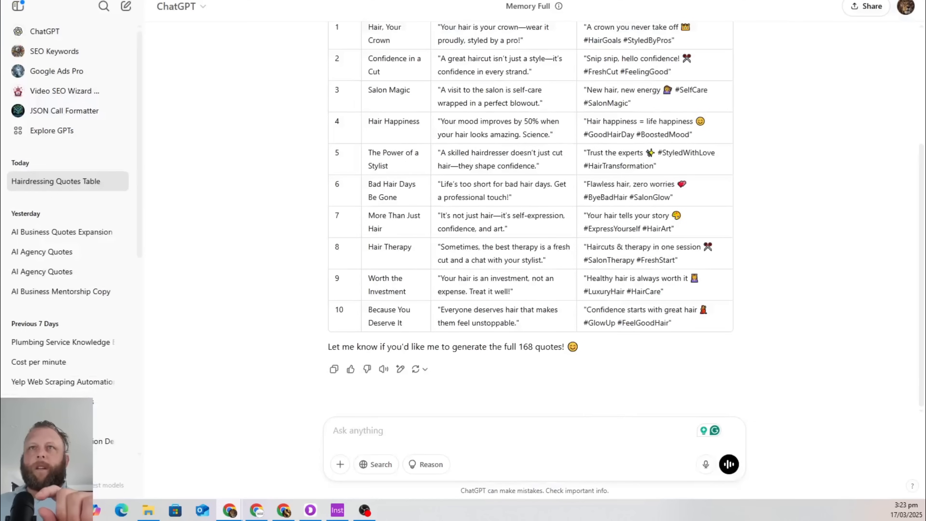
key("ctrl+Tab")
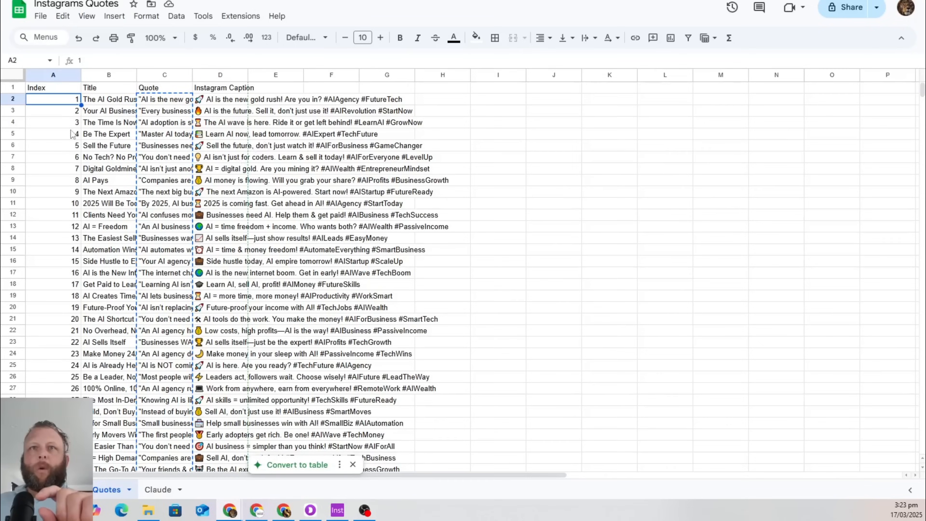
left_click(94, 125)
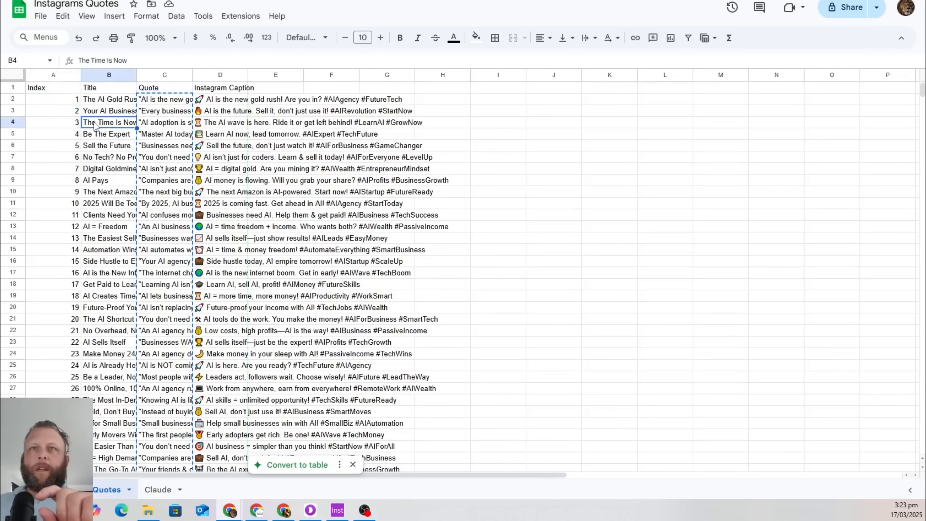
left_click(208, 123)
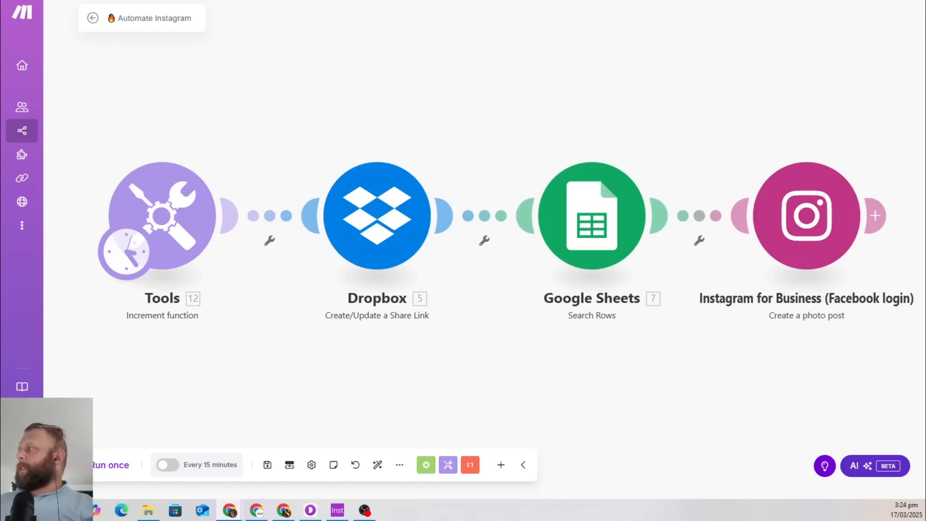
Review the Dropbox share-link module's settings in the Make scenario
left_click(368, 215)
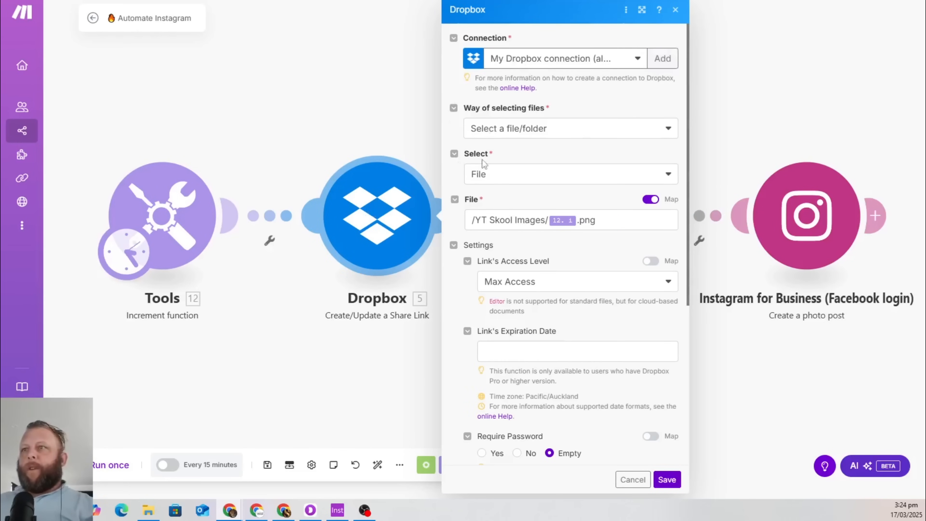
mouse_move(564, 223)
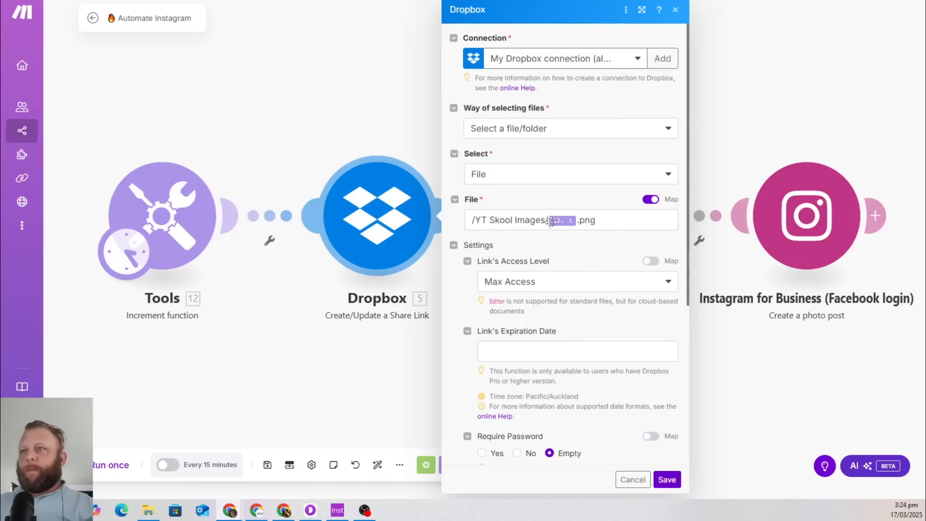
scroll(557, 361, "down", 3)
scroll(558, 361, "up", 3)
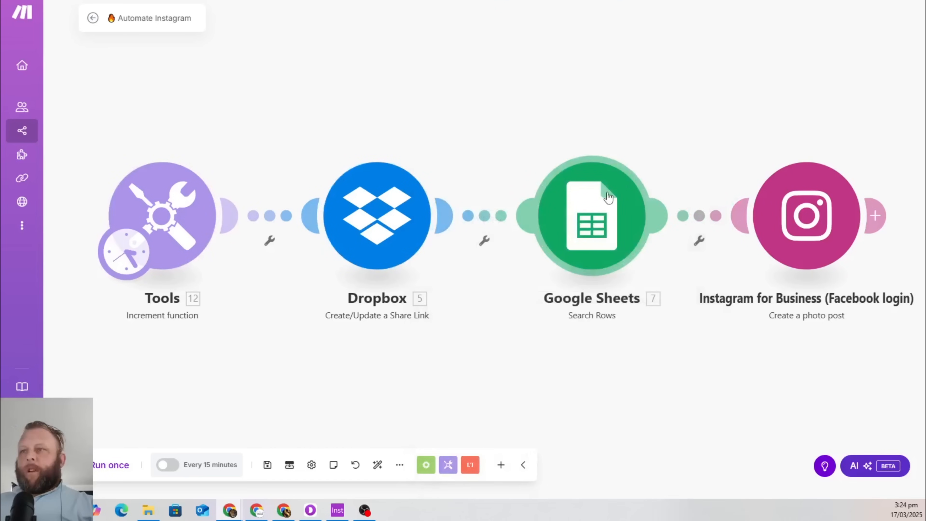
Review the Google Sheets search rows settings against the Instagrams Quotes spreadsheet
left_click(608, 199)
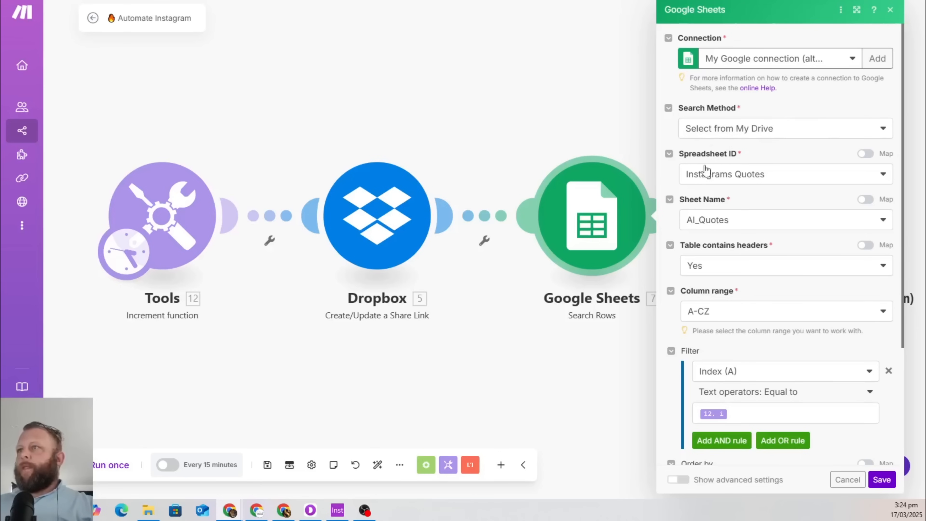
left_click(854, 177)
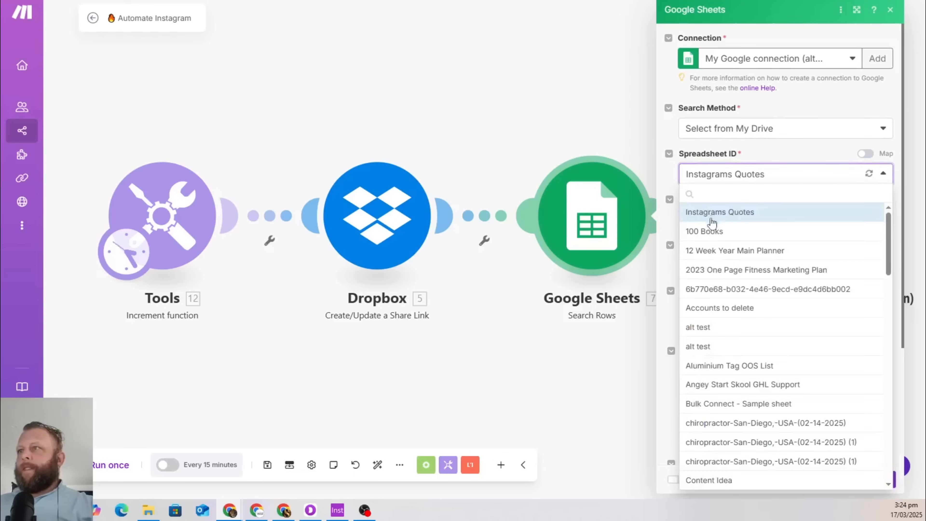
left_click(453, 105)
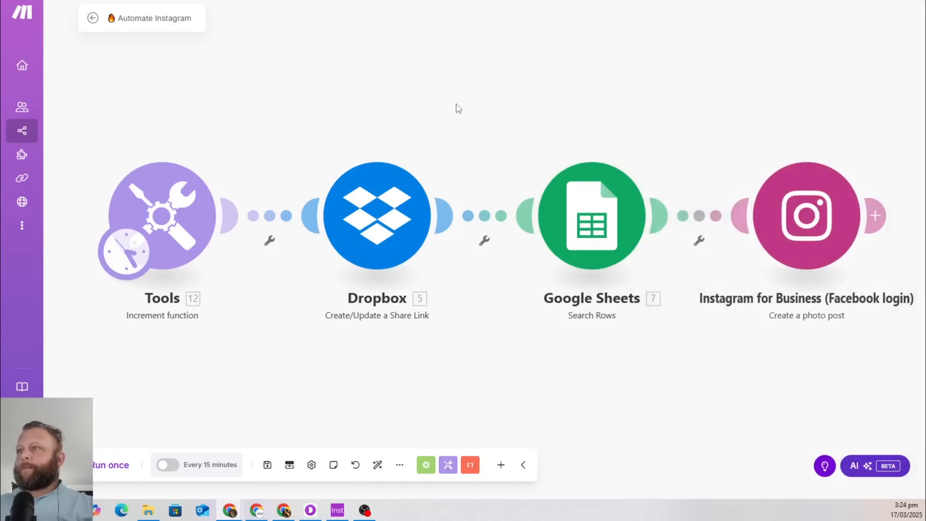
left_click(579, 230)
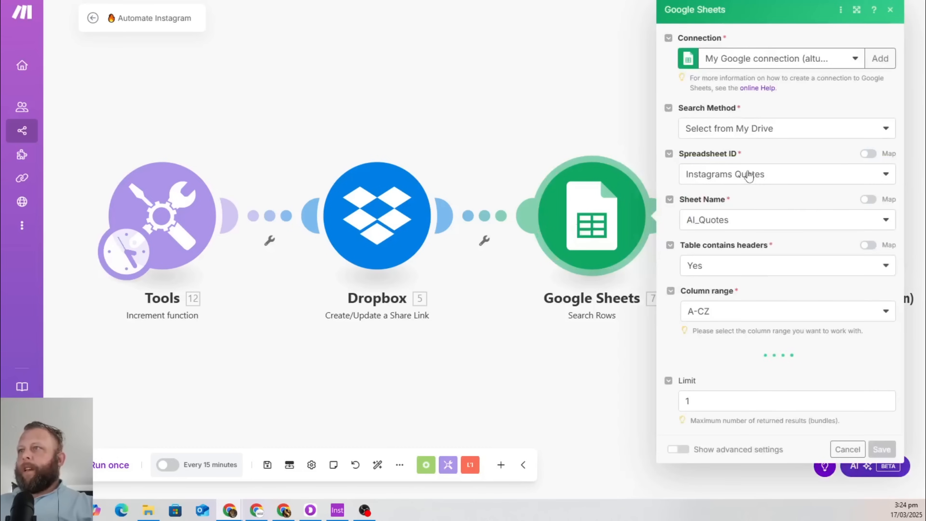
left_click(164, 1)
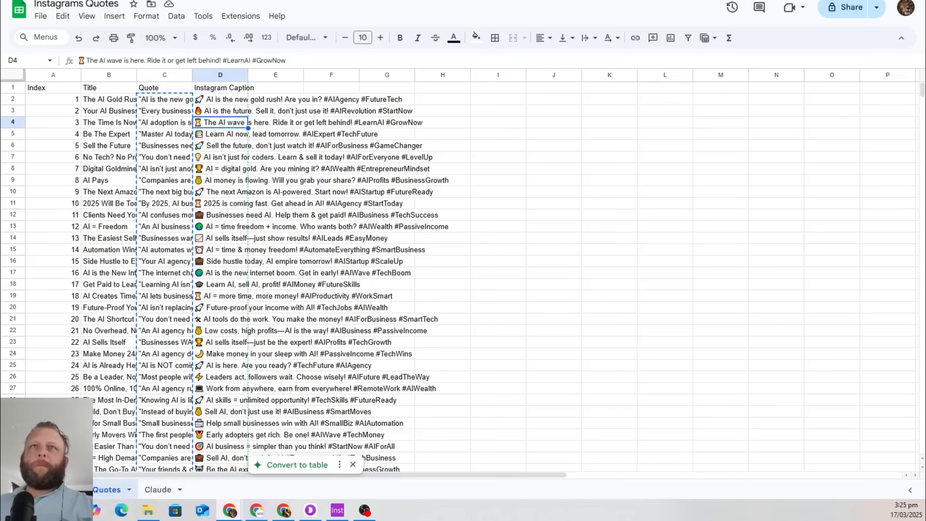
left_click(164, 1)
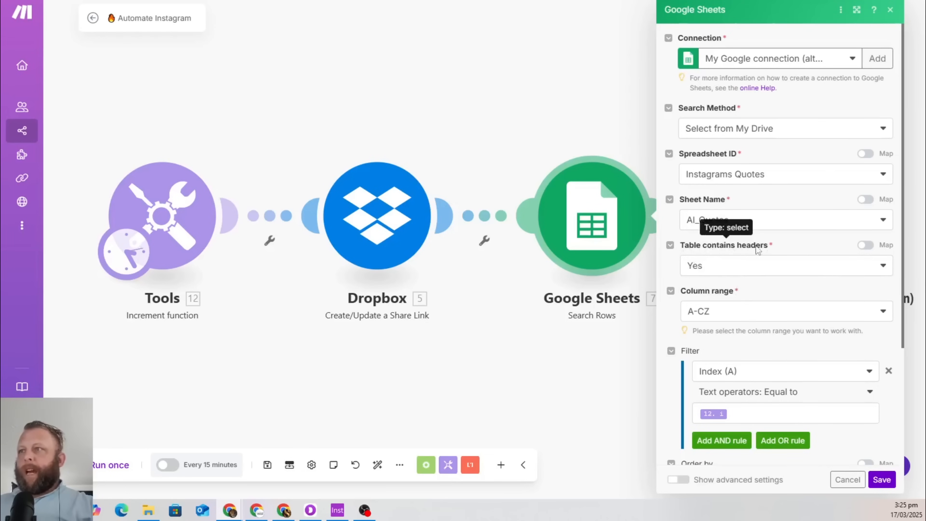
left_click(204, 1)
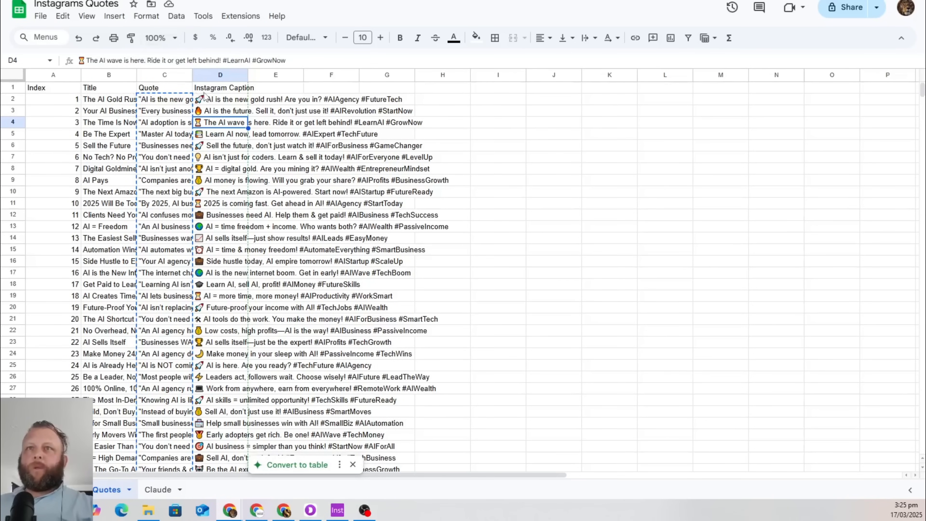
left_click(139, 0)
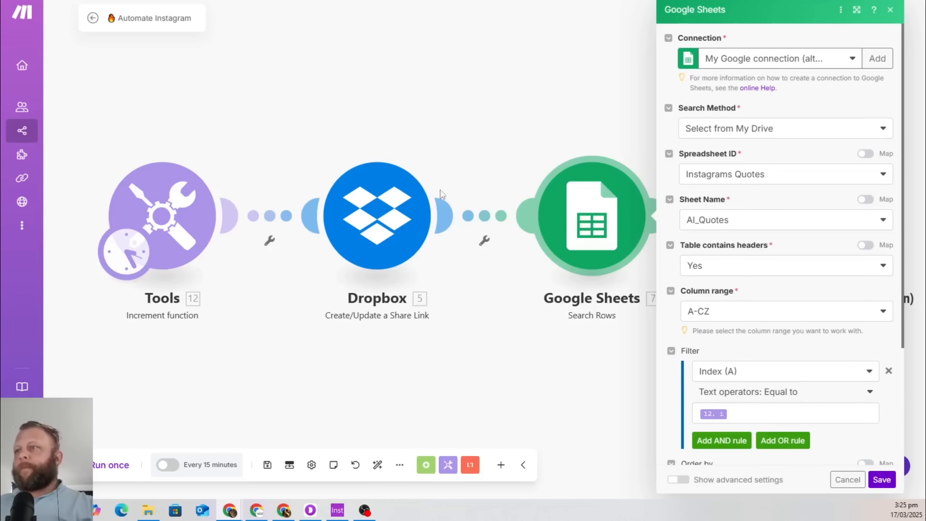
scroll(817, 219, "down", 4)
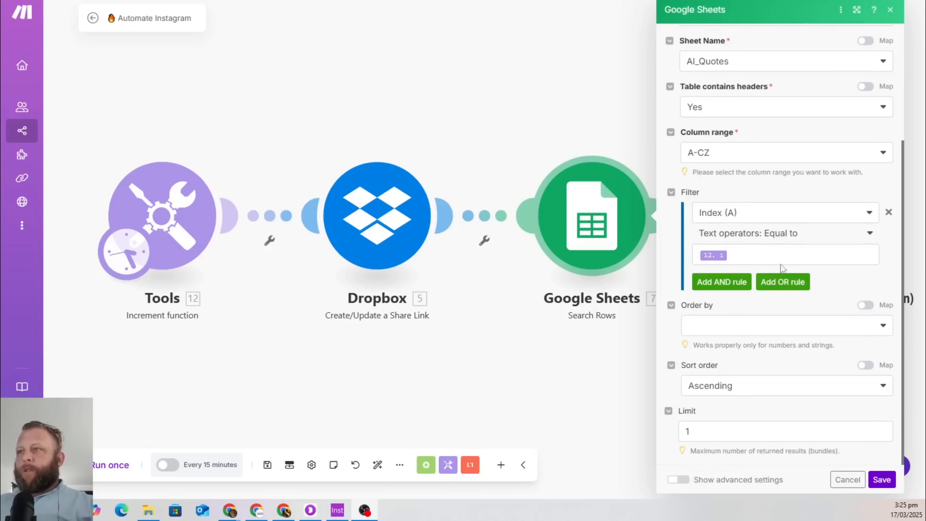
left_click(190, 1)
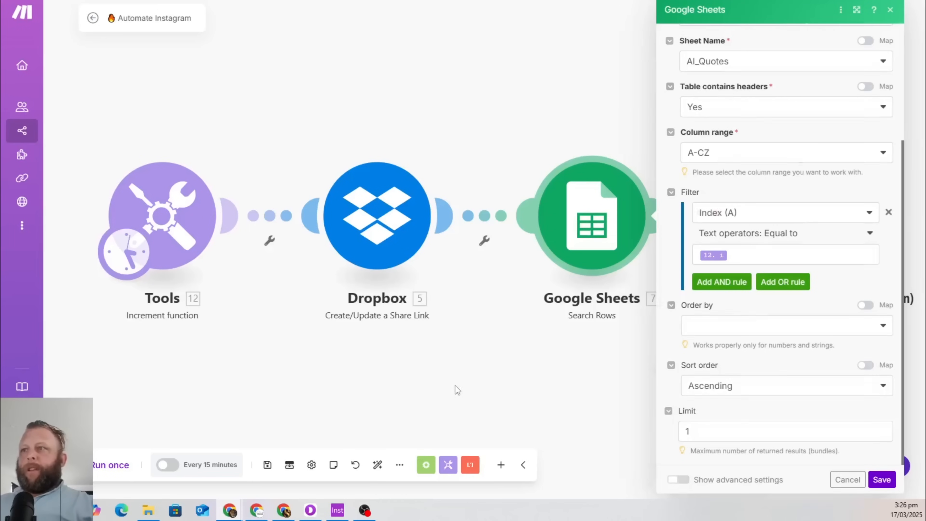
left_click(457, 389)
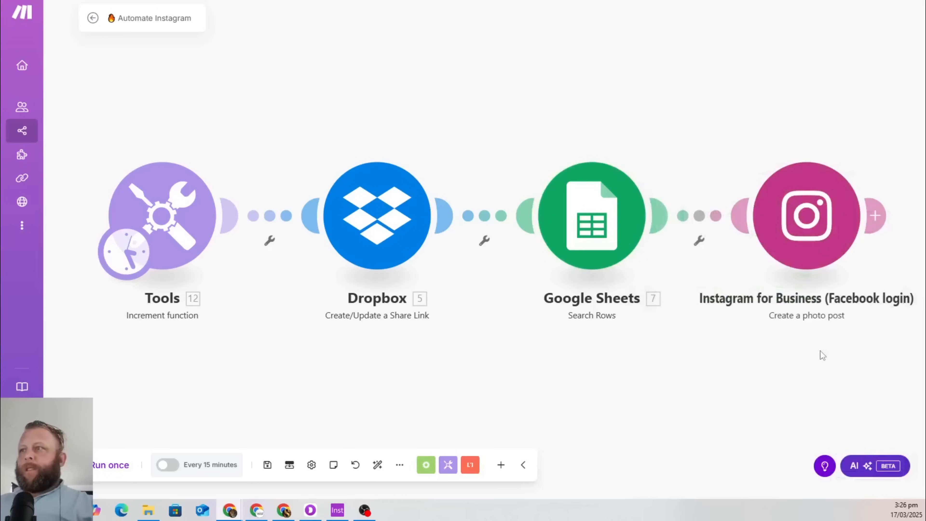
Check the Instagram photo post settings without changes and drag the module aside
left_click(808, 237)
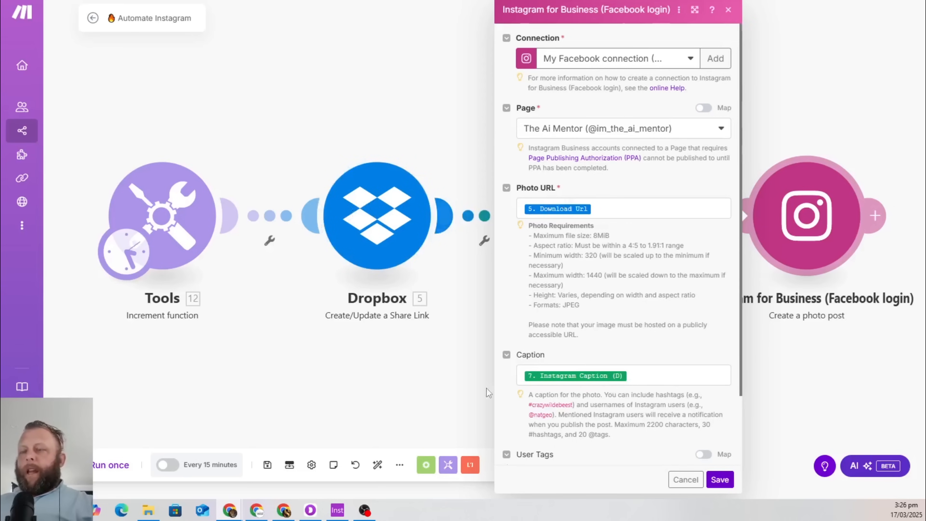
left_click(686, 480)
left_click_drag(805, 256, 774, 177)
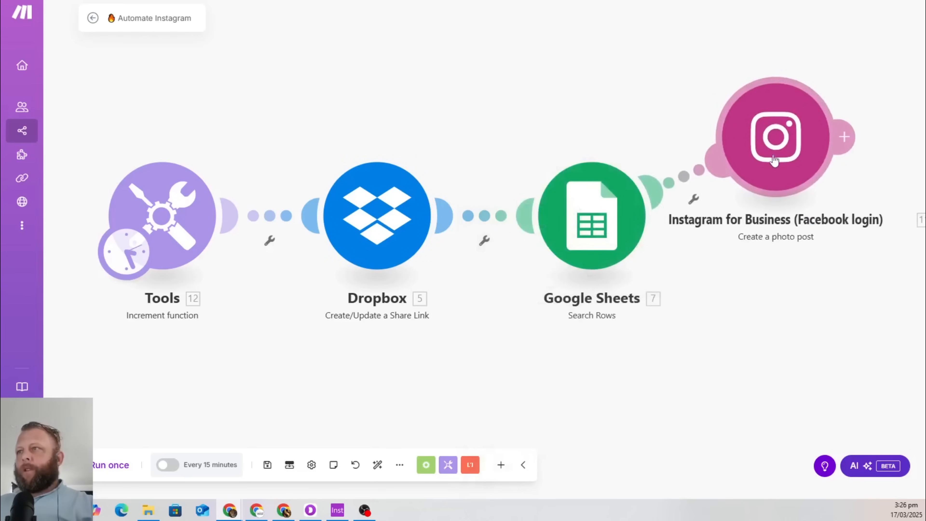
right_click(777, 145)
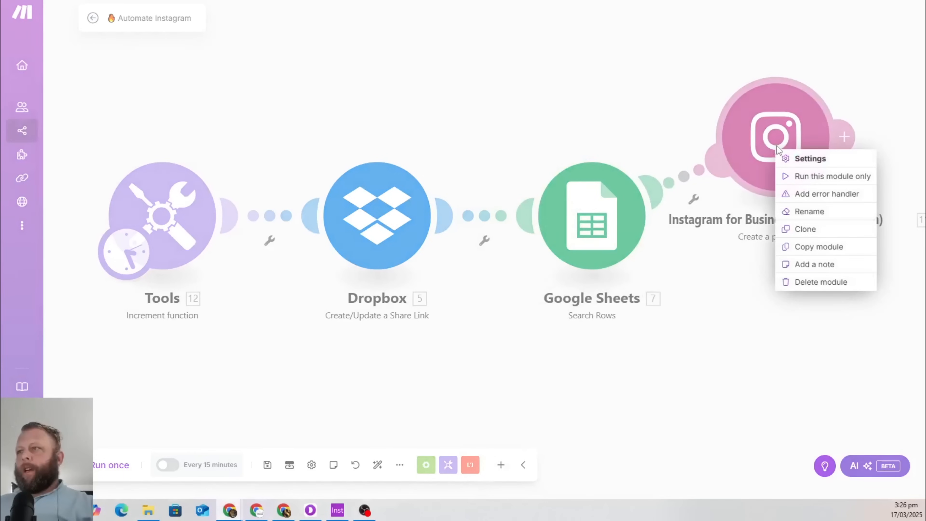
left_click(660, 90)
left_click_drag(783, 129, 834, 206)
Unlink the Instagram photo post module from Google Sheets and bring up the canvas add-module options
left_click(706, 240)
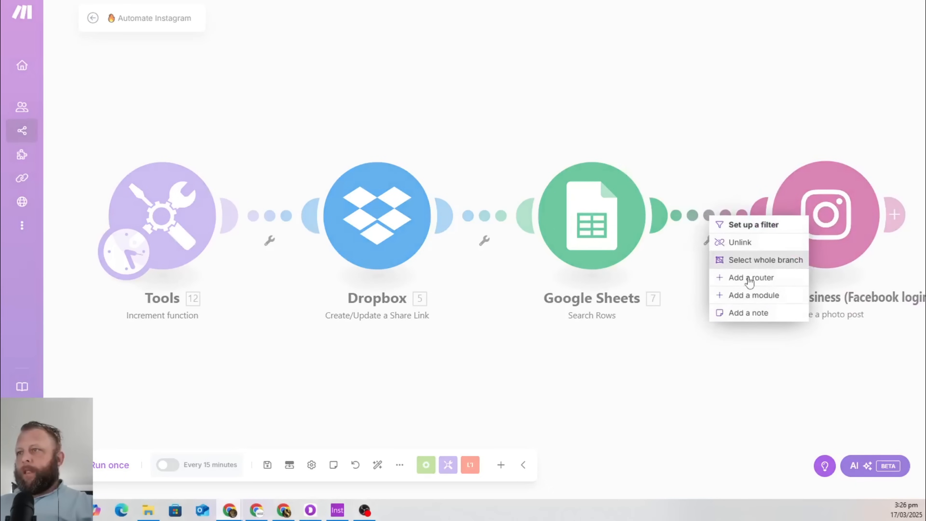
left_click(760, 243)
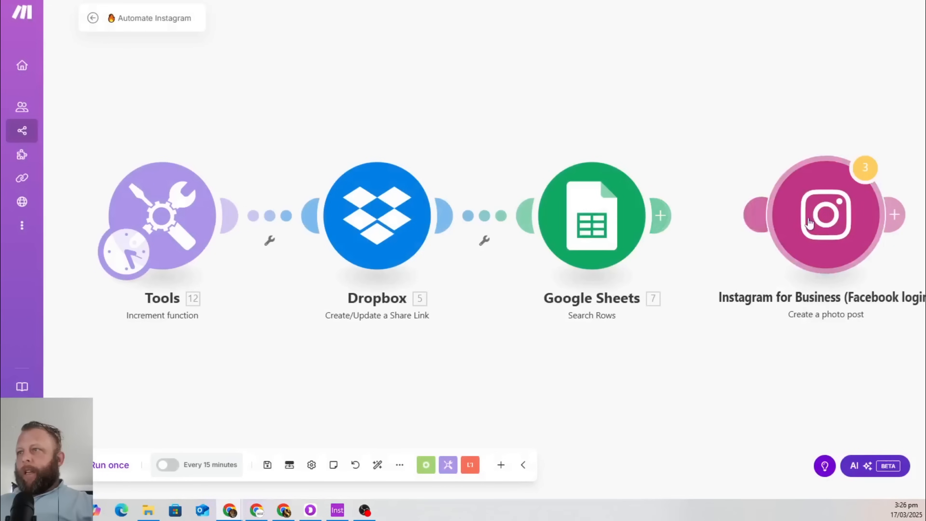
left_click_drag(809, 223, 820, 77)
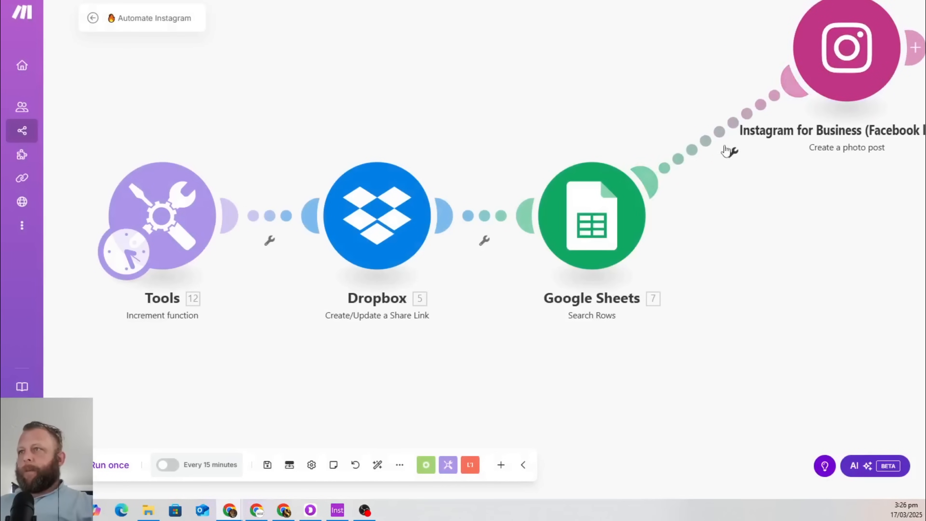
left_click(726, 149)
left_click(764, 162)
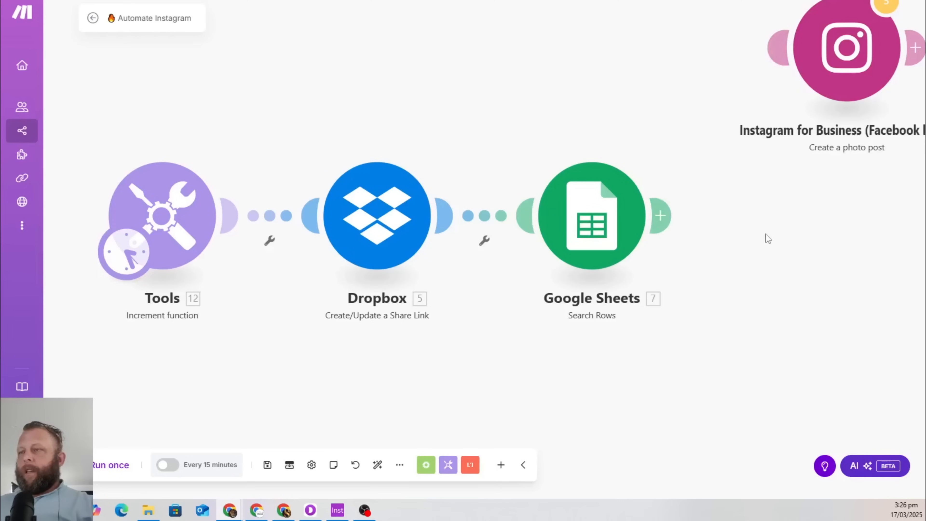
right_click(768, 239)
Add an Instagram for Business Create a reel post module after Google Sheets
left_click(813, 246)
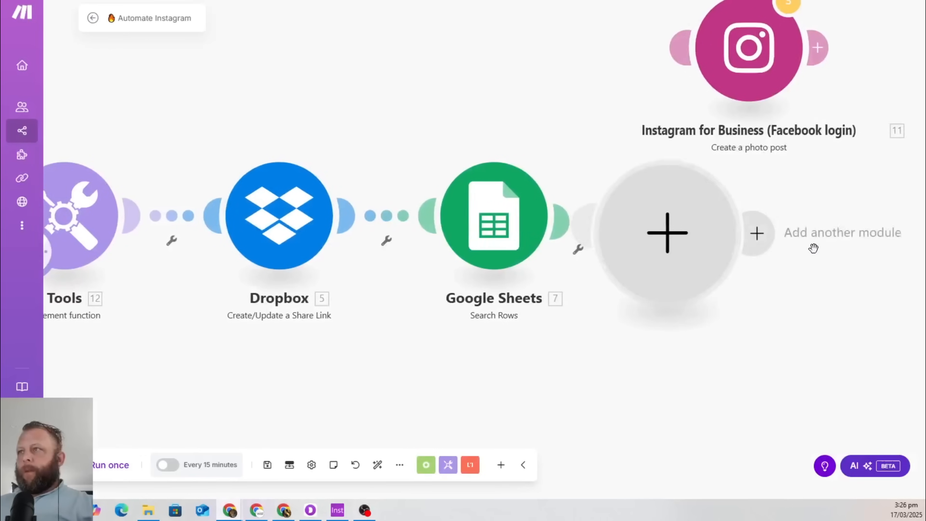
type("Ins")
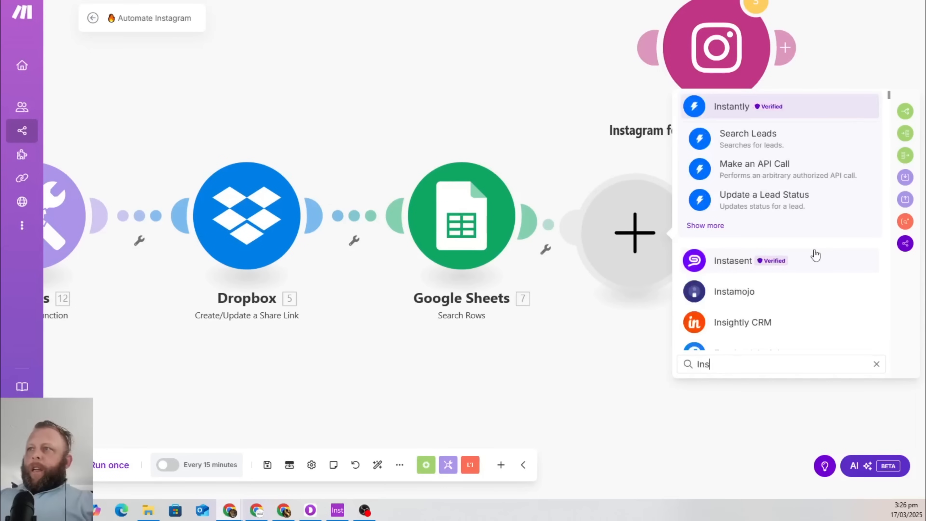
type("tagra")
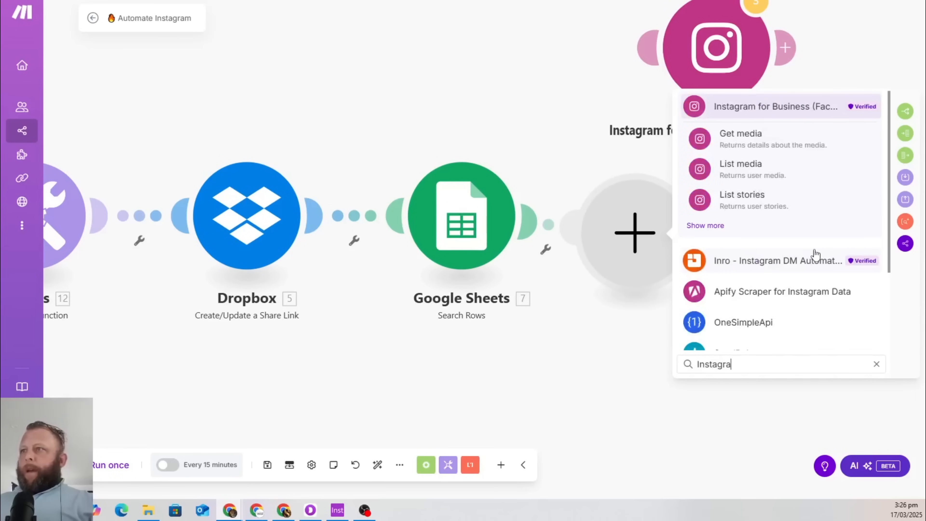
left_click(712, 227)
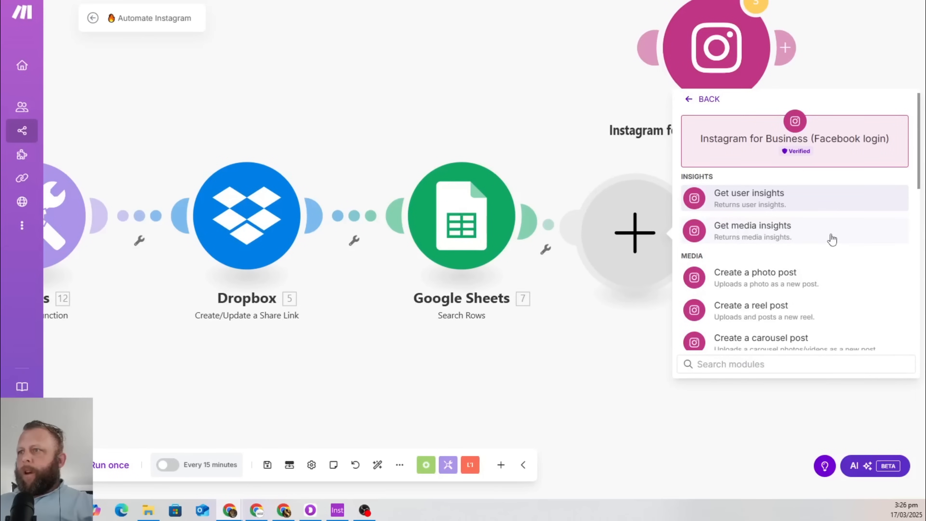
left_click(733, 311)
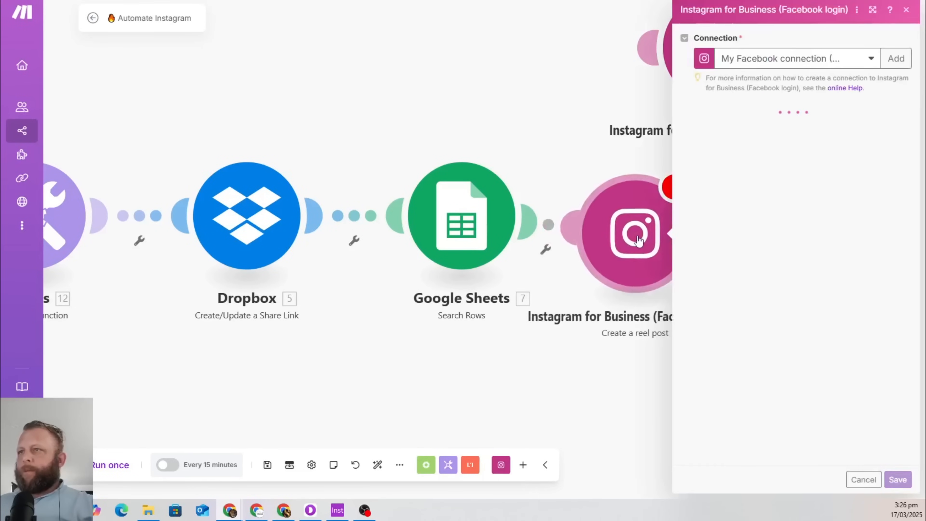
left_click_drag(692, 242, 715, 233)
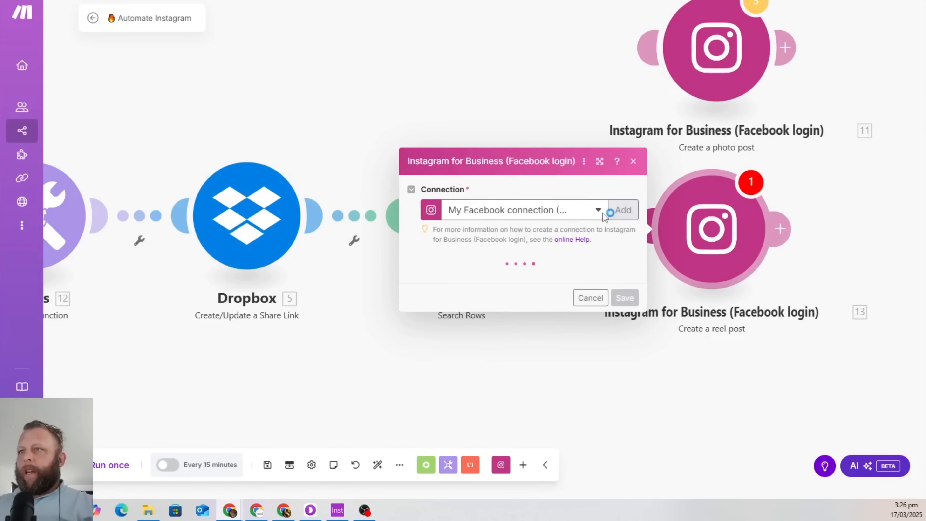
left_click(598, 219)
left_click(761, 430)
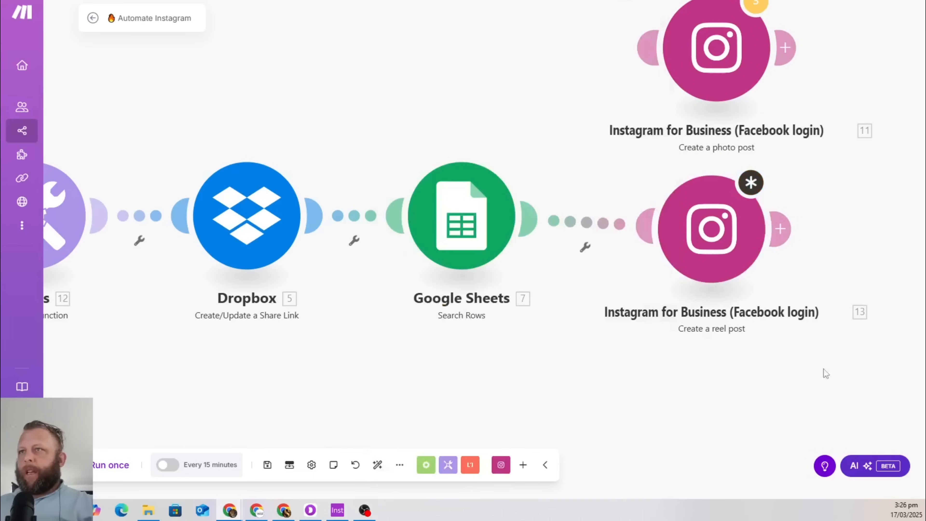
left_click_drag(714, 232, 711, 217)
left_click(711, 217)
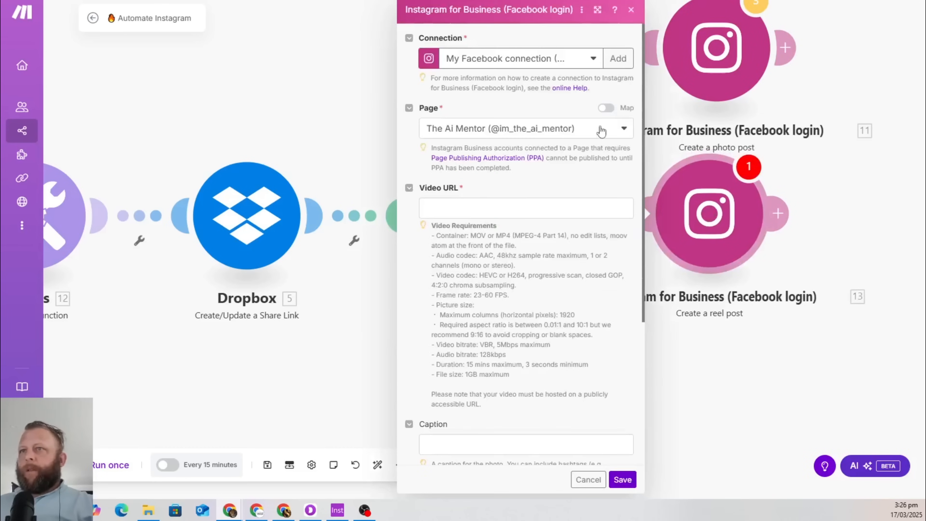
Try mapping Quote (C) as the reel caption, cancel, and link the photo-post module after it
left_click(529, 209)
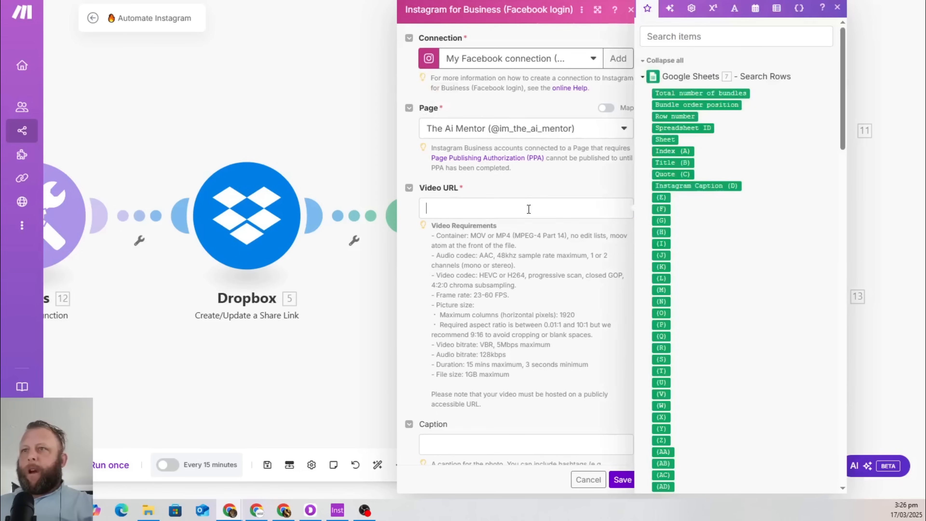
left_click(533, 308)
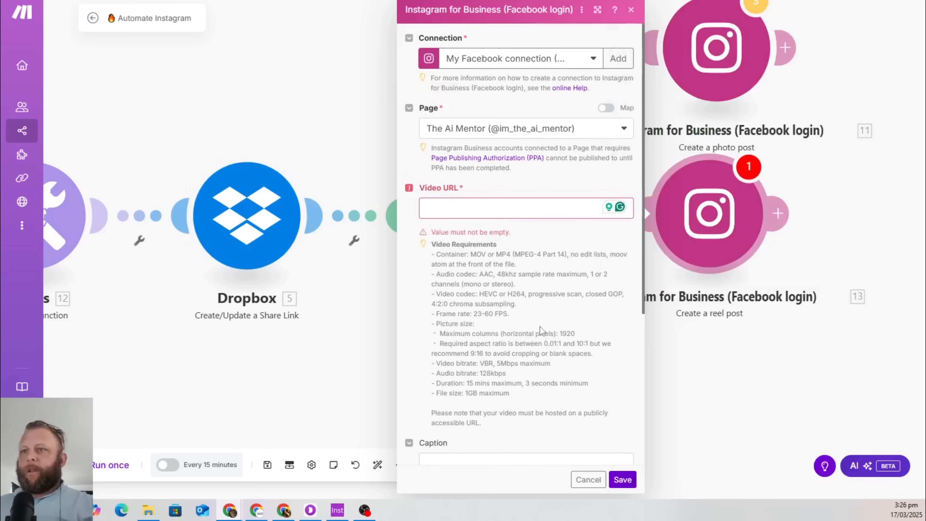
scroll(539, 328, "down", 5)
left_click(493, 250)
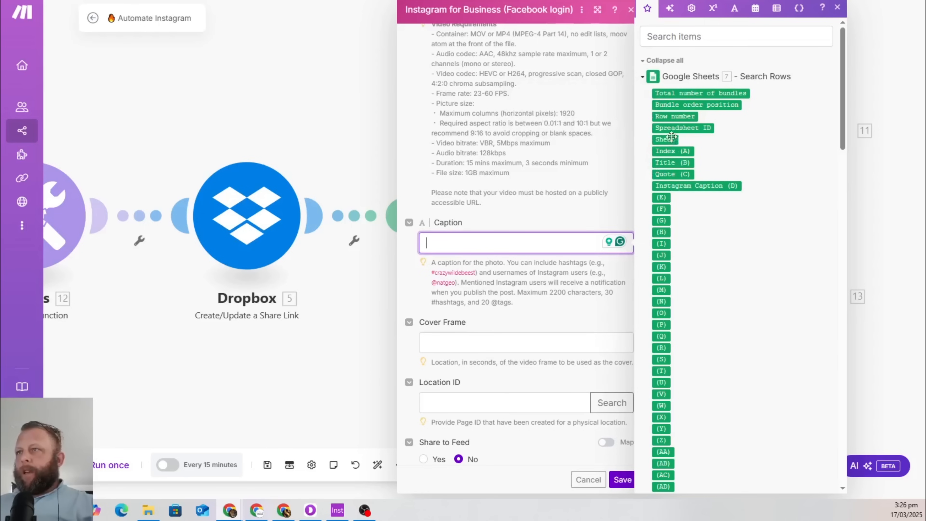
left_click(673, 176)
left_click(545, 203)
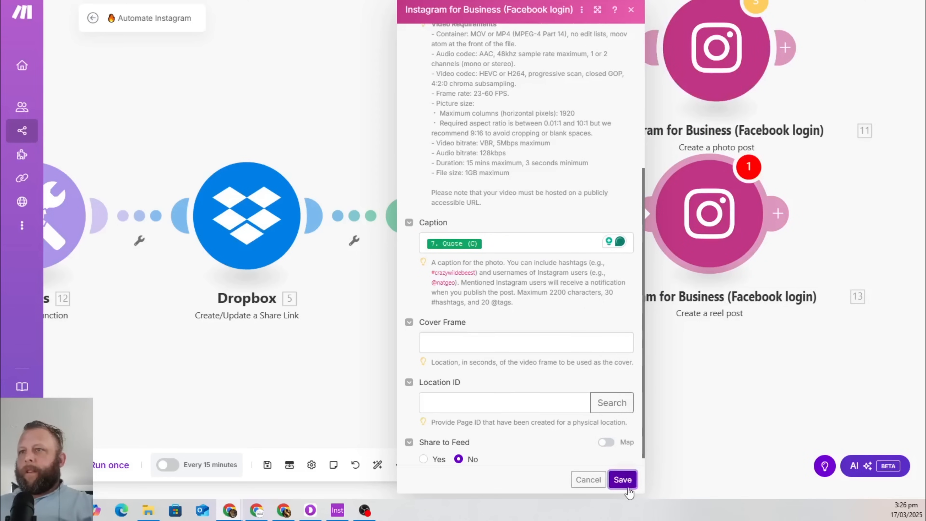
scroll(627, 475, "down", 1)
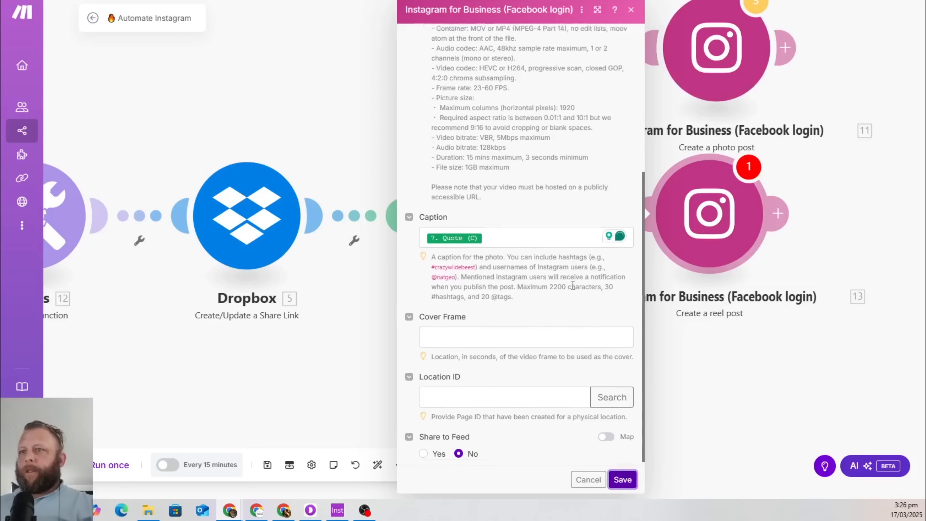
left_click(624, 480)
left_click(514, 213)
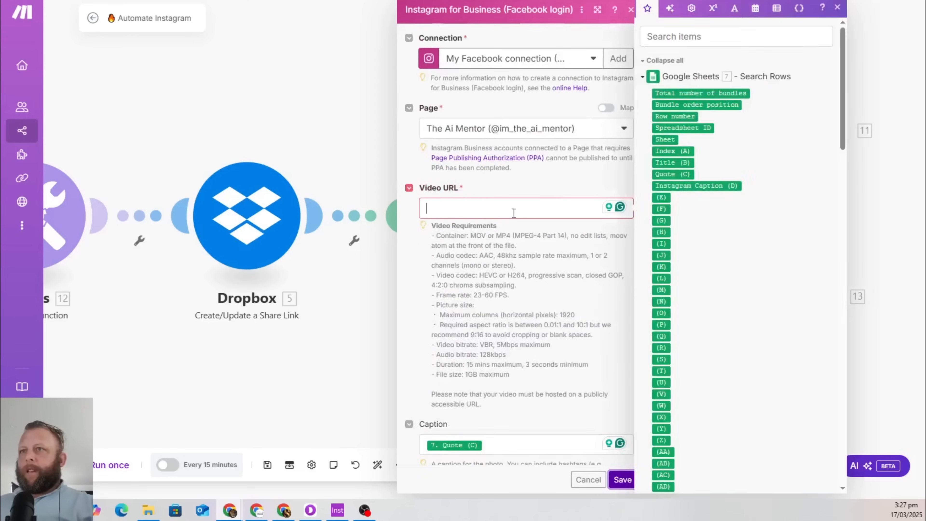
type("/")
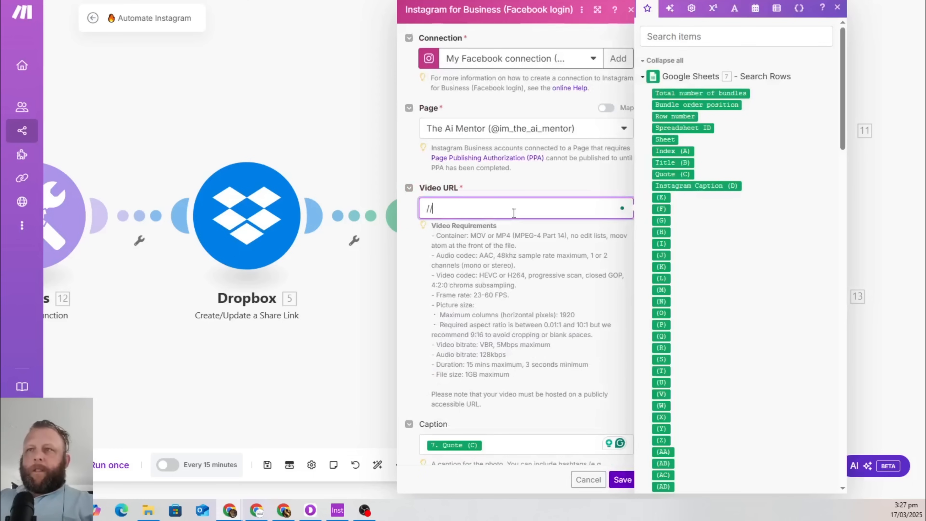
left_click(588, 480)
left_click(686, 37)
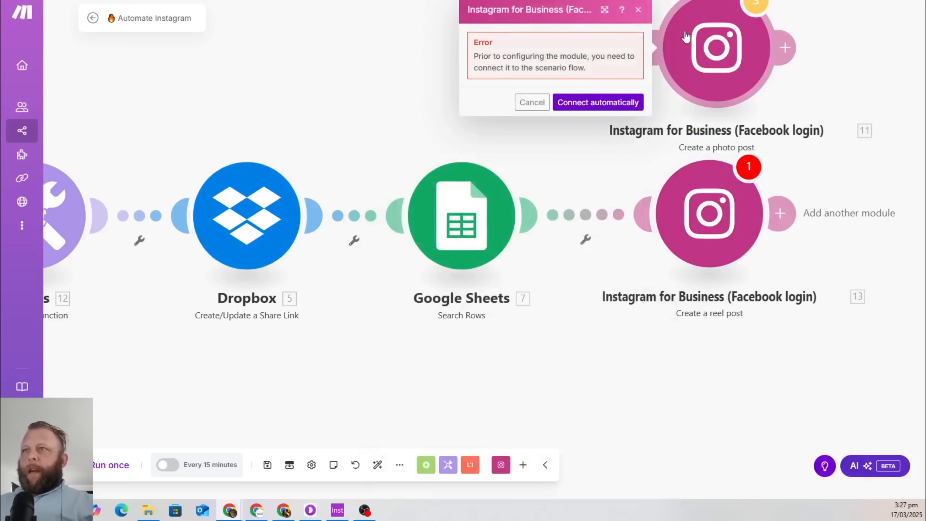
left_click_drag(731, 37, 868, 106)
Dismiss the connection error and move the file explorer aside to show the numbered .mp4 clips
left_click(841, 127)
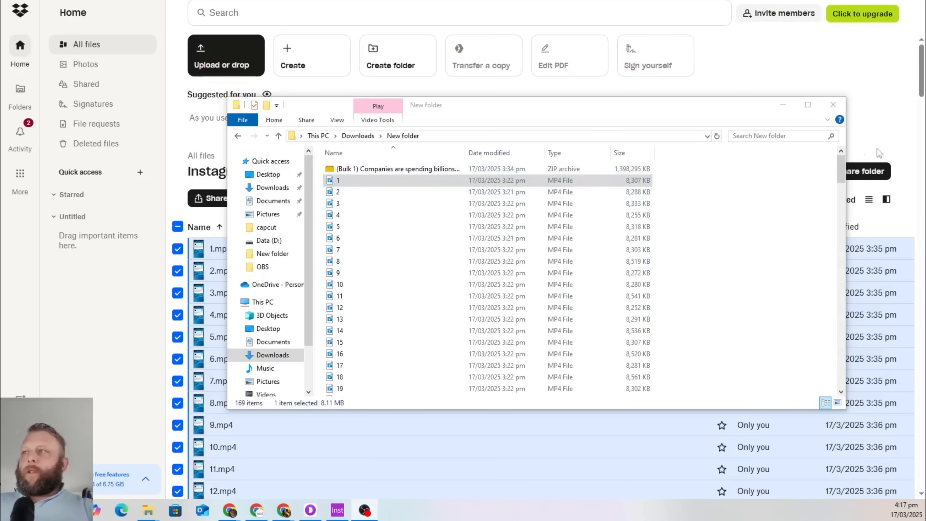
mouse_move(842, 168)
left_mouse_down()
mouse_move(851, 396)
mouse_move(842, 165)
left_mouse_up()
left_click_drag(583, 112, 925, 71)
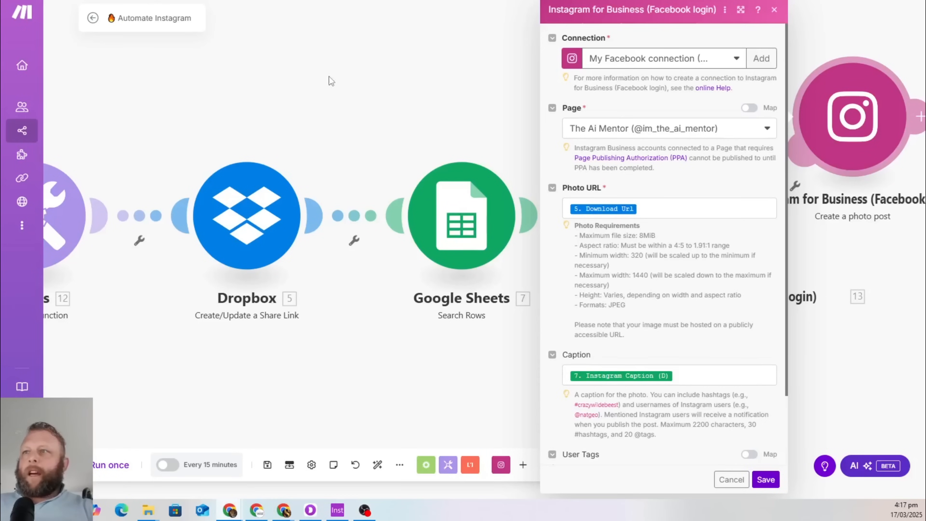
Unlink the Instagram photo-post module from the reel-post module
left_click(329, 77)
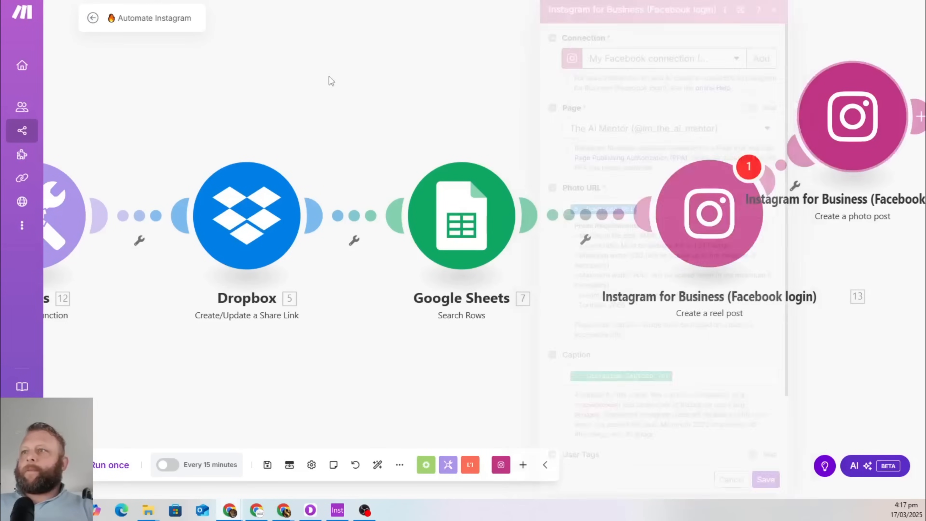
left_click_drag(285, 378, 447, 368)
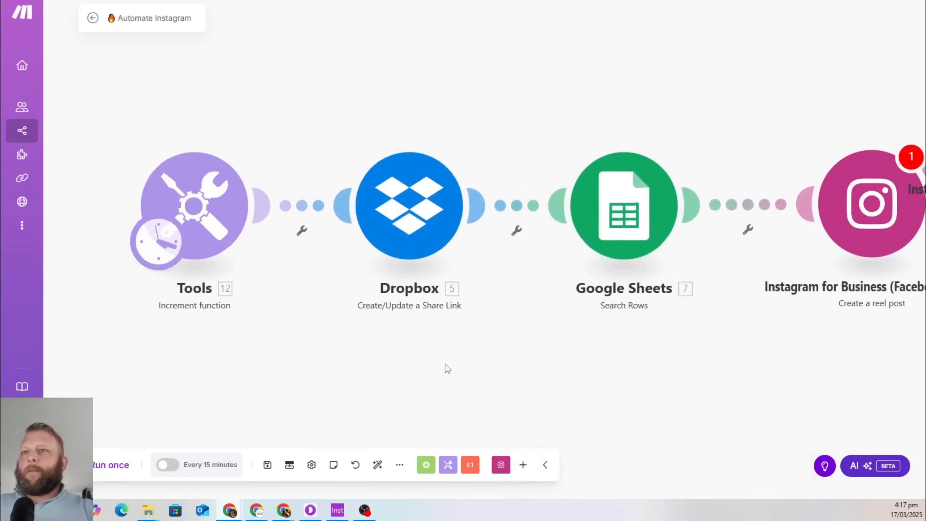
left_click_drag(563, 347, 249, 371)
left_click_drag(732, 106, 793, 81)
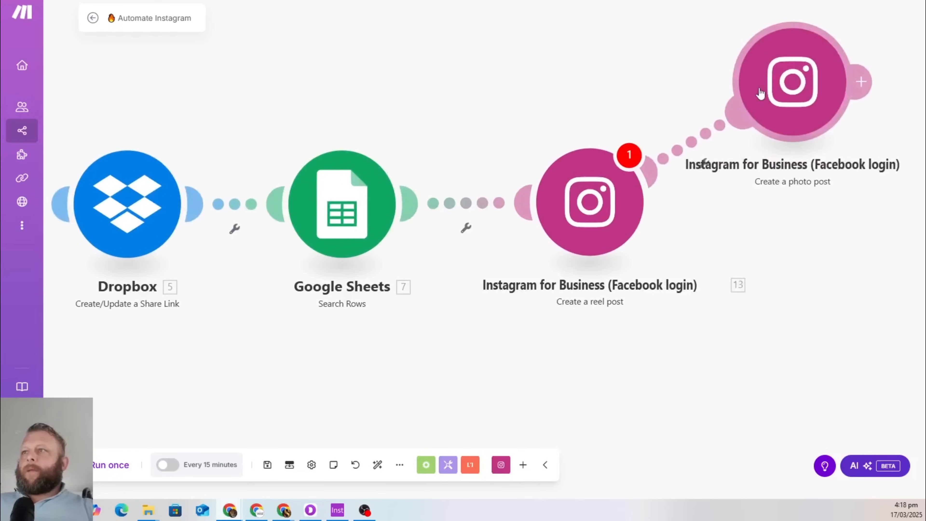
right_click(678, 153)
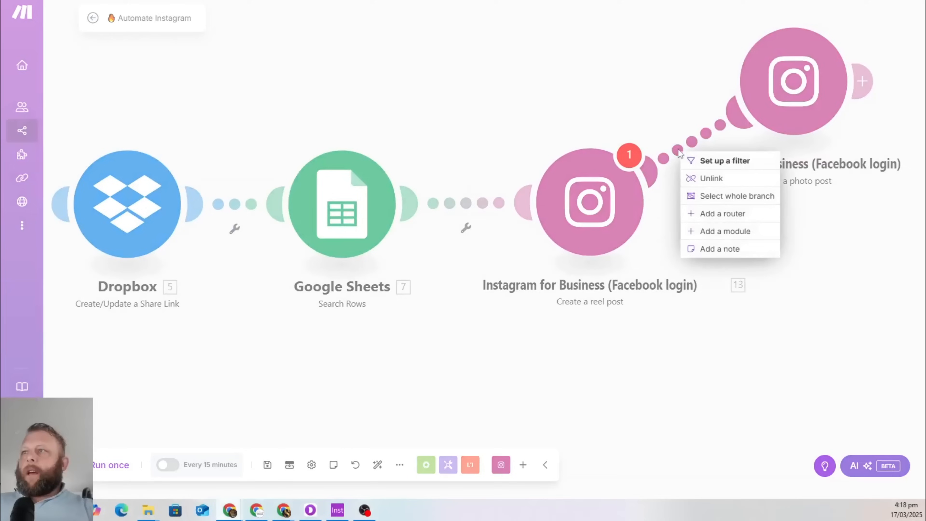
left_click(768, 180)
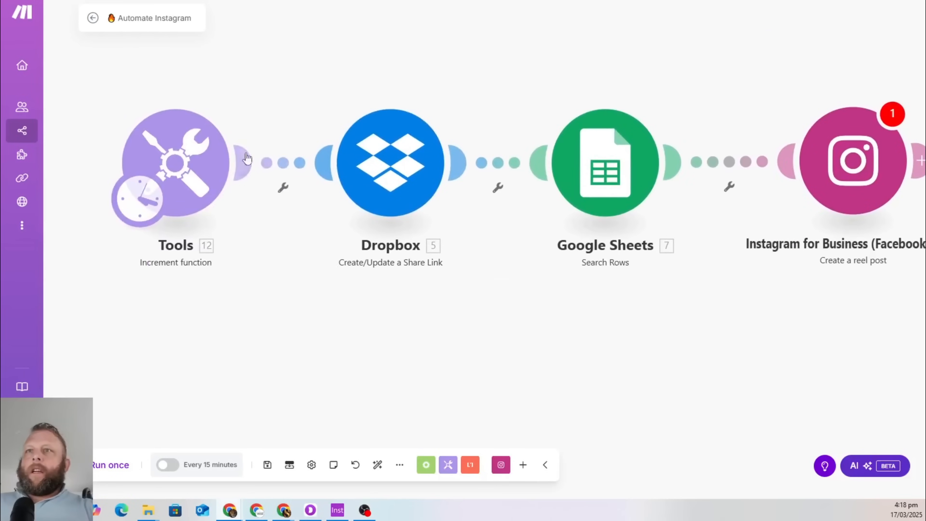
Open the Dropbox share-link settings, still using /YT Skool Images/ plus increment .png
left_click_drag(282, 77, 287, 166)
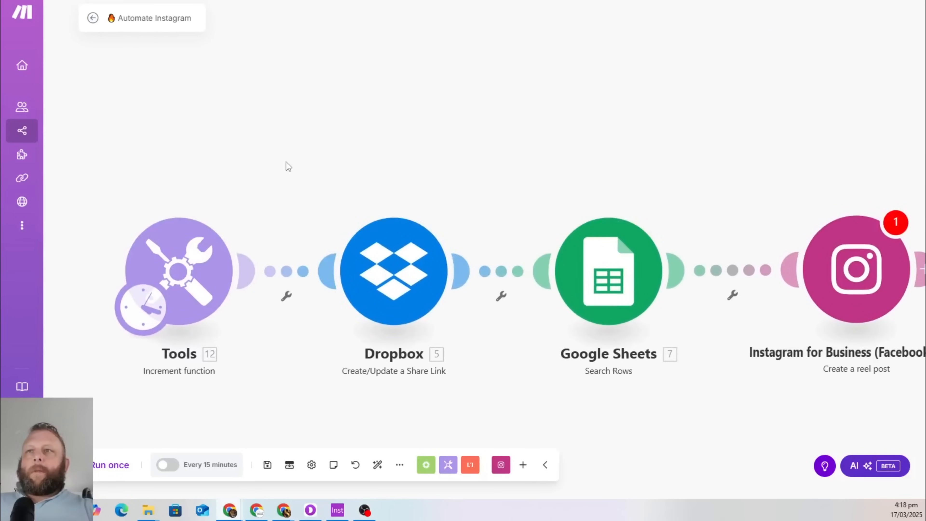
right_click(396, 262)
left_click(390, 147)
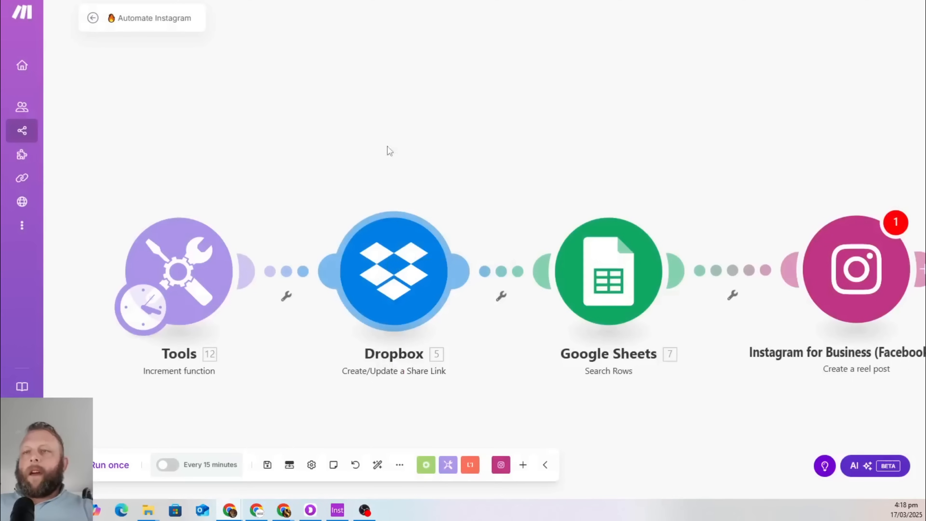
left_click(375, 282)
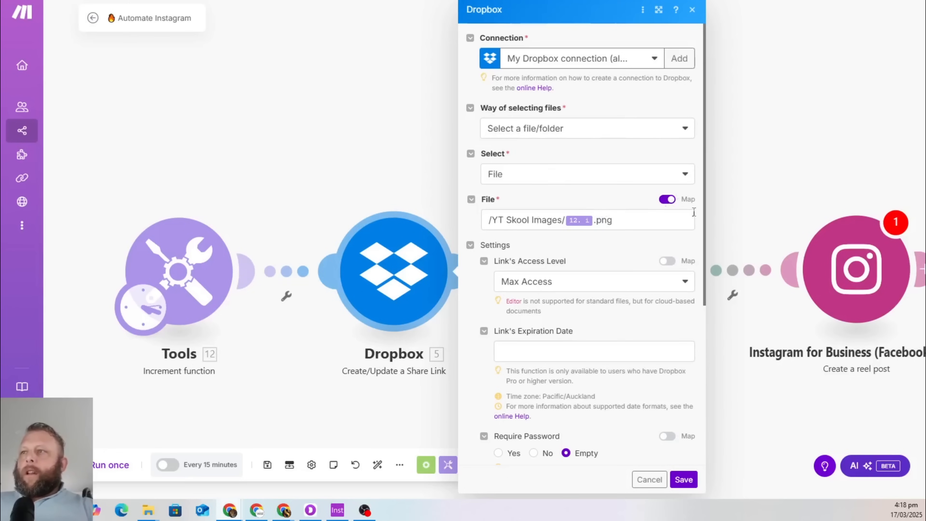
Pick Instagram Skool Videos/1.mp4 as the Dropbox file to share
left_click(671, 201)
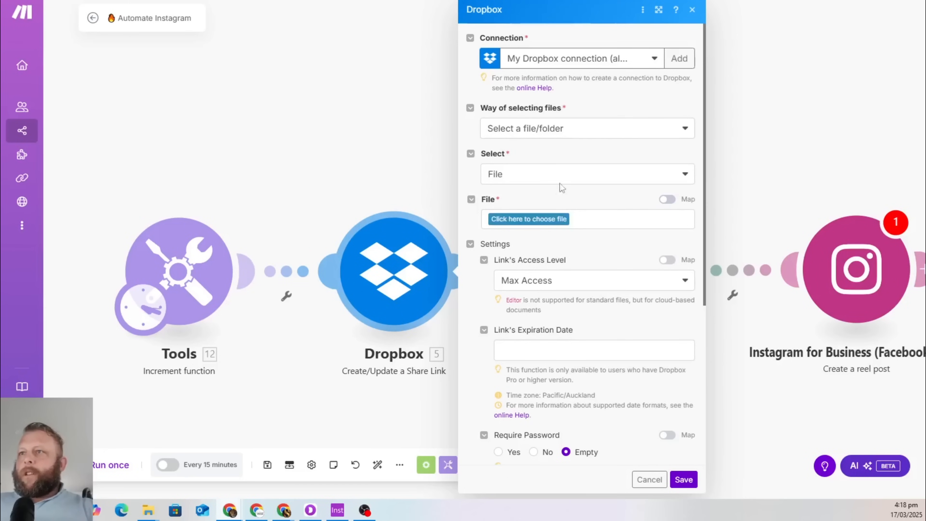
left_click(522, 220)
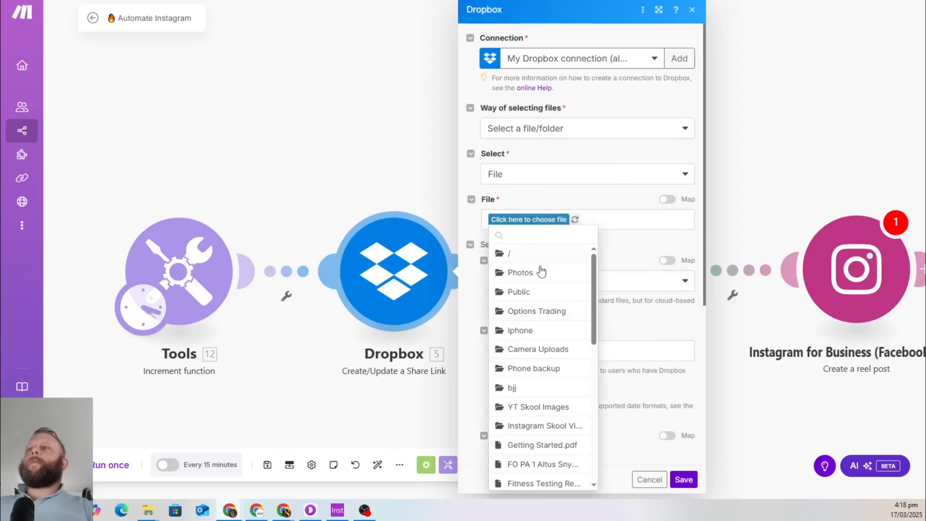
scroll(534, 314, "down", 5)
scroll(534, 311, "down", 4)
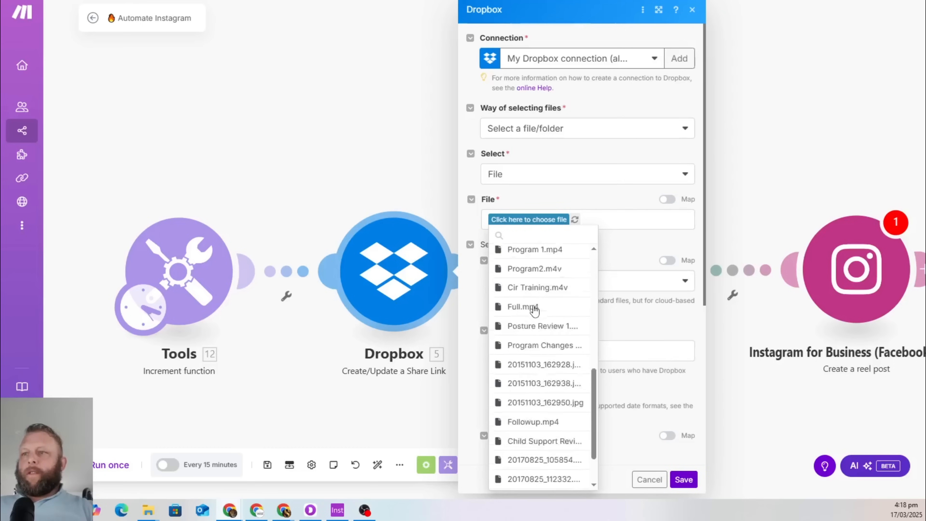
scroll(537, 409, "up", 3)
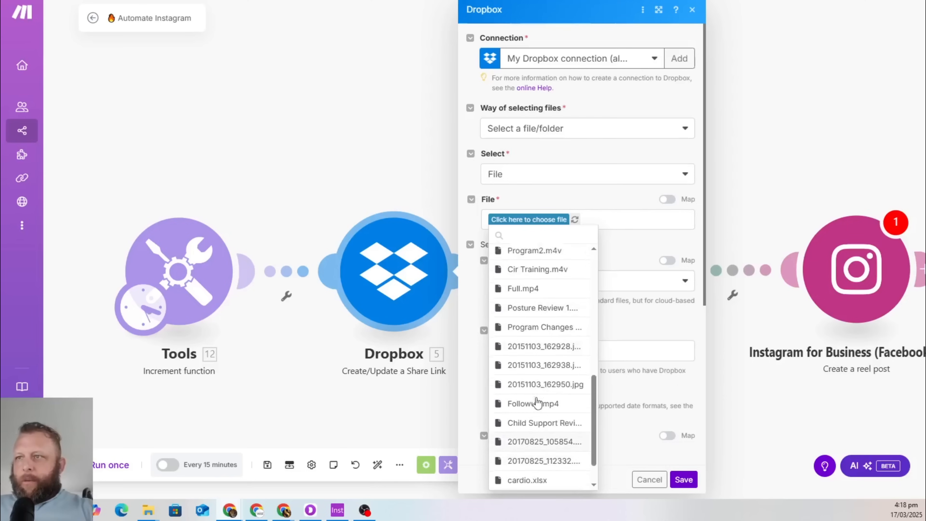
scroll(538, 400, "up", 3)
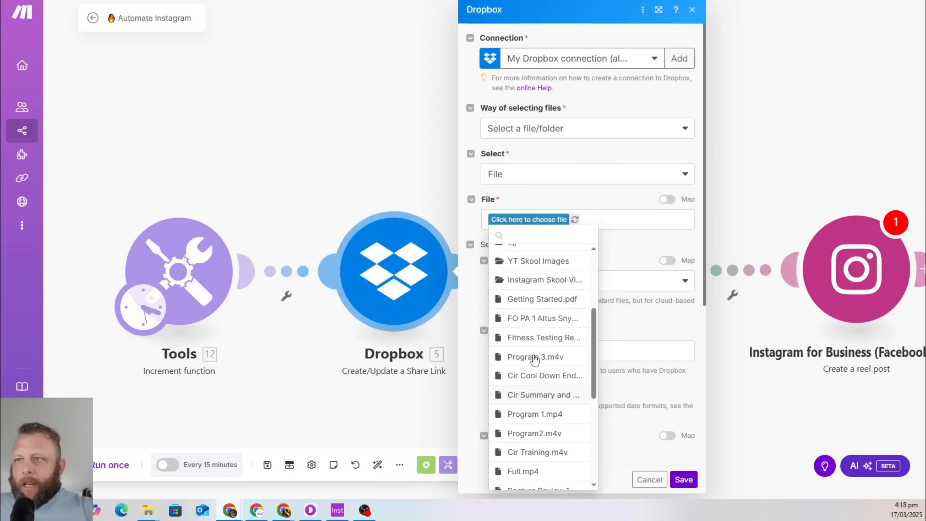
left_click(535, 283)
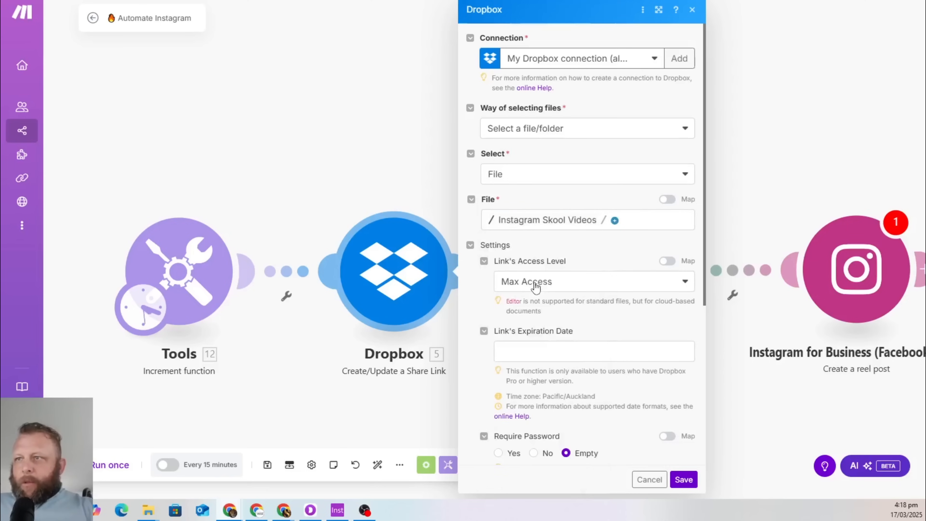
left_click(615, 221)
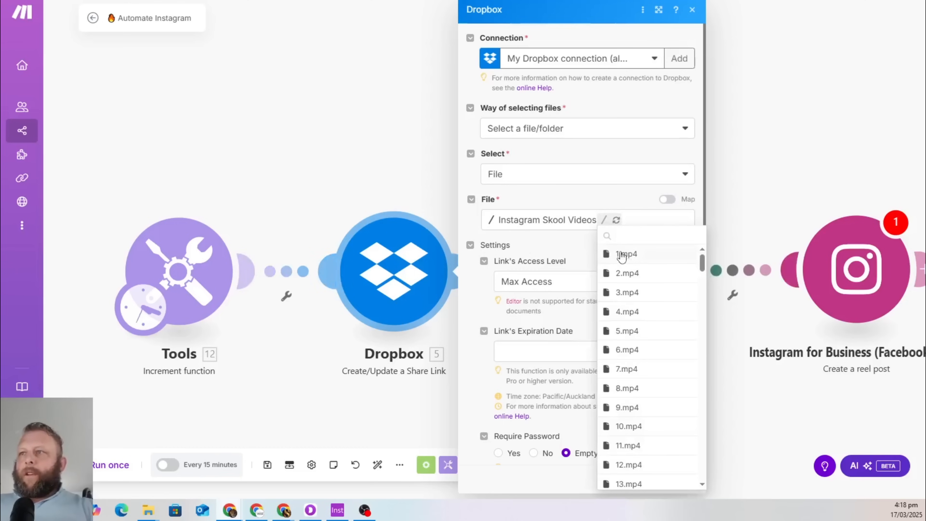
left_click(625, 260)
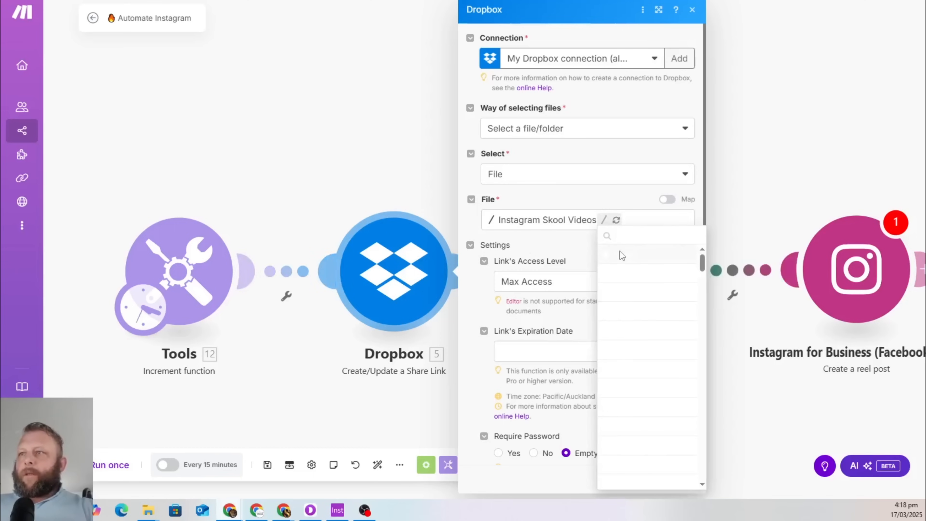
Replace the 1 in the file path with the Tools counter value, keeping .mp4, and save
left_click(667, 201)
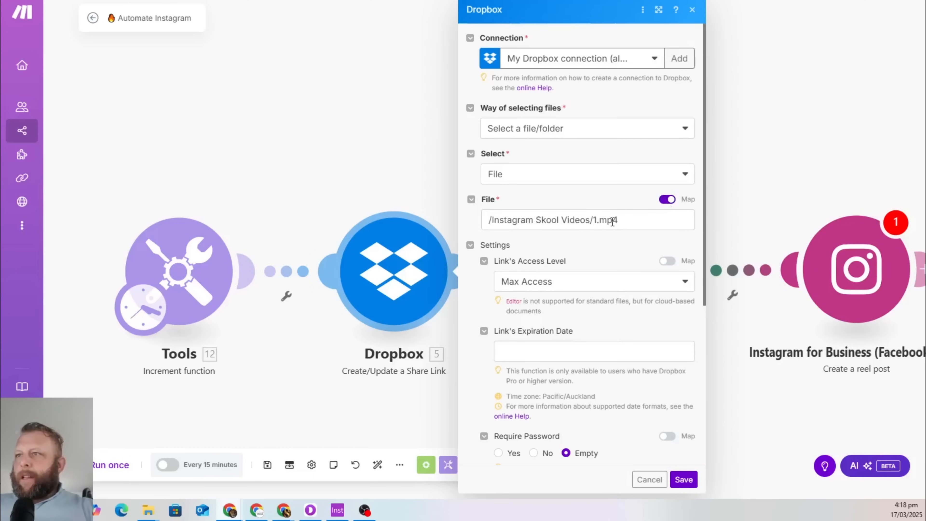
left_click(597, 221)
key("BackSpace")
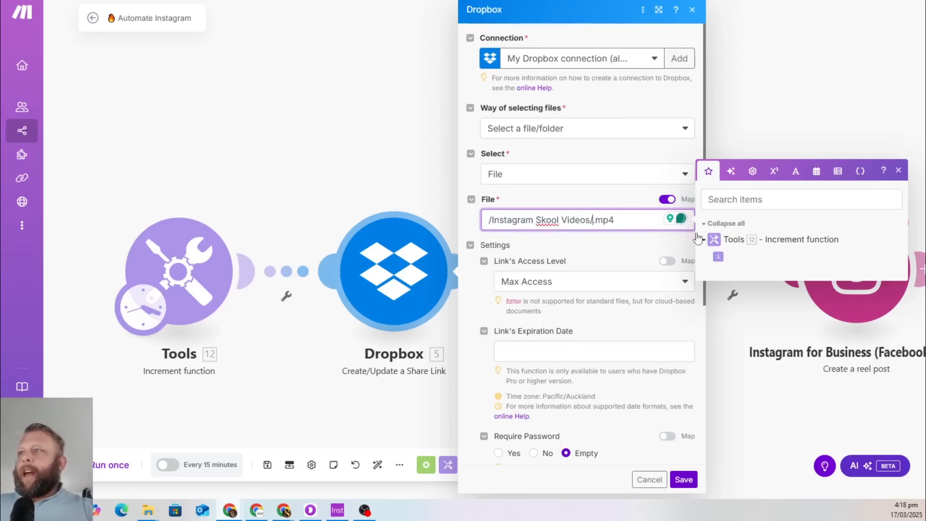
left_click(718, 257)
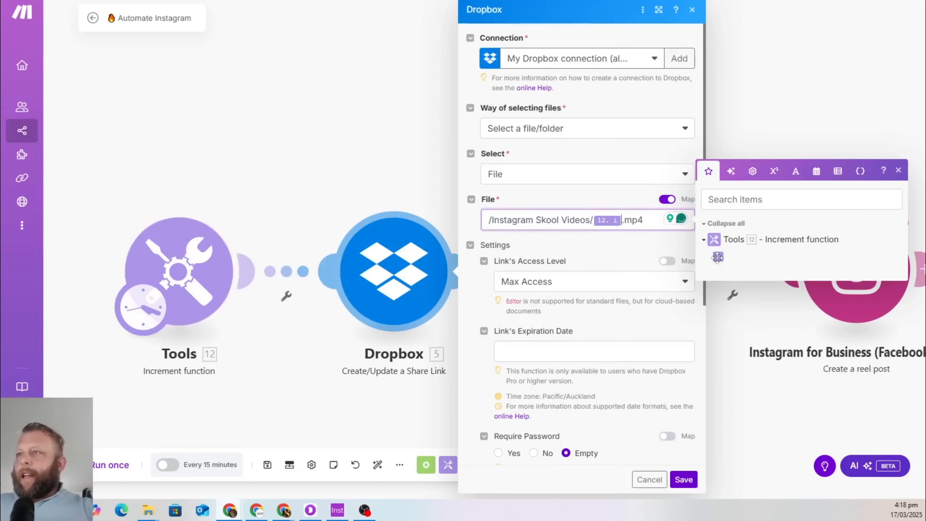
left_click(580, 199)
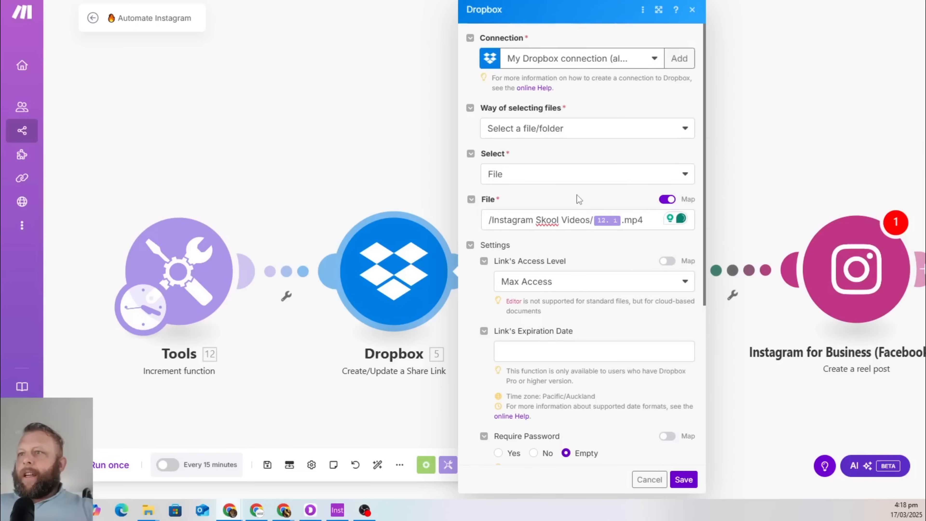
left_click(684, 480)
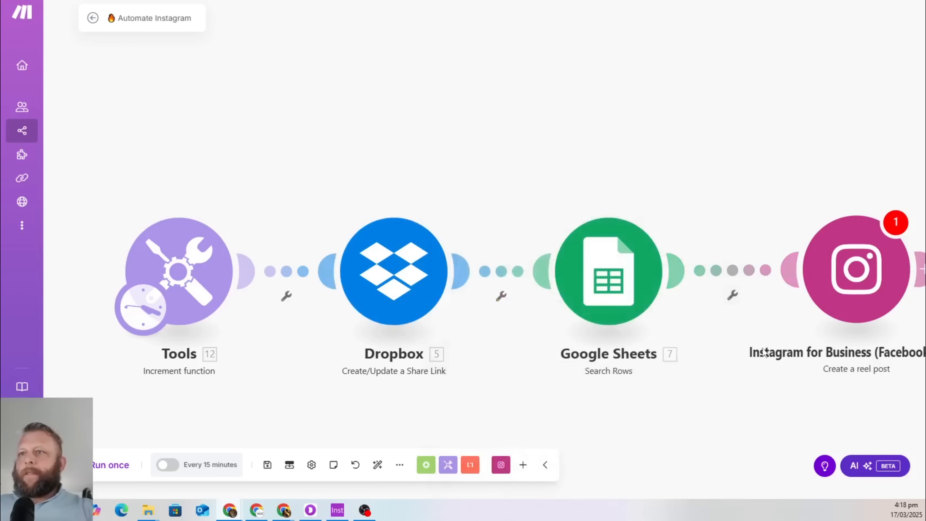
left_click(403, 289)
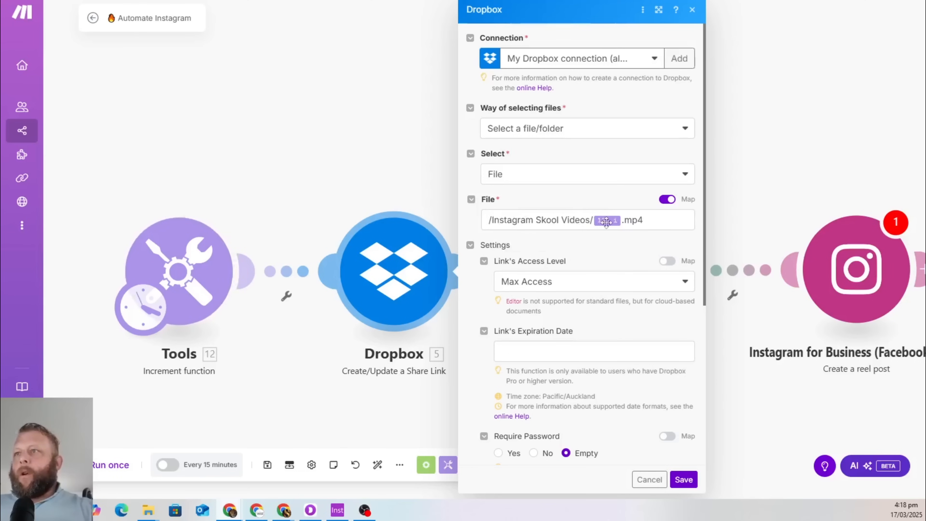
Check the Instagrams Quotes sheet, then move the photo-post module above the reel-post module
left_click(323, 132)
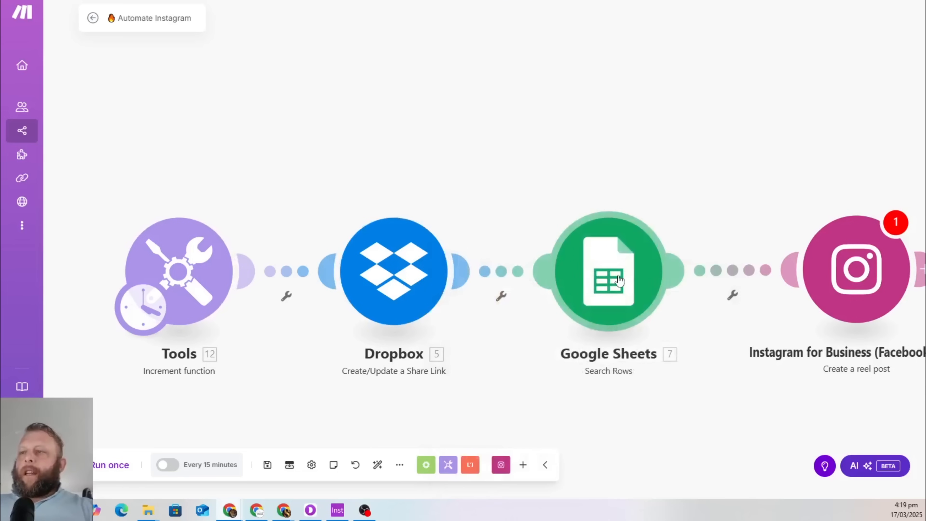
left_click(218, 0)
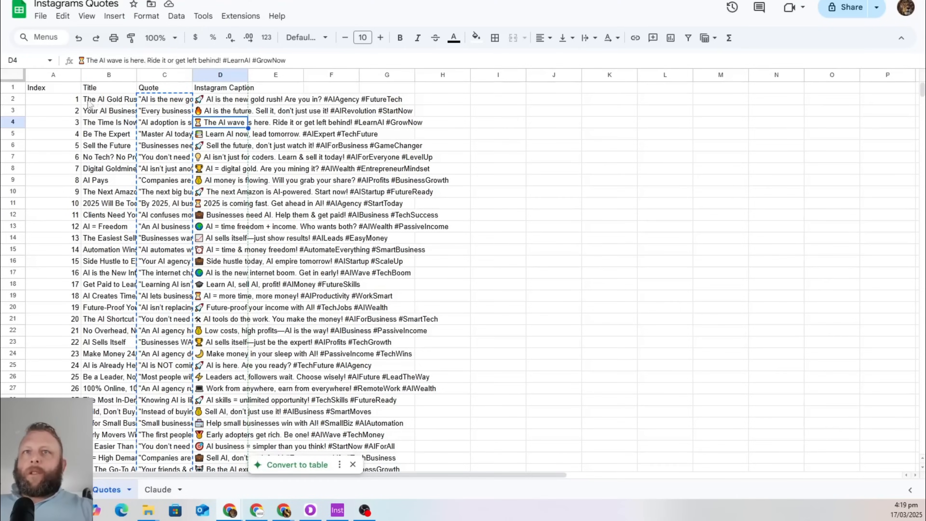
left_click(127, 1)
left_click_drag(661, 163, 453, 129)
left_click_drag(822, 124, 709, 70)
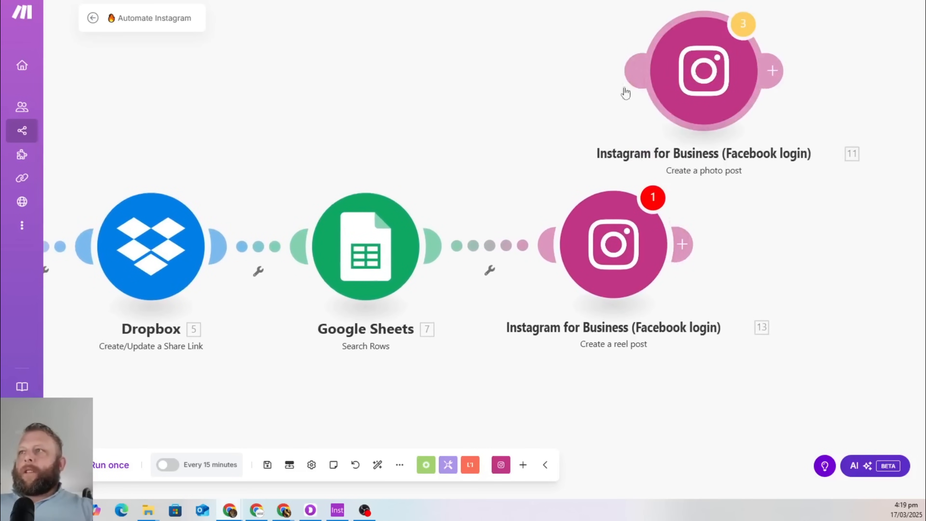
Run only the Dropbox module with counter 1 and copy the resulting 1.mp4 share link
left_click_drag(247, 93, 450, 68)
right_click(367, 218)
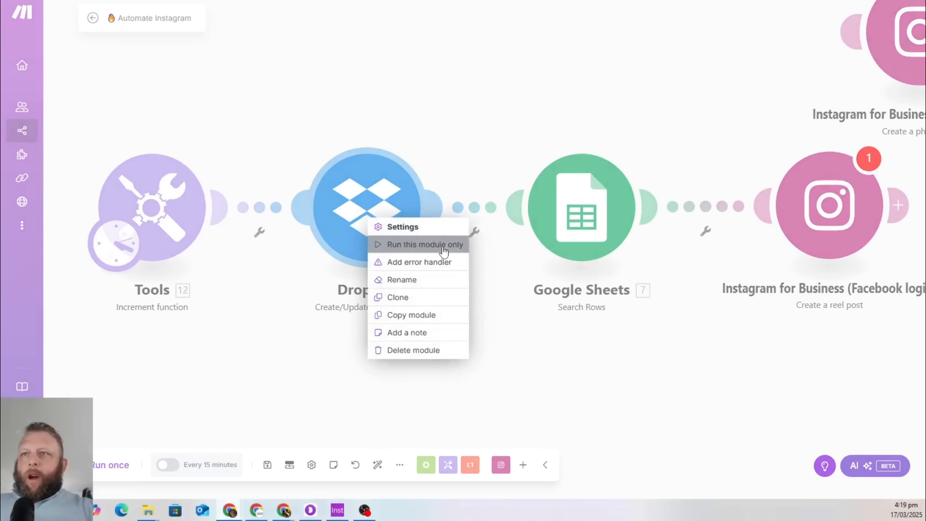
left_click(456, 251)
left_click(510, 255)
type("1")
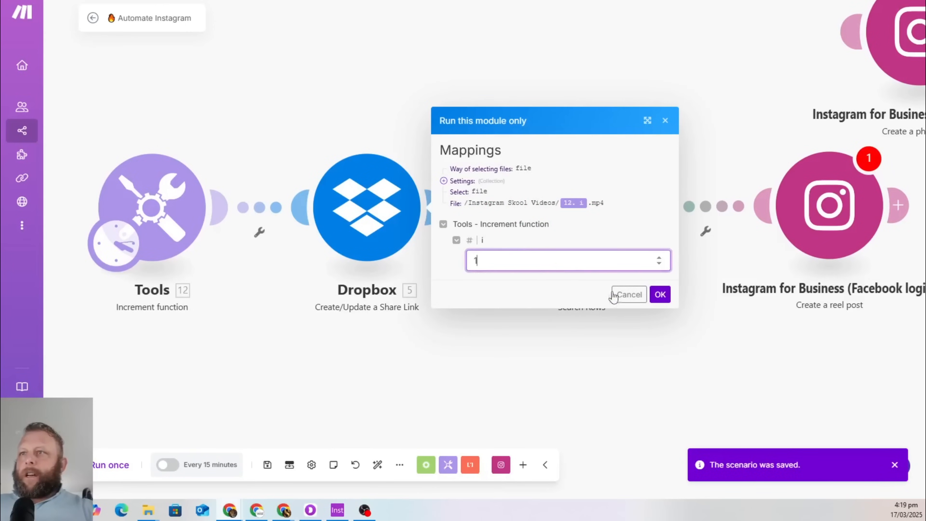
left_click(660, 294)
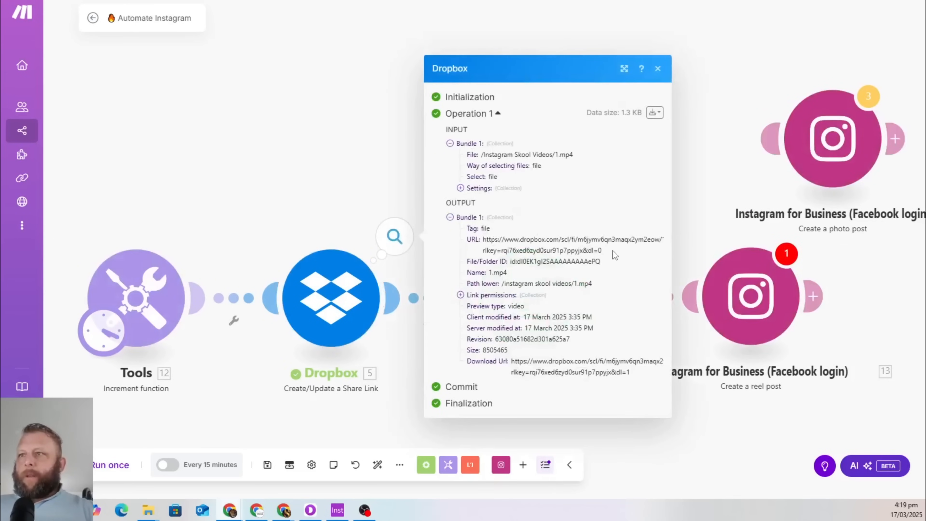
left_click_drag(613, 254, 488, 242)
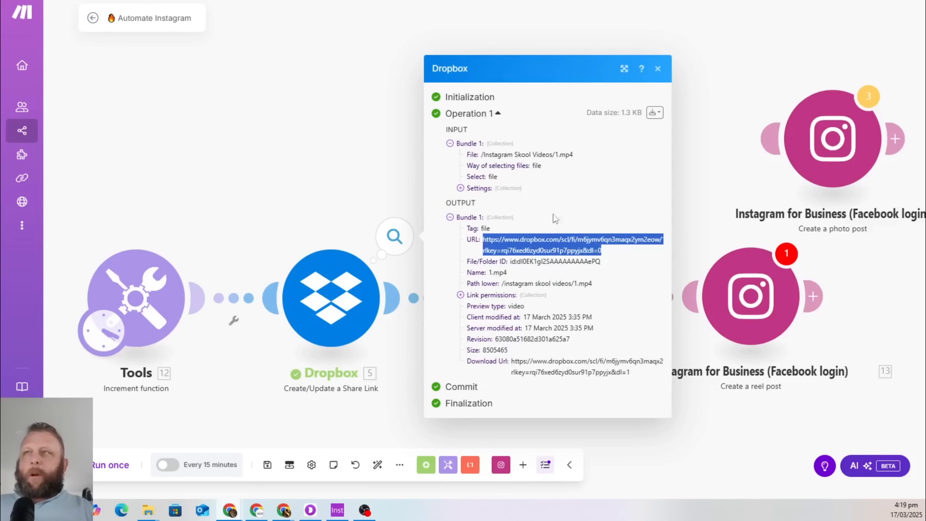
key("ctrl+t")
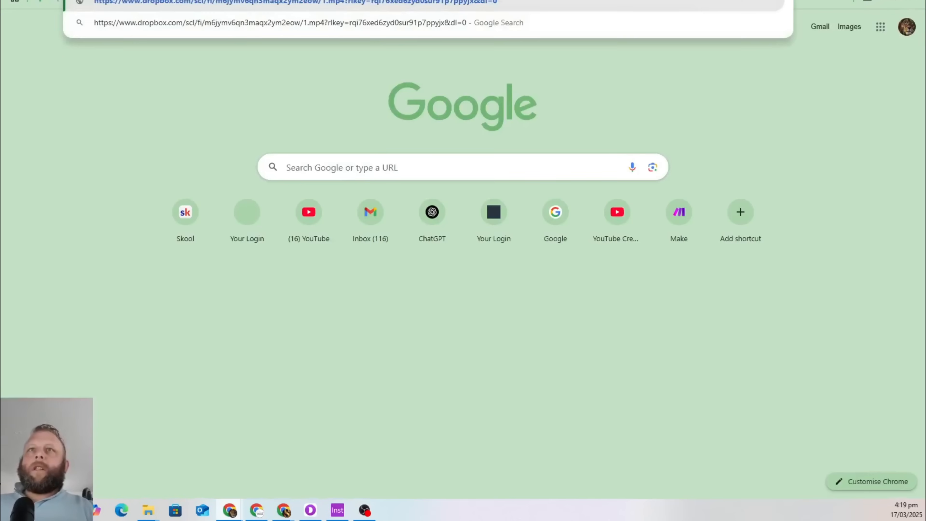
Load the copied Dropbox link in a new tab to preview the 1.mp4 quote video, then return to Make
key("Return")
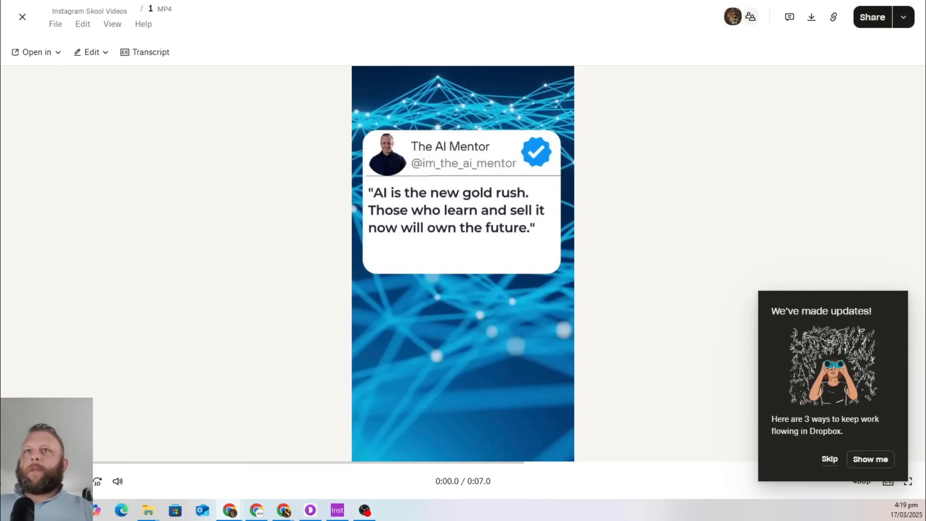
key("ctrl+shift+Tab")
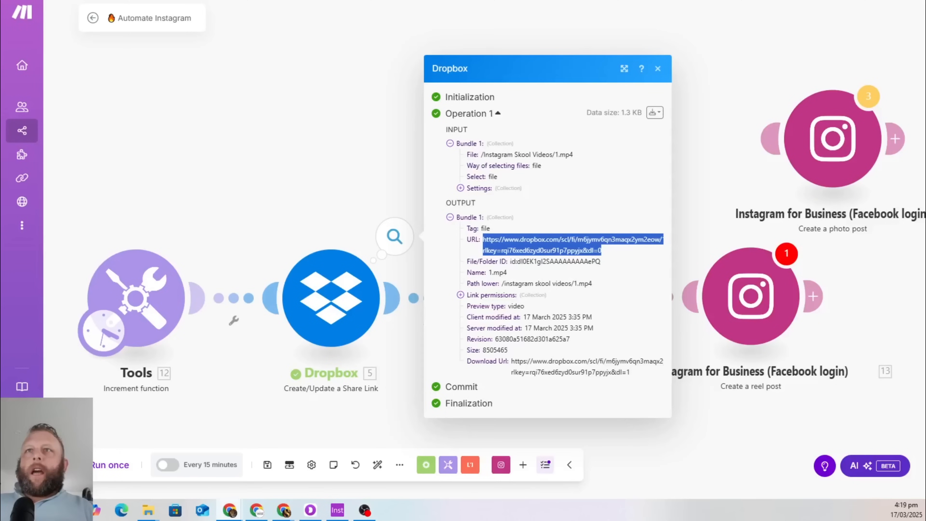
Review the Google Sheets search settings, shift the photo-post module aside, and open the reel-post module
left_click(221, 117)
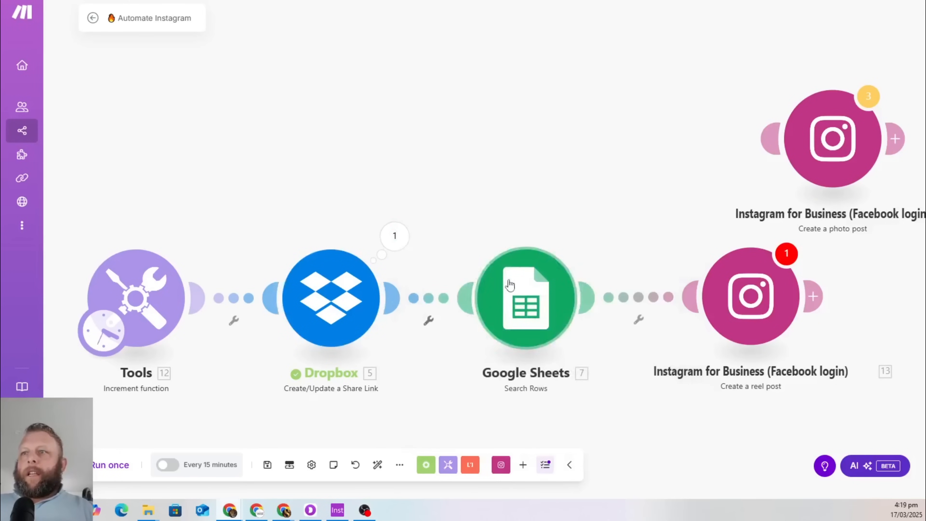
left_click(520, 306)
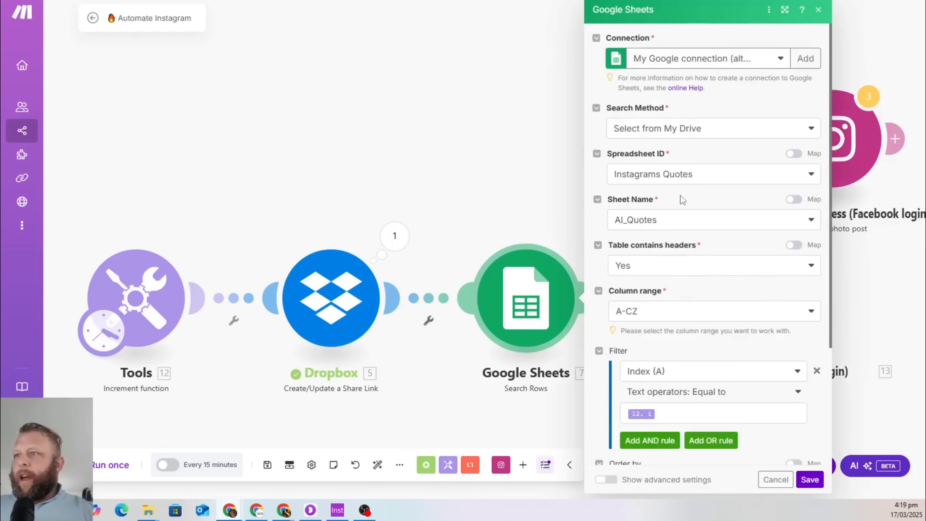
scroll(706, 307, "down", 4)
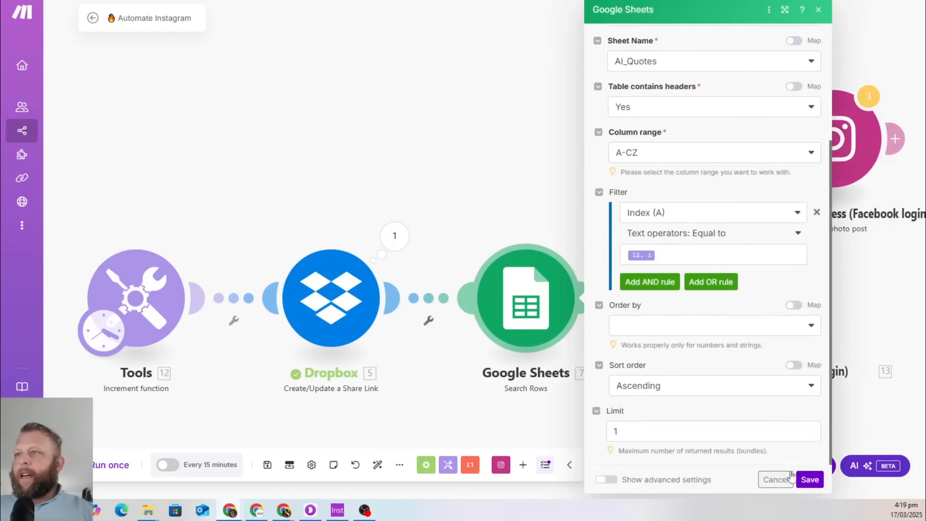
left_click(495, 147)
left_click_drag(832, 133, 458, 74)
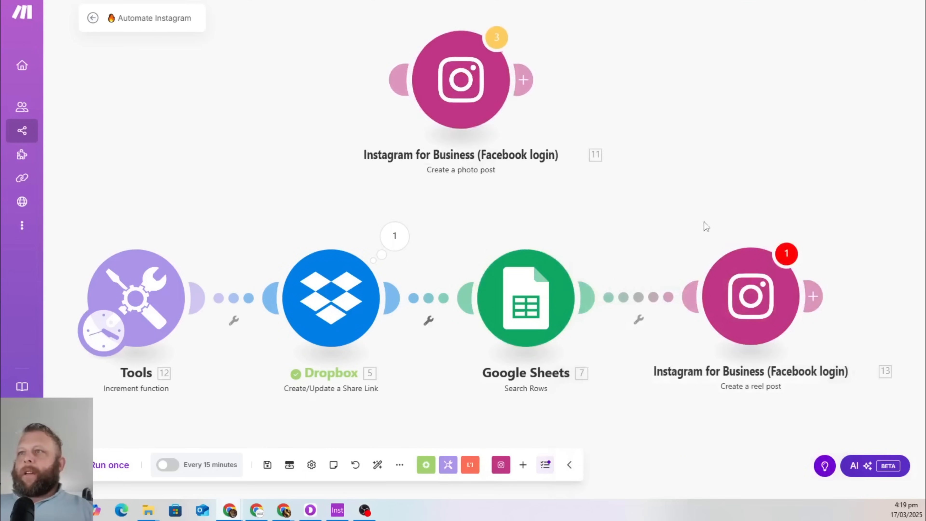
left_click(751, 297)
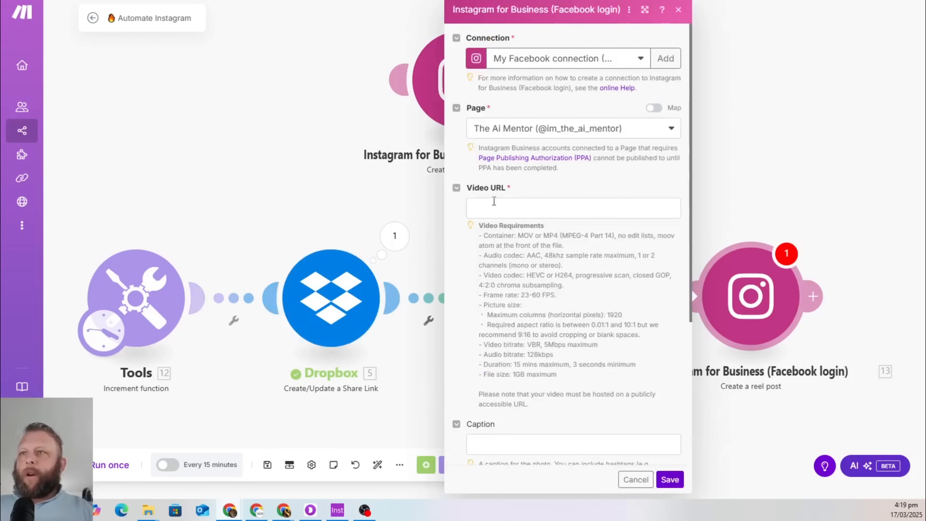
Map Dropbox 5. URL as the reel's Video URL and 7. Instagram Caption (D) as Caption, then save
left_click(491, 207)
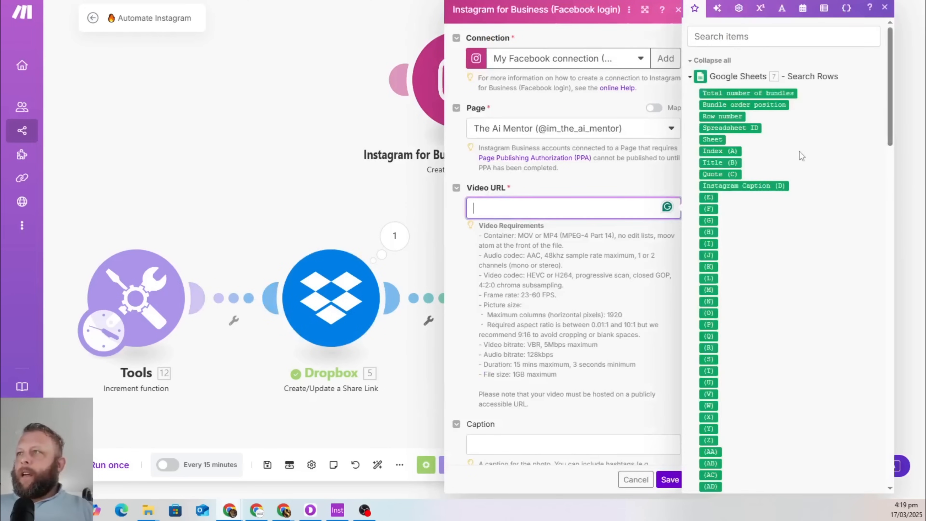
scroll(799, 150, "down", 15)
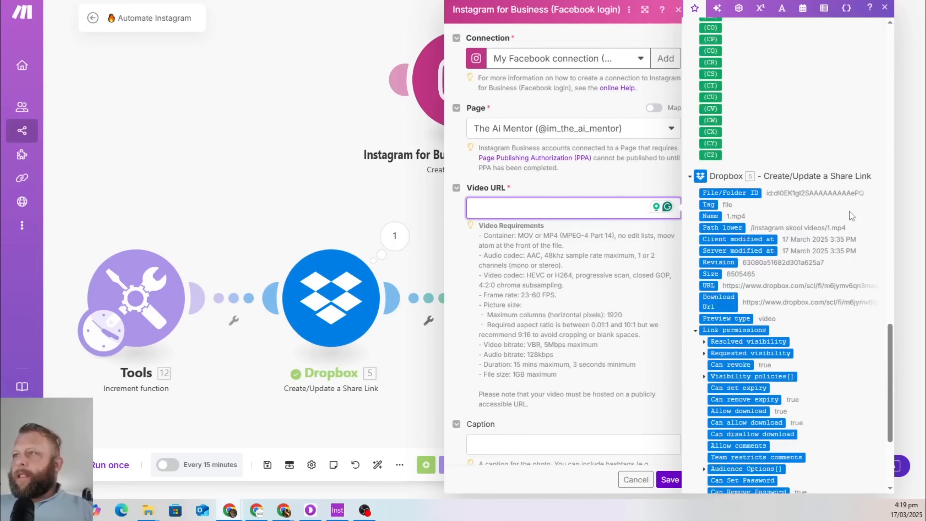
scroll(833, 137, "down", 3)
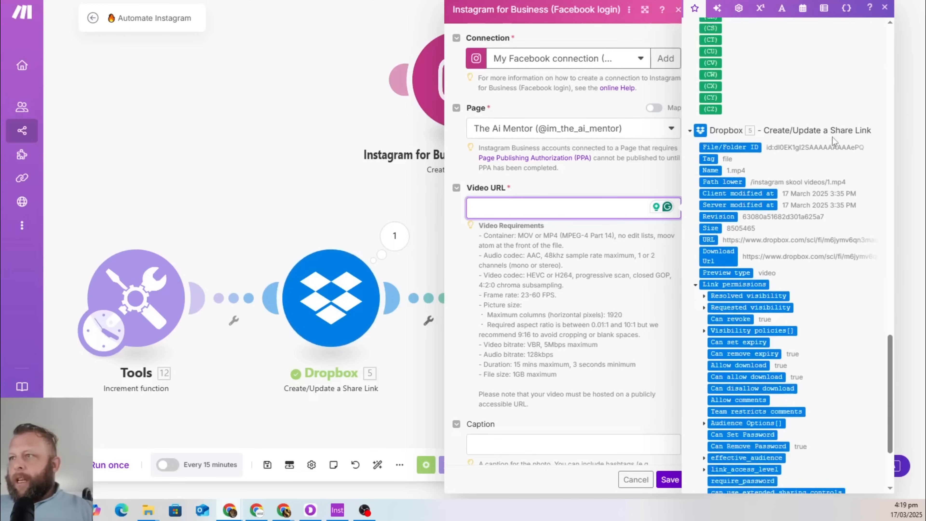
scroll(833, 137, "down", 2)
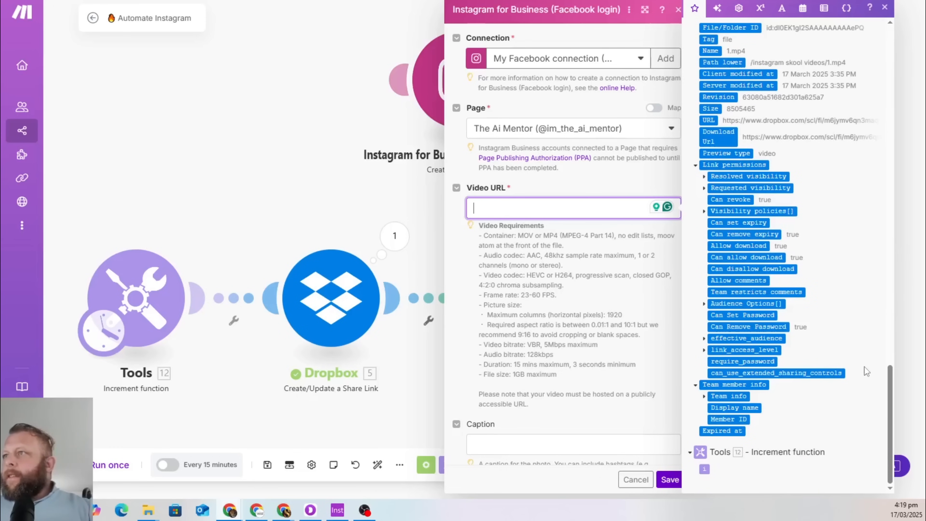
left_click(711, 122)
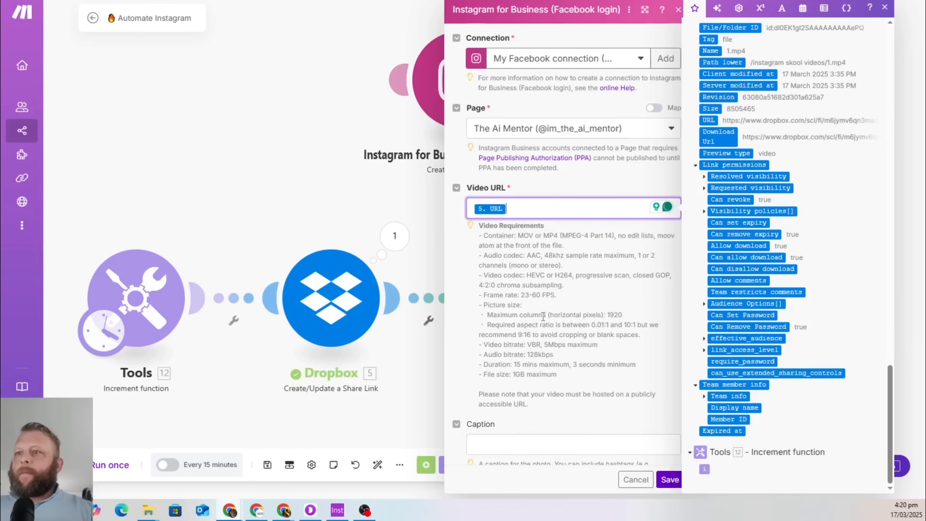
left_click(668, 485)
left_click(535, 445)
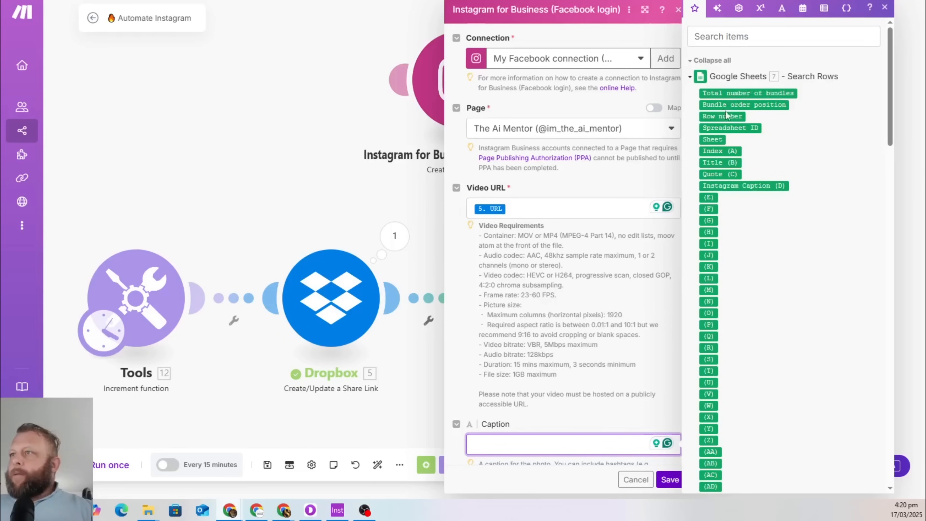
left_click(727, 188)
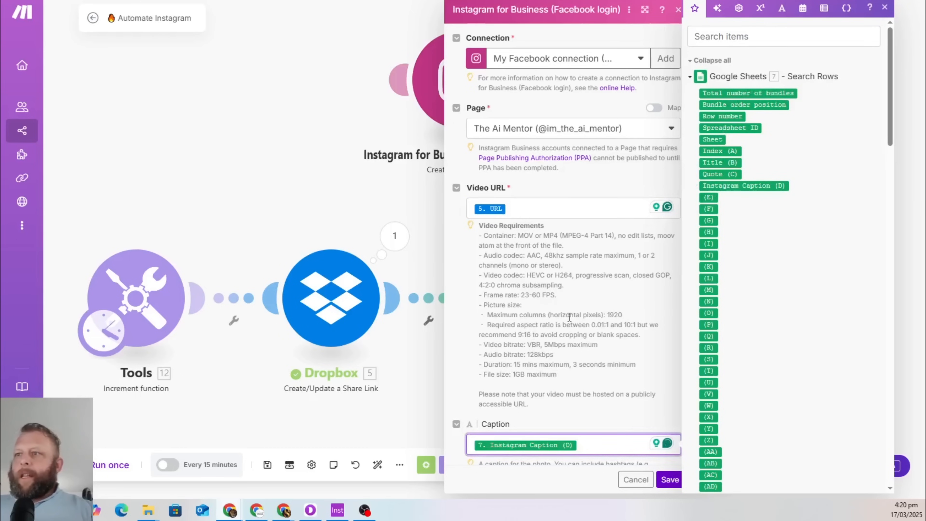
left_click(670, 485)
left_click(671, 483)
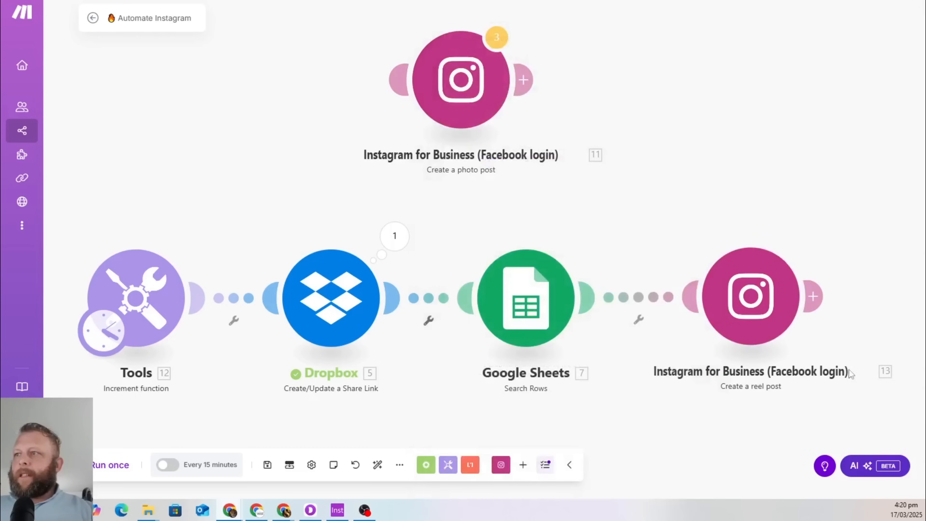
left_click(470, 104)
Dismiss the error panel and move the photo-post module beside the reel module
left_click(592, 126)
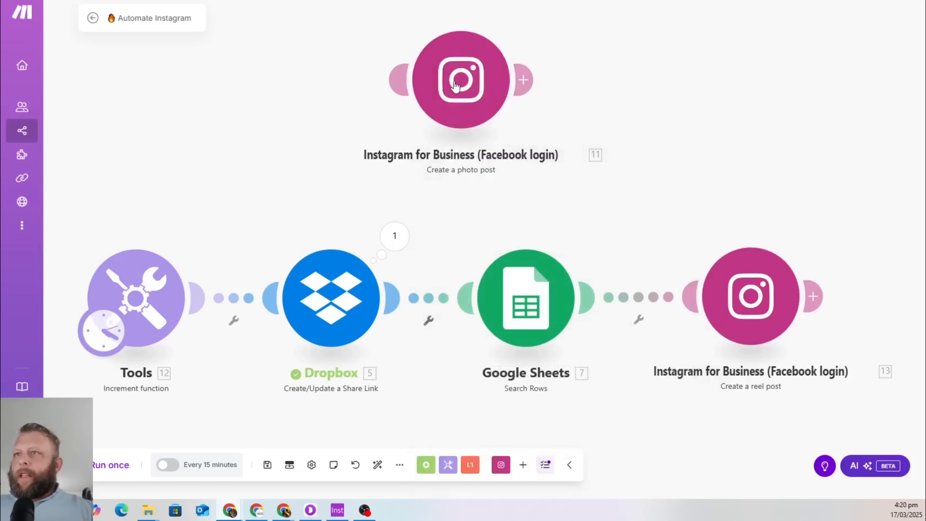
left_click_drag(456, 96, 575, 131)
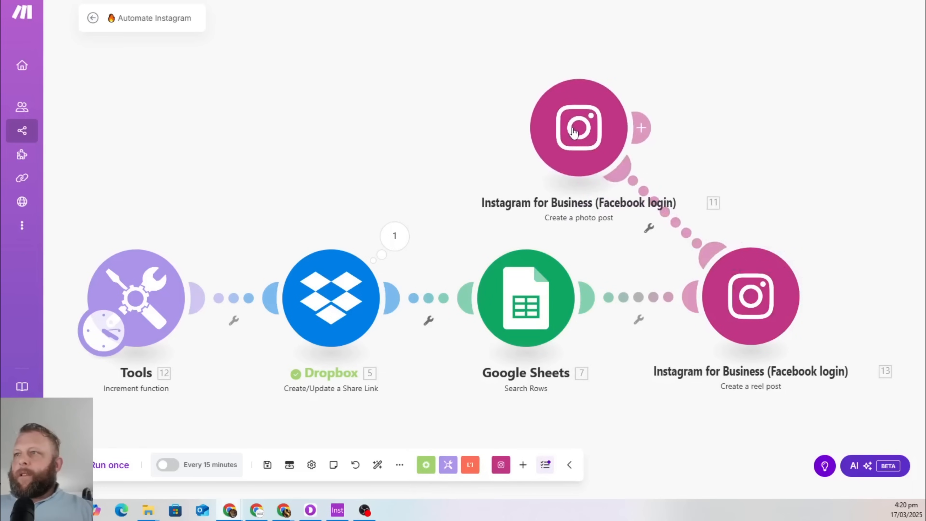
left_click(573, 131)
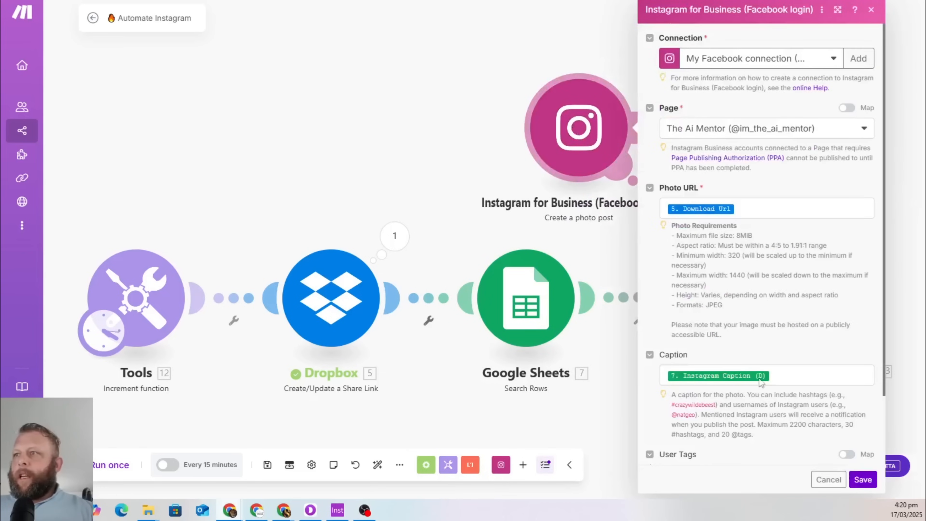
left_click(828, 480)
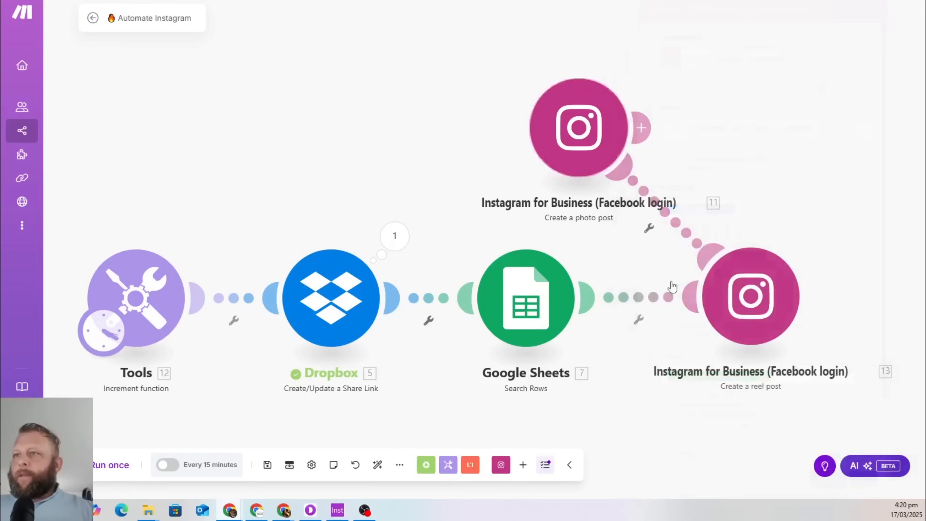
Replace the reel module's Video URL pill 5. URL with Dropbox's 5. Download Url
left_click(722, 303)
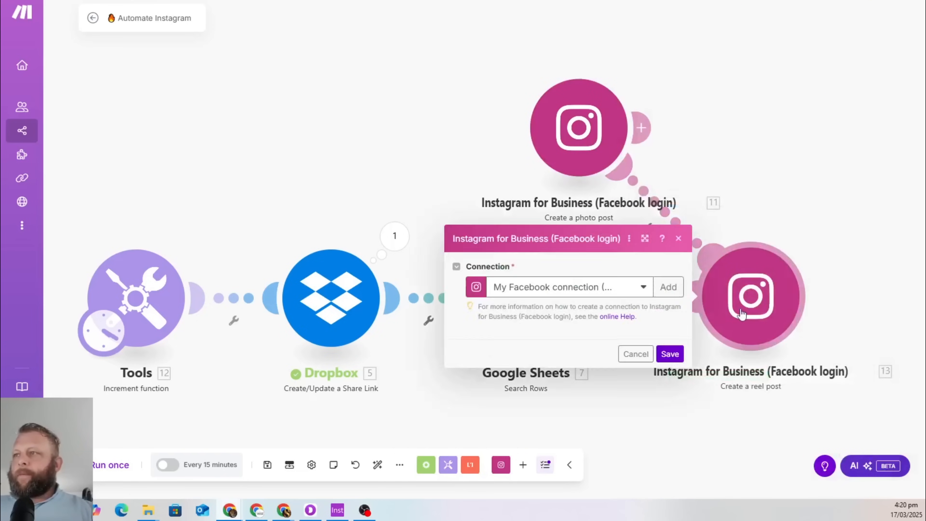
left_click(531, 211)
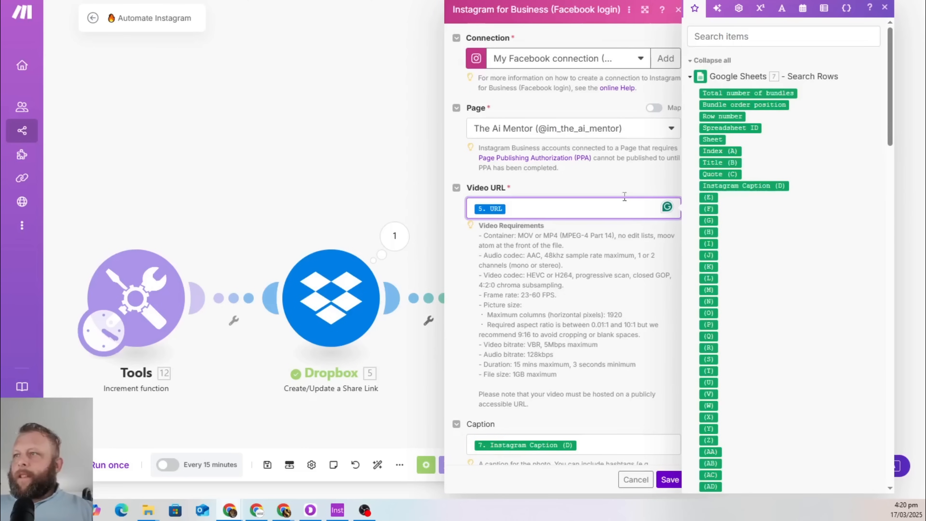
scroll(785, 272, "down", 20)
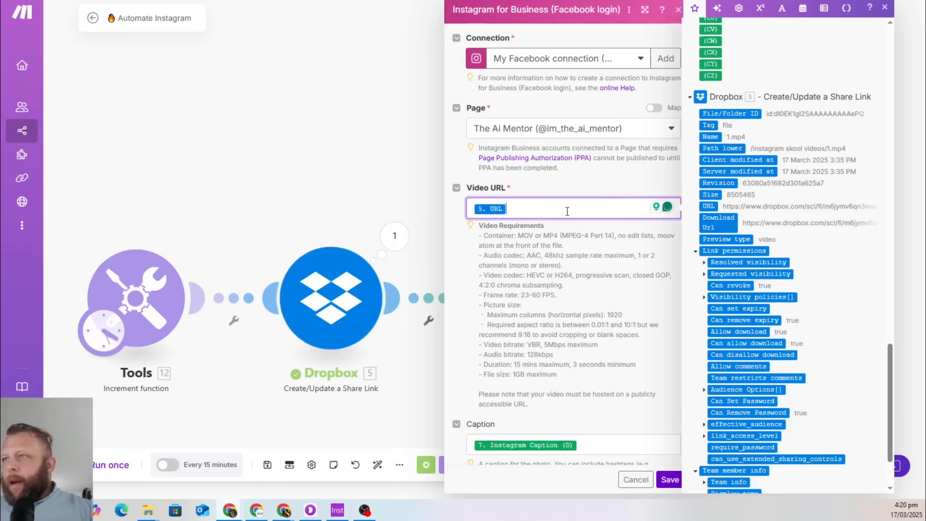
key("BackSpace")
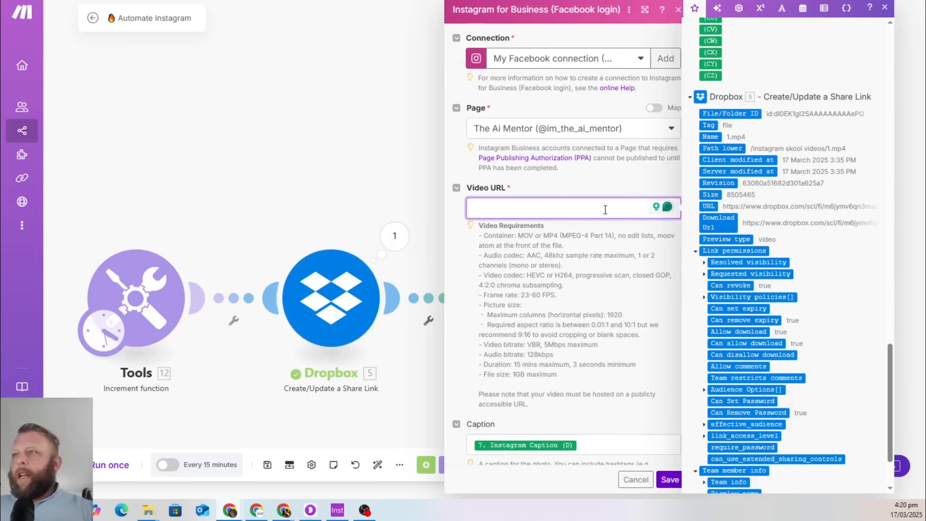
left_click(718, 223)
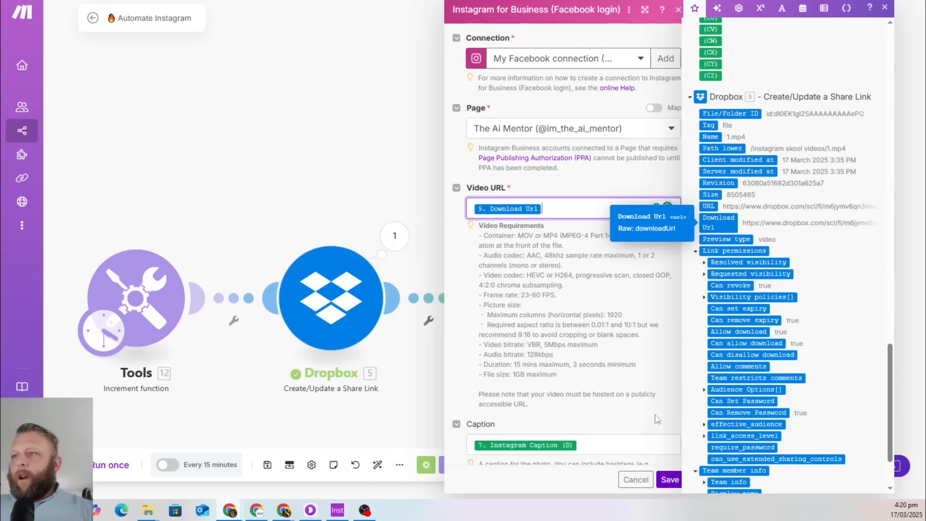
left_click(670, 479)
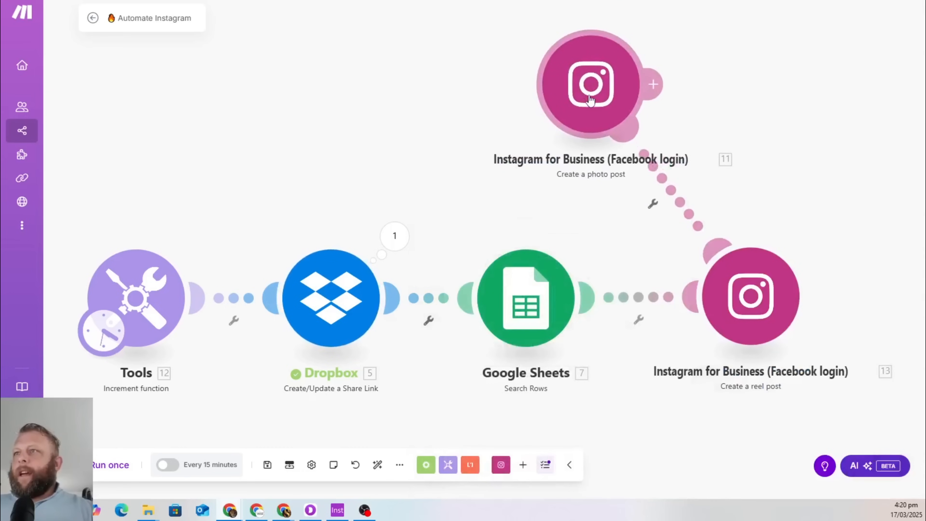
Delete the Instagram photo-post module and save the scenario
right_click(590, 97)
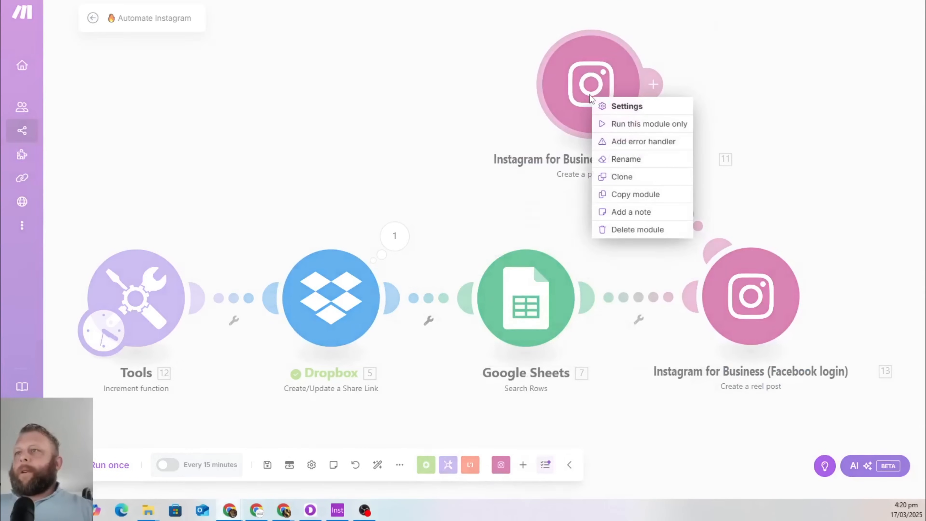
left_click(666, 231)
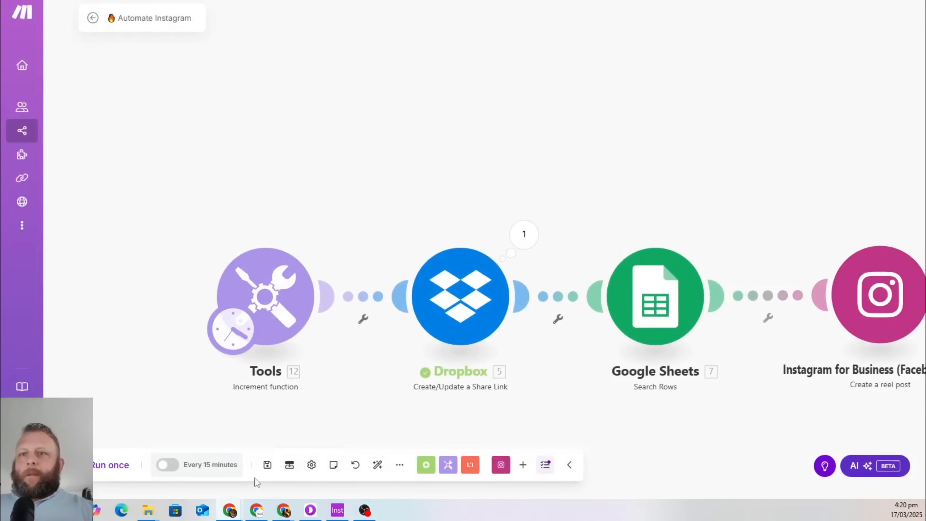
left_click(267, 466)
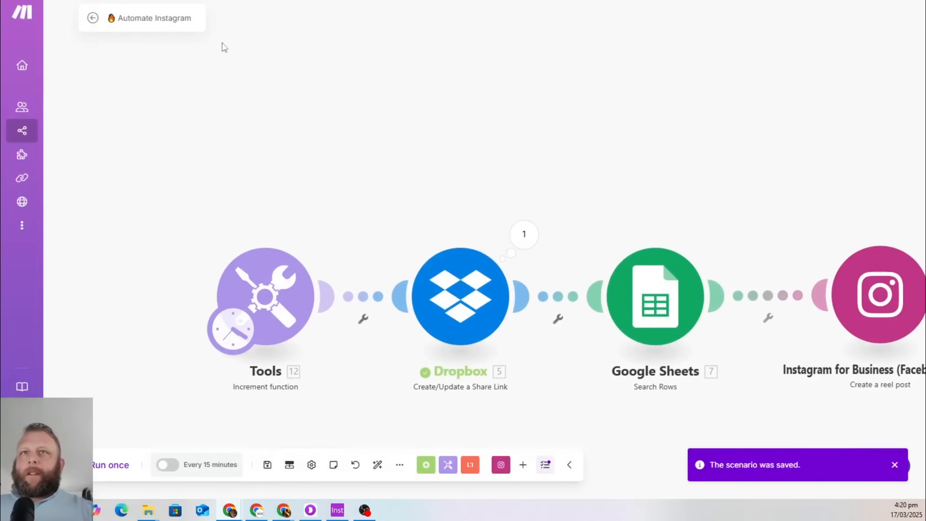
Rename the scenario to 'Automate Instagram Reel' and save it again
left_click(194, 25)
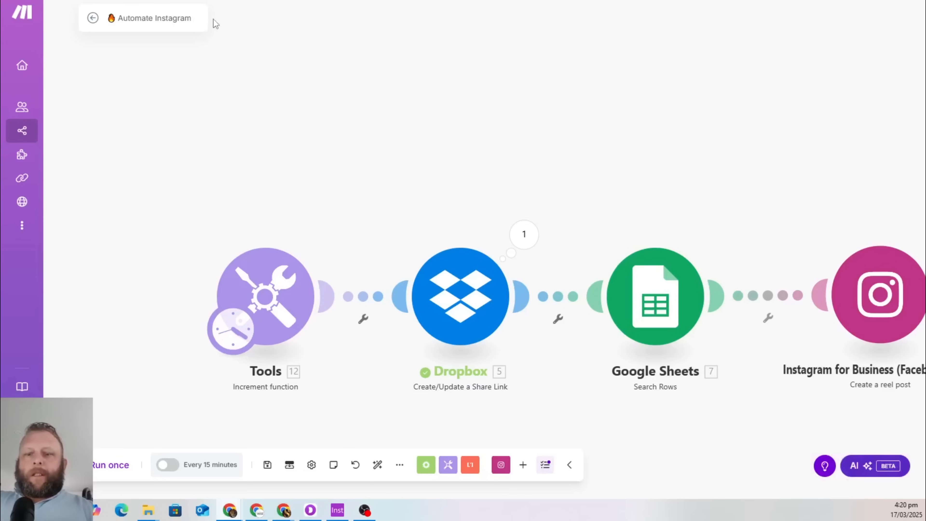
type("Reel")
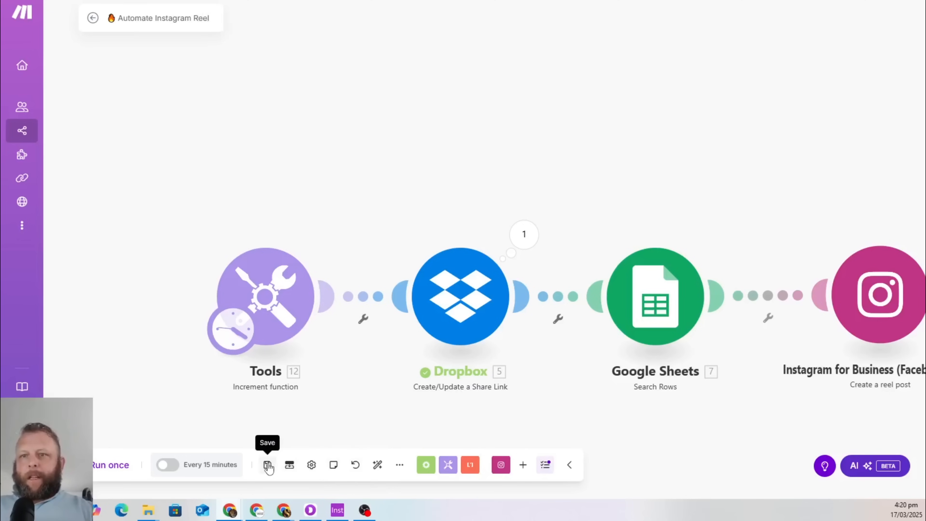
left_click(268, 468)
left_click(337, 511)
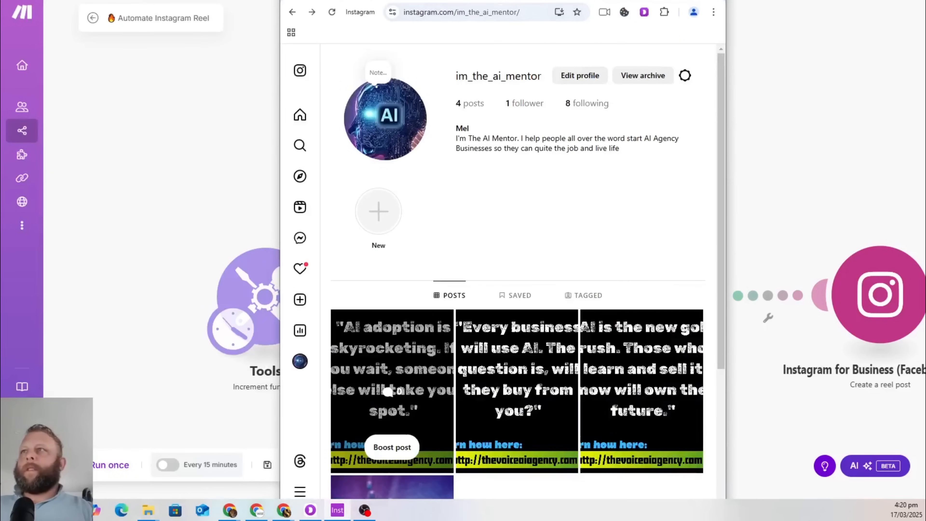
key("F5")
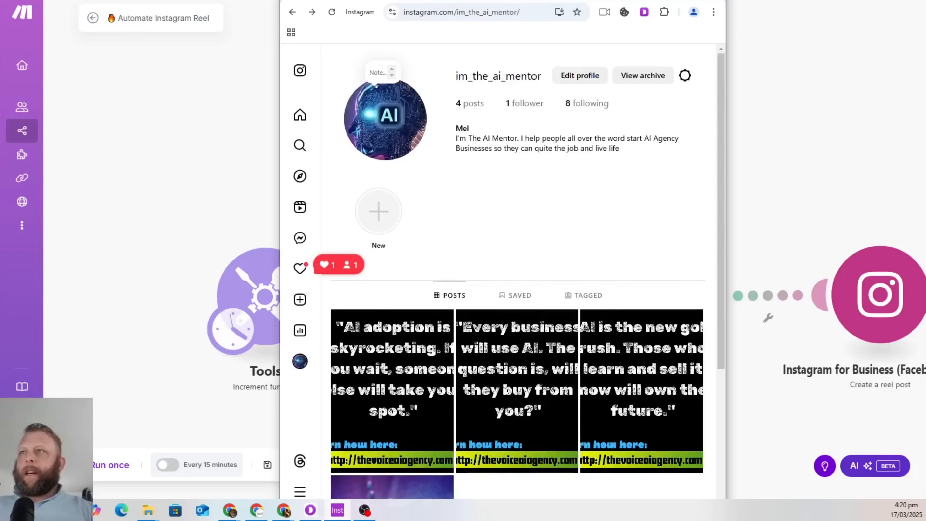
left_click_drag(503, 1, 1, 1)
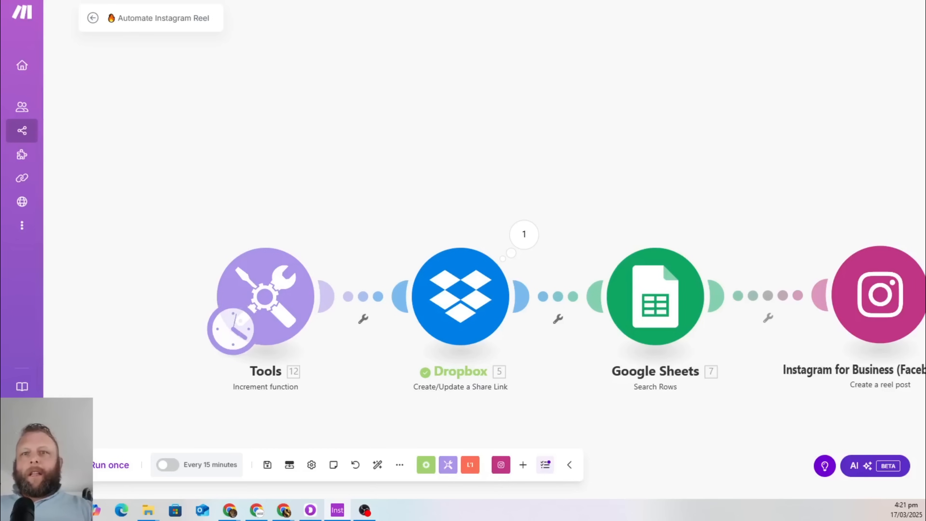
Run the Automate Instagram Reel scenario once
left_click(105, 465)
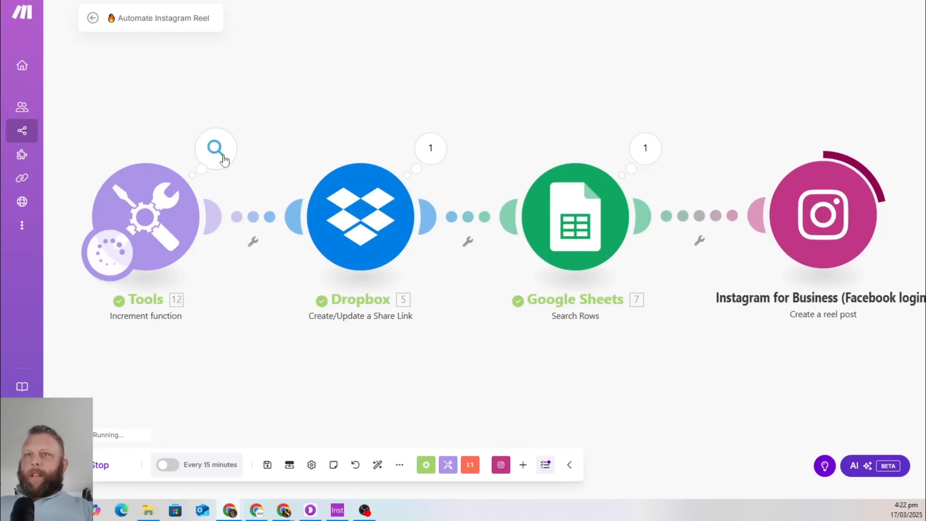
Review the Tools, Dropbox and Google Sheets outputs, where Sheets returned row 2 'The AI Gold Rush'
left_click(215, 150)
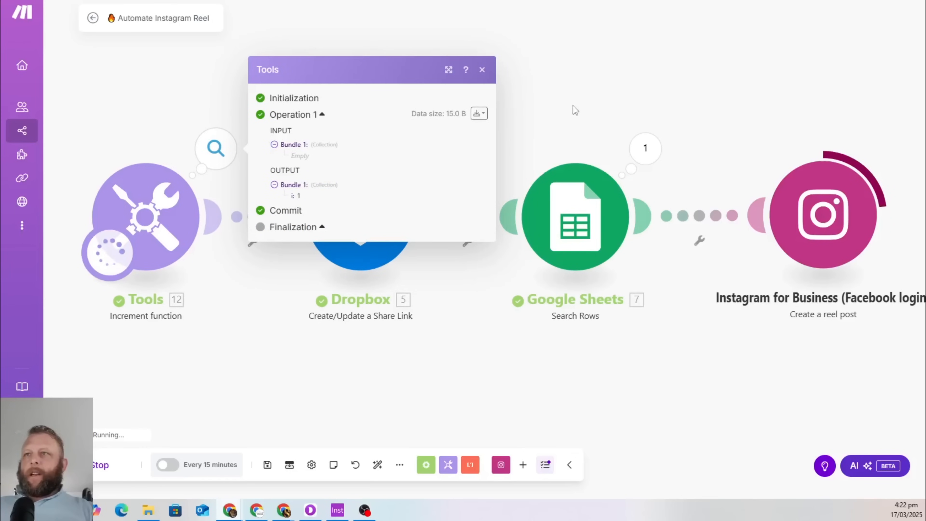
left_click(447, 128)
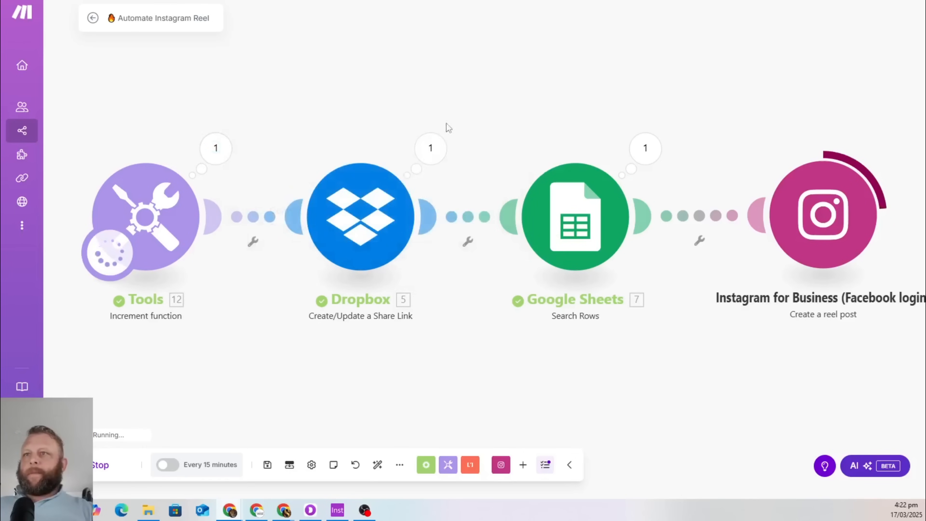
left_click(430, 148)
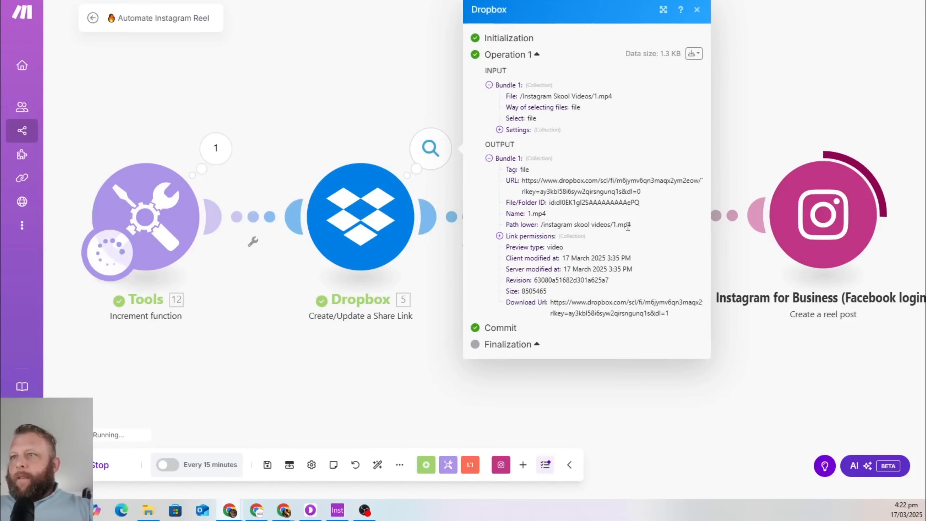
left_click(374, 73)
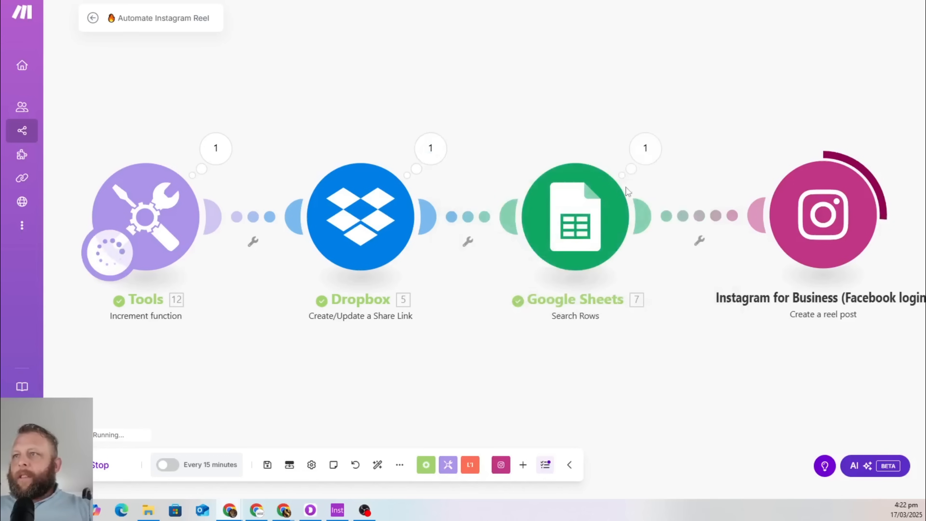
left_click(645, 151)
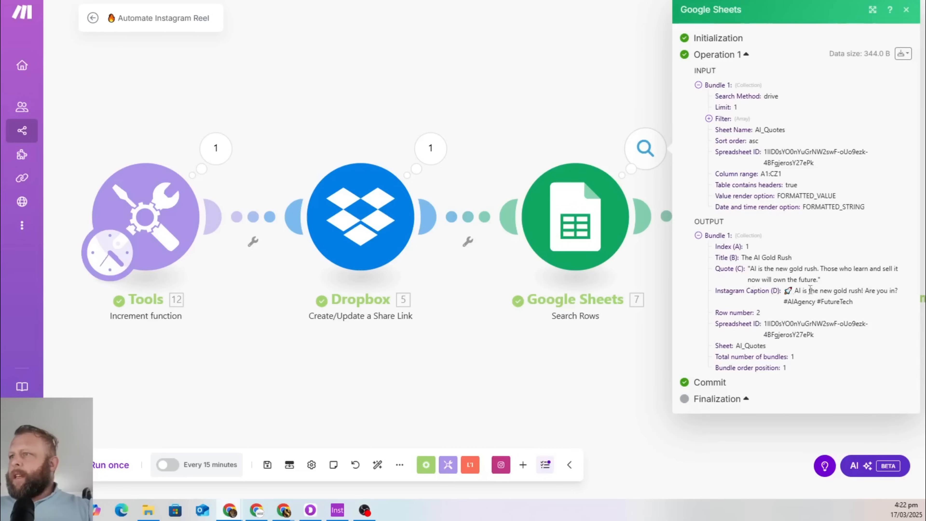
left_click(349, 23)
left_click(324, 1)
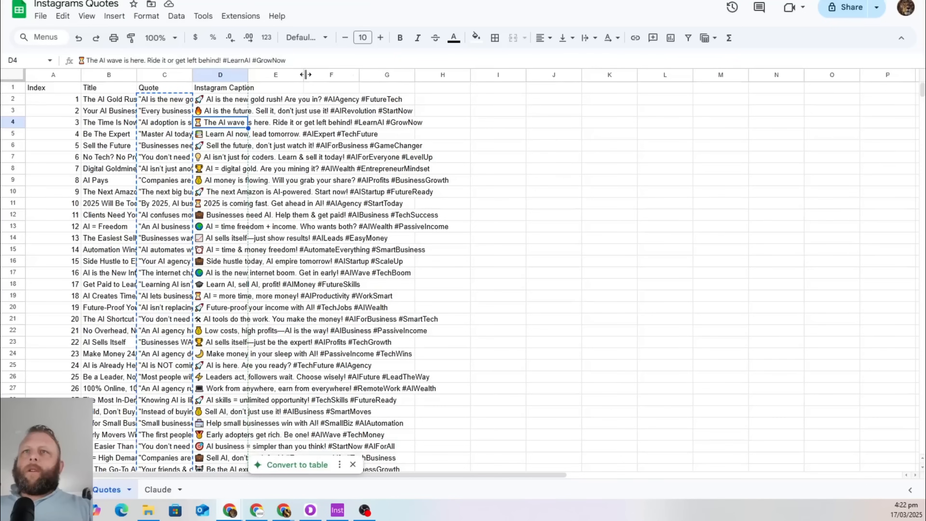
Widen the Quote column, check the reel module's returned Post ID, and maximize Instagram
left_click(97, 98)
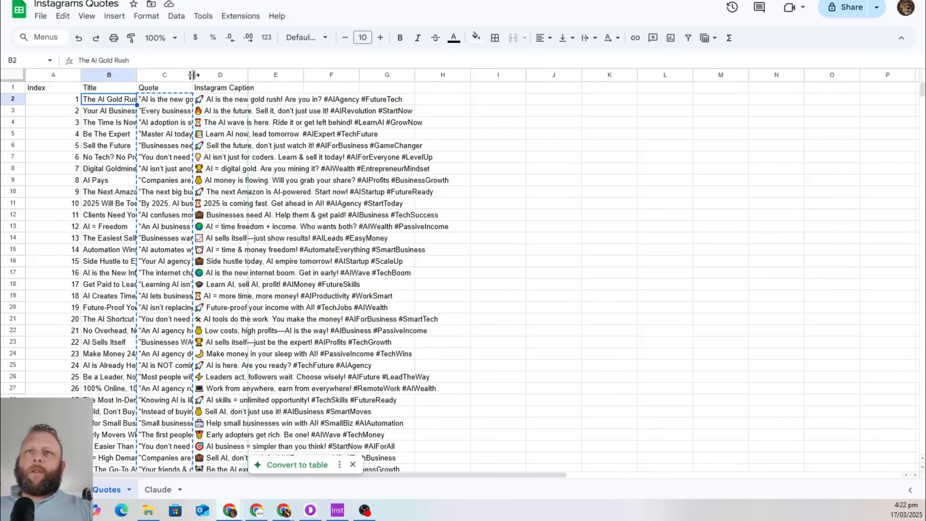
left_click_drag(193, 74, 236, 77)
left_click(241, 2)
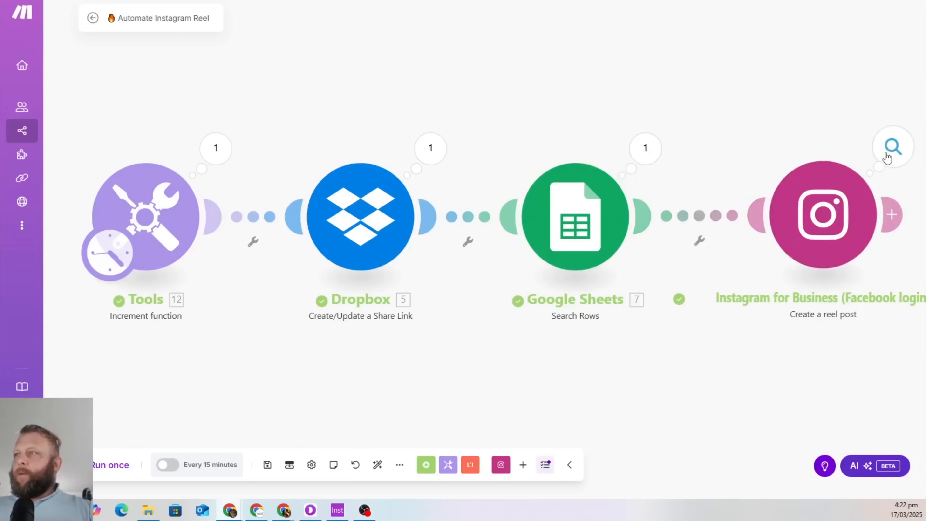
left_click(887, 157)
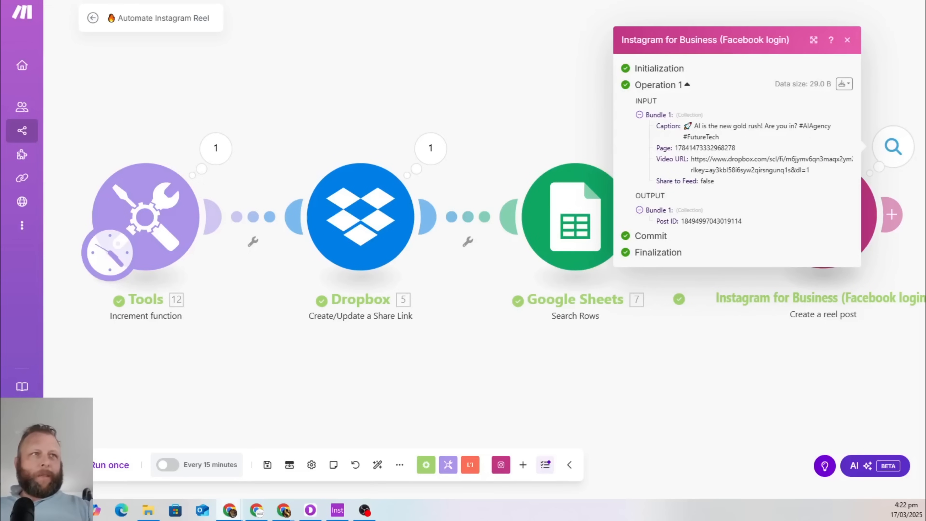
left_click_drag(0, 2, 342, 3)
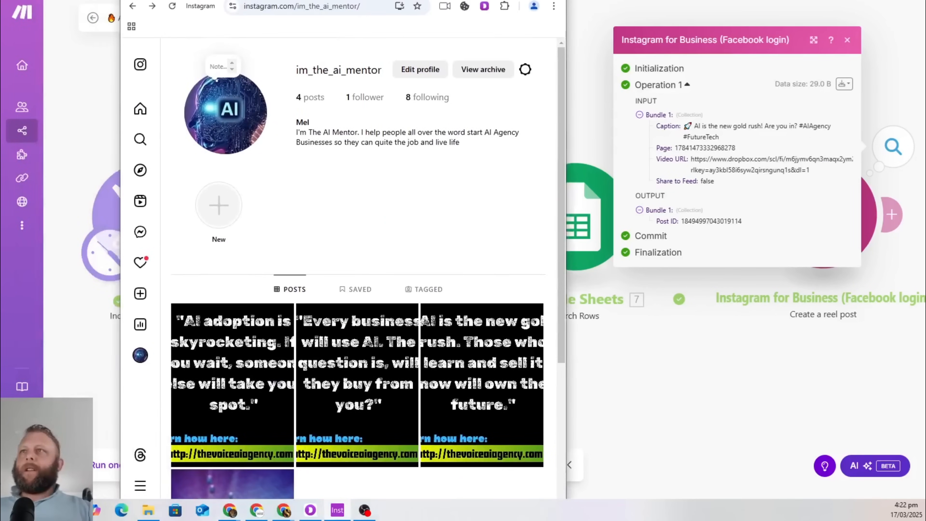
double_click(341, 2)
Reload the Instagram profile to find the new 'AI is the new gold rush' reel, then move it aside
key("F5")
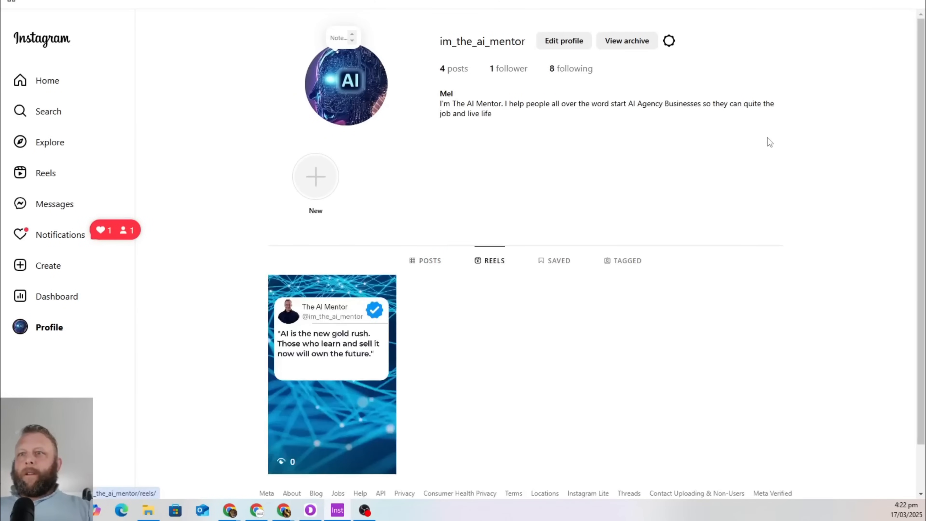
scroll(641, 314, "down", 2)
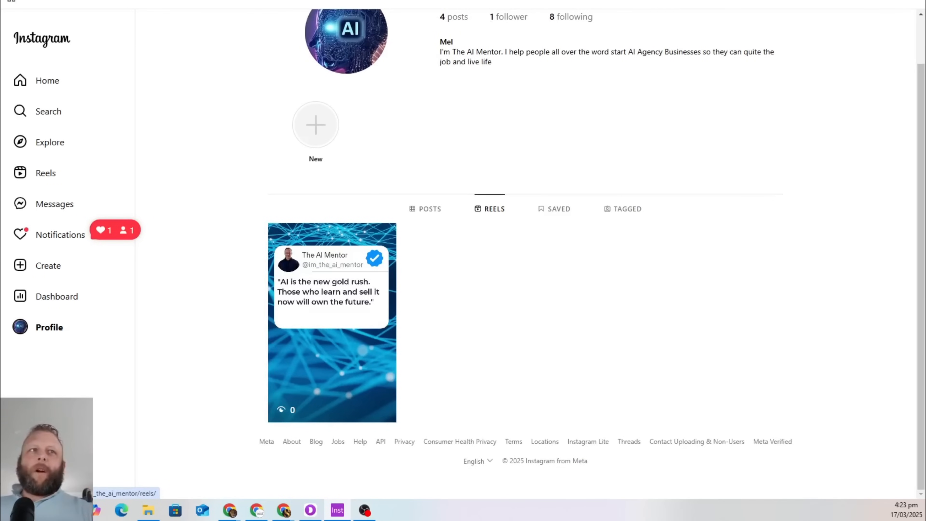
left_click_drag(510, 1, 1, 55)
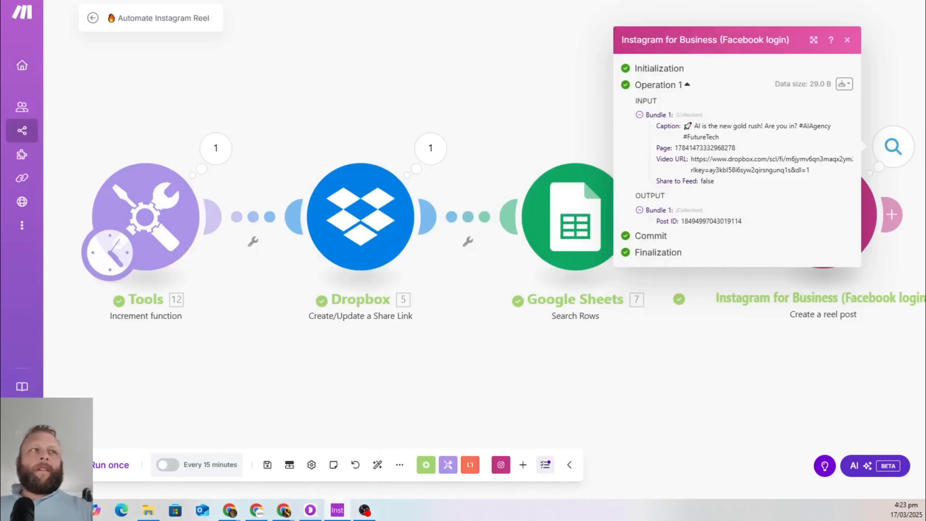
Switch scheduling on with a 720-minute (12-hour) run interval
left_click(422, 26)
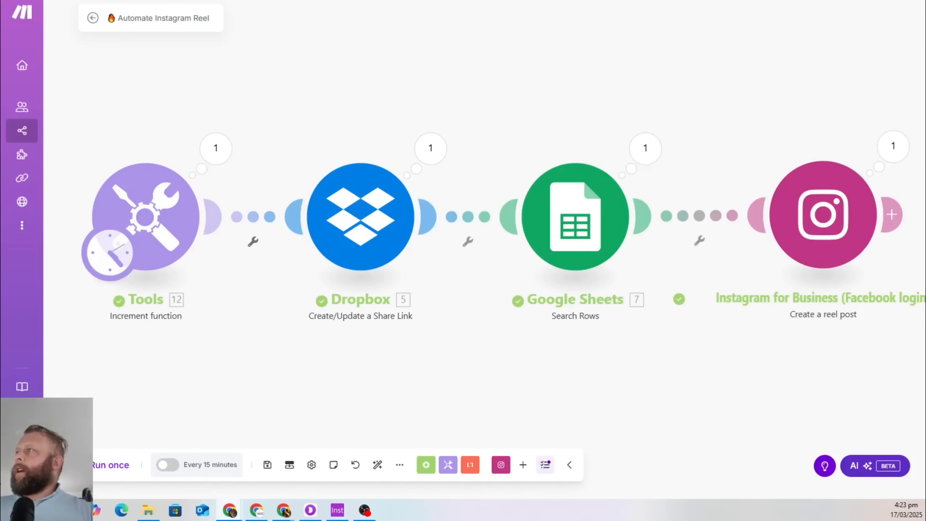
left_click(163, 465)
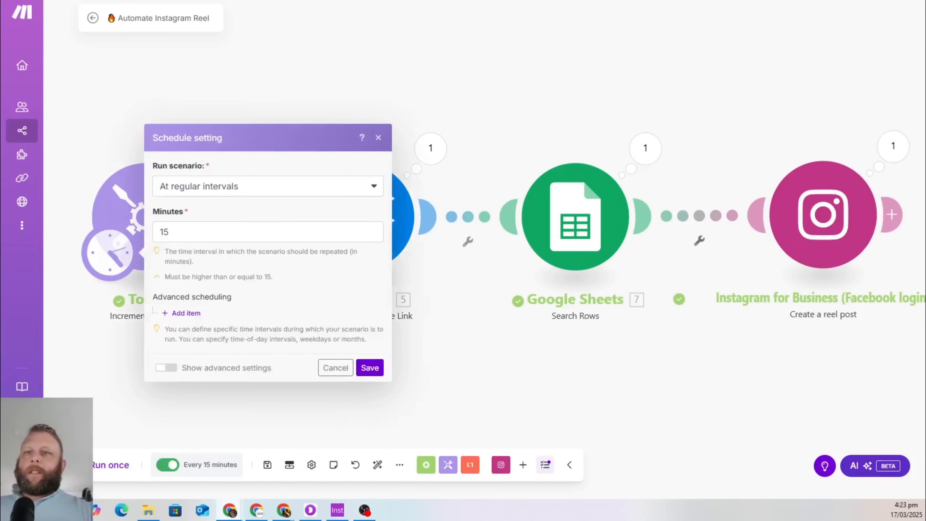
double_click(210, 237)
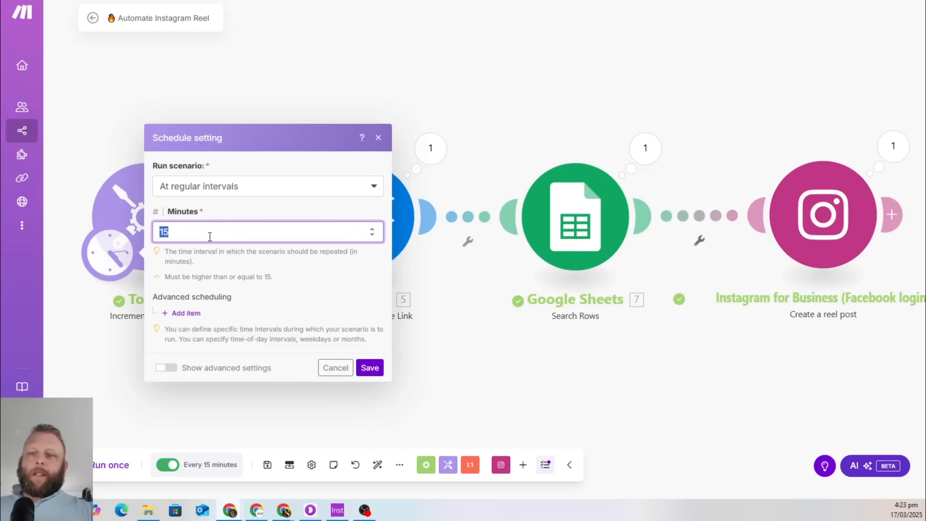
type("72")
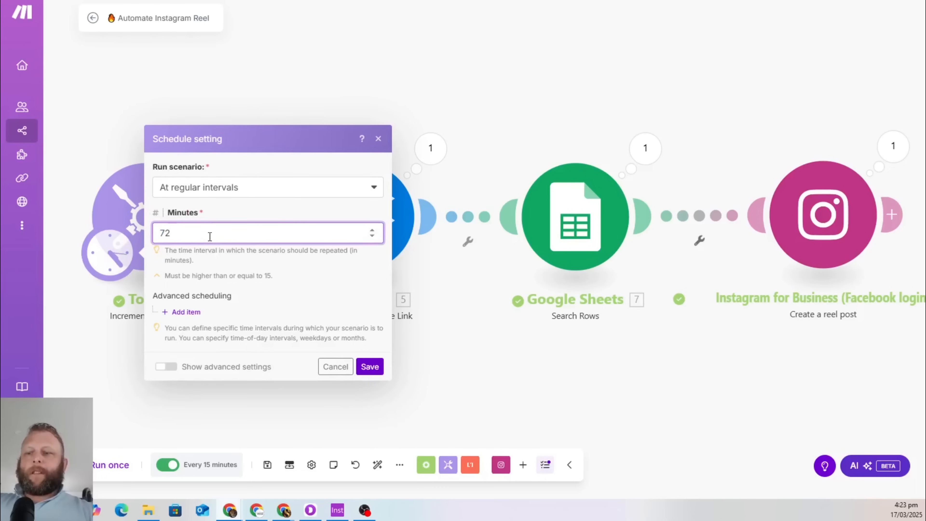
type("0")
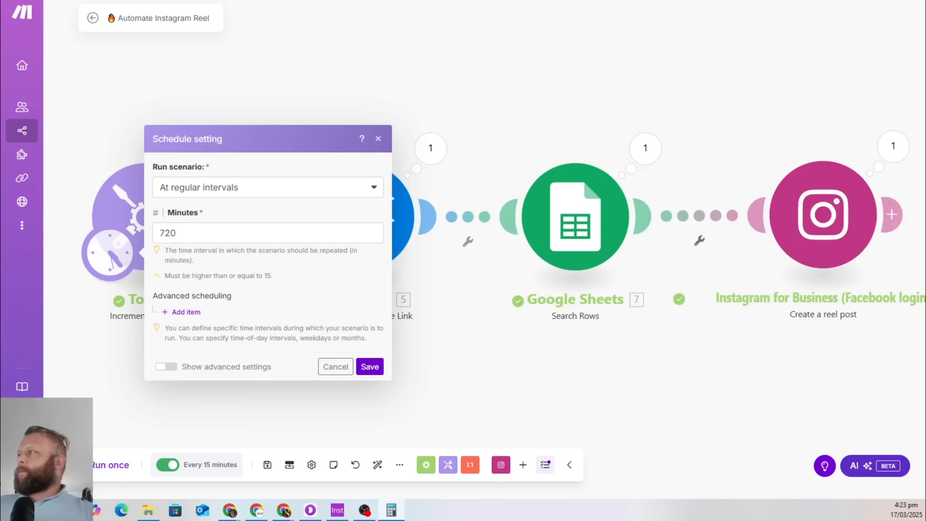
left_click_drag(108, 152, 0, 142)
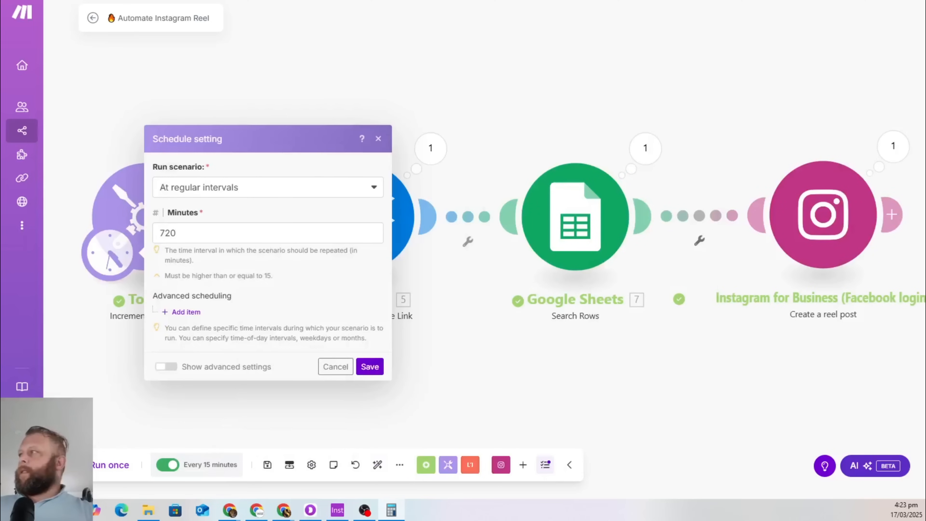
key("alt+F4")
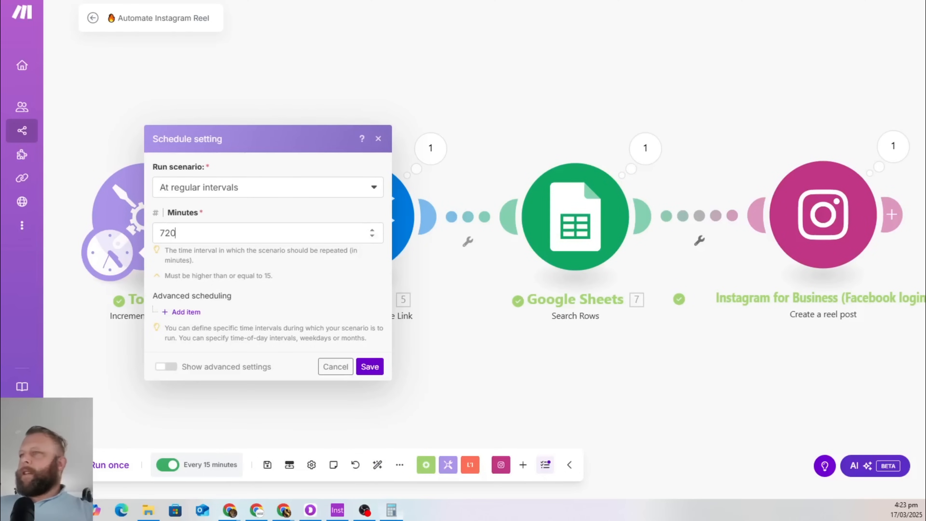
left_click(373, 369)
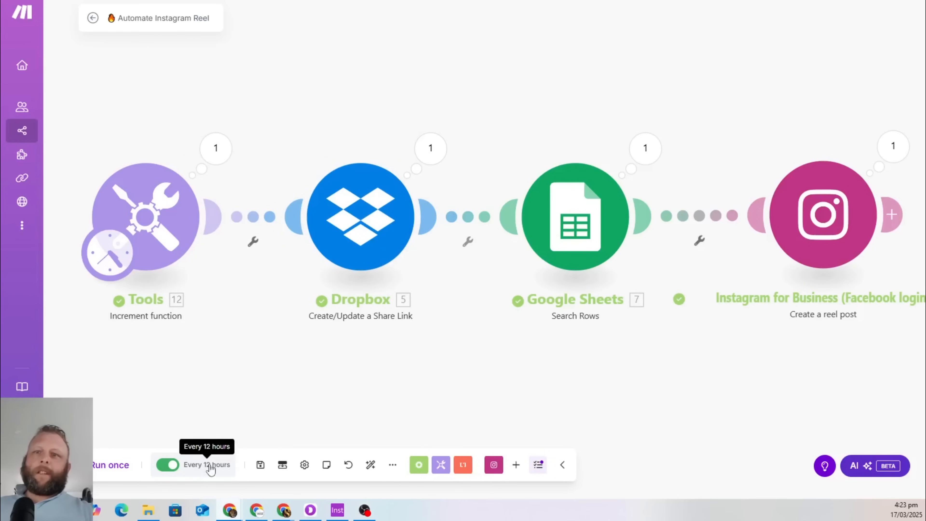
Recheck the 720-minute interval and save the scenario
left_click(194, 467)
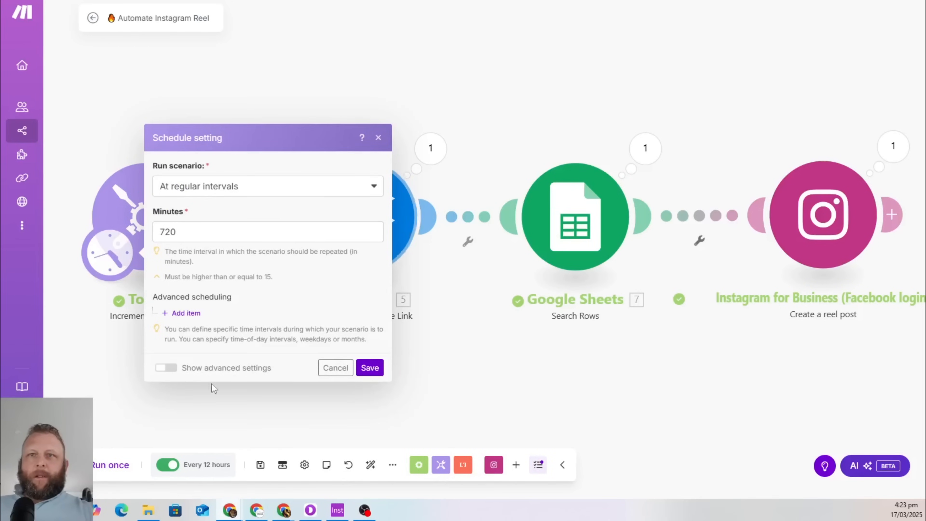
left_click(337, 368)
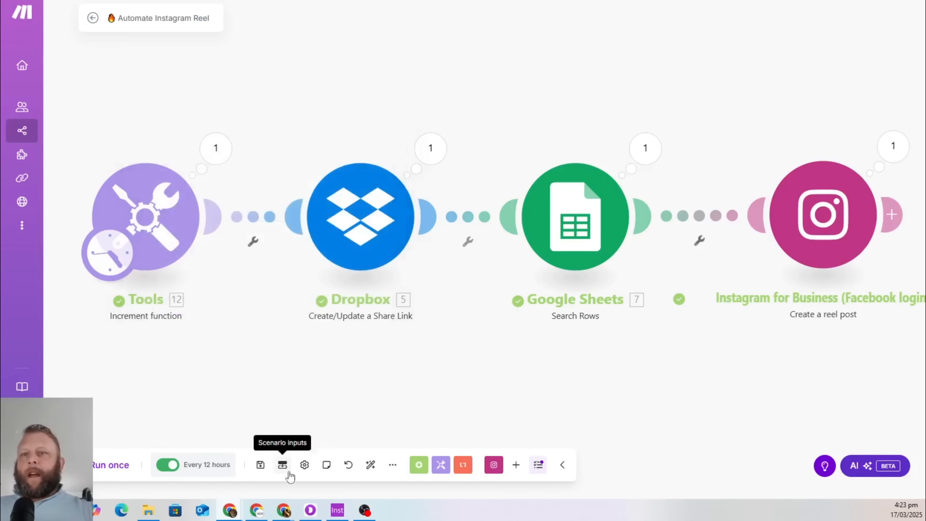
left_click(260, 465)
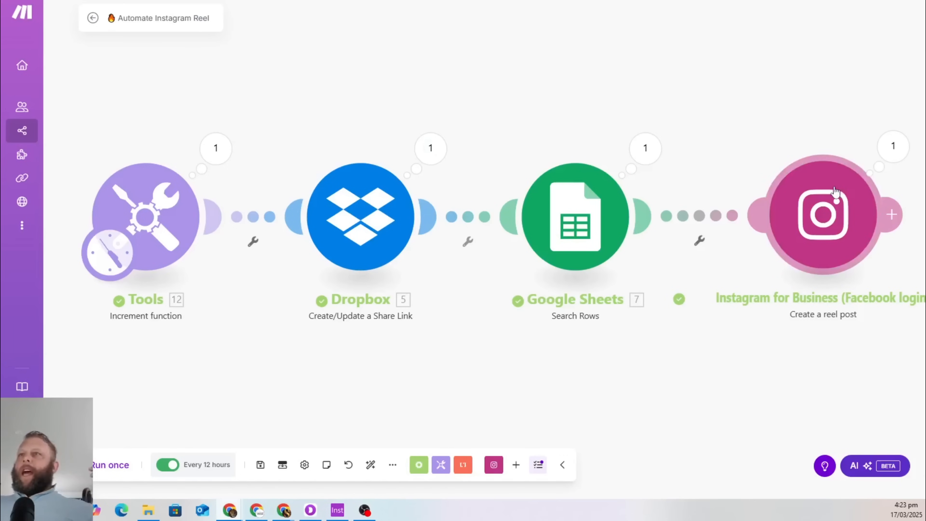
Check the Instagram profile's posts and reels for the new gold rush reel, then bring Skool forward
left_click(337, 510)
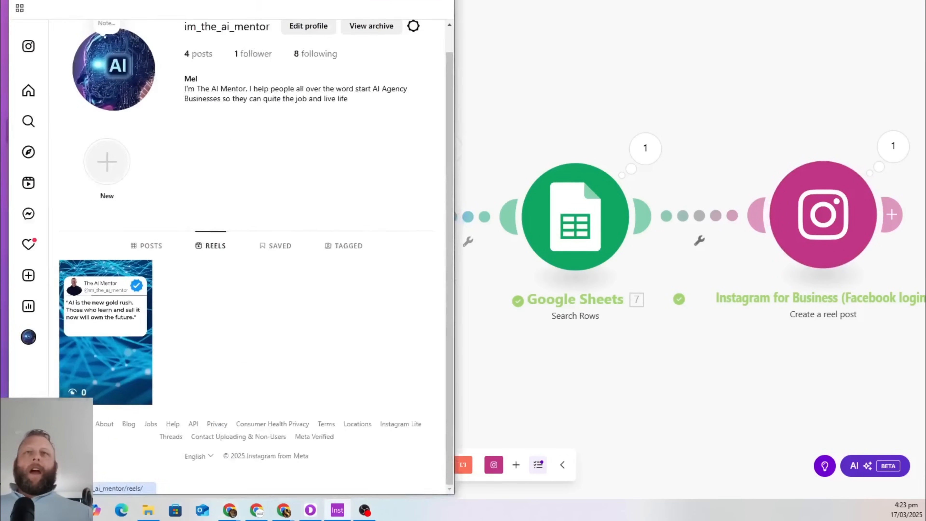
left_click_drag(255, 0, 470, 0)
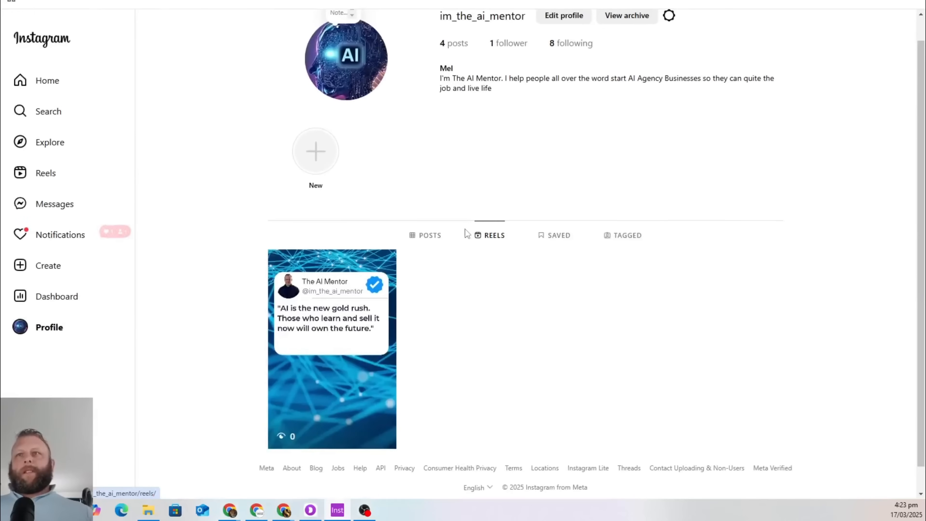
left_click(426, 236)
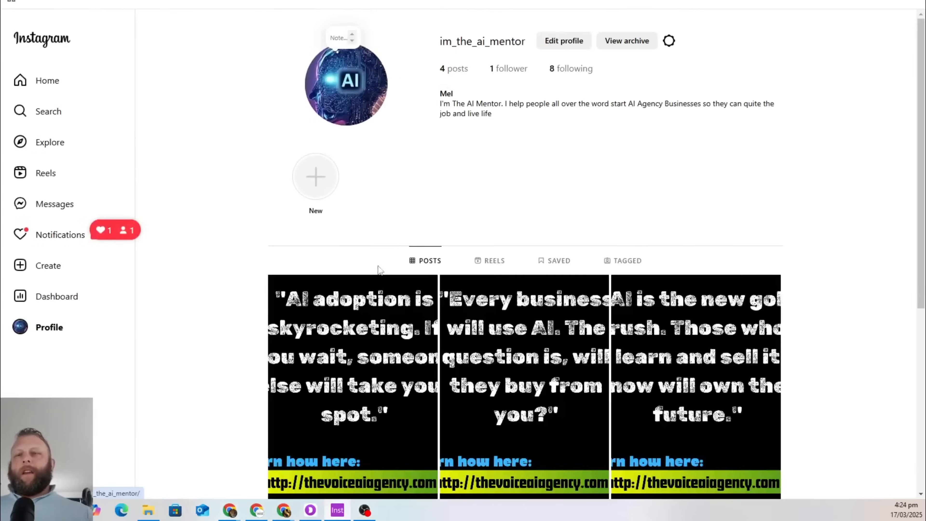
left_click(316, 356)
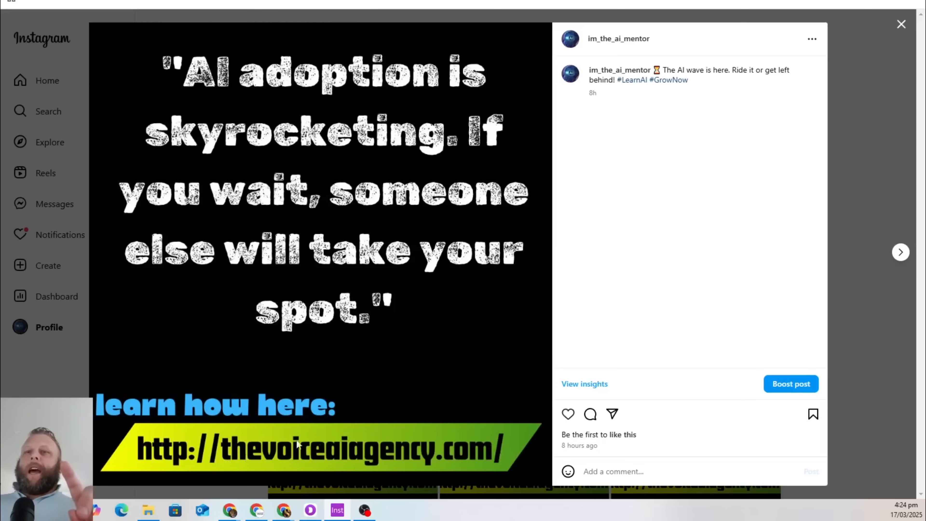
left_click(902, 24)
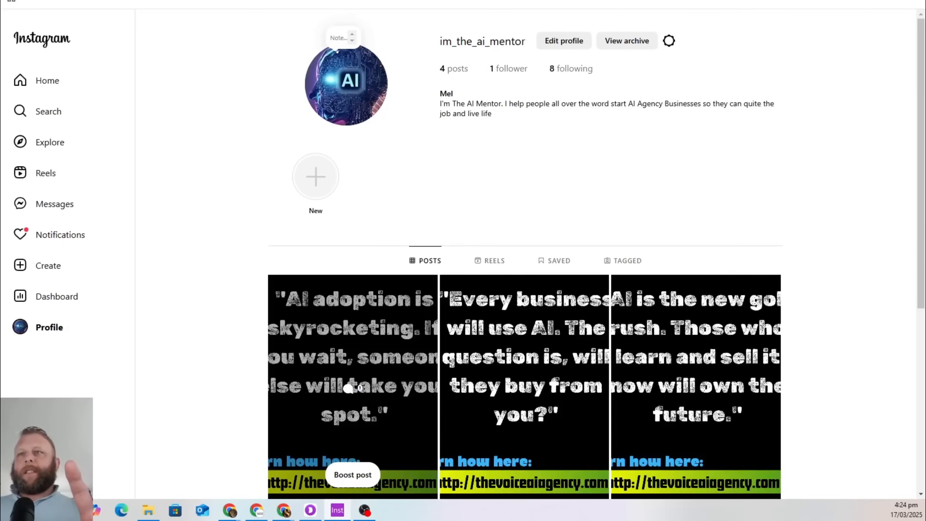
left_click(487, 262)
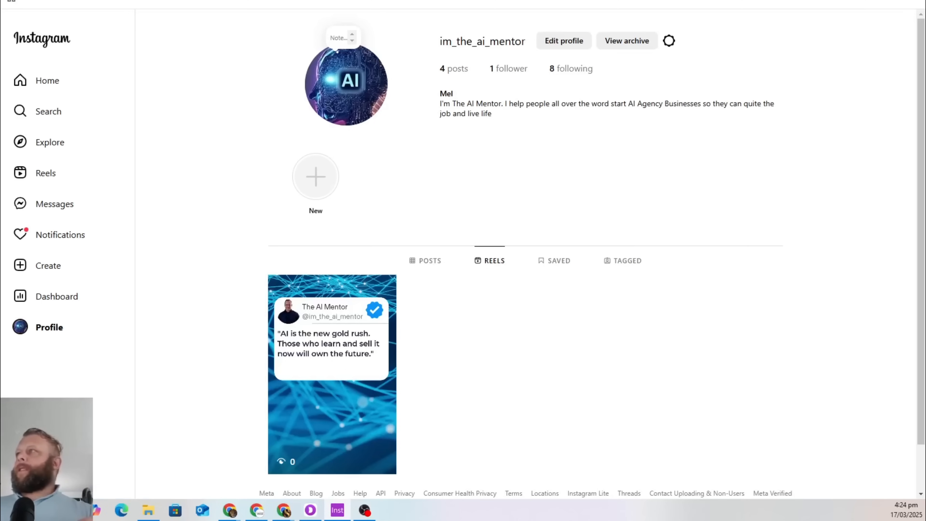
left_click_drag(925, 40, 245, 0)
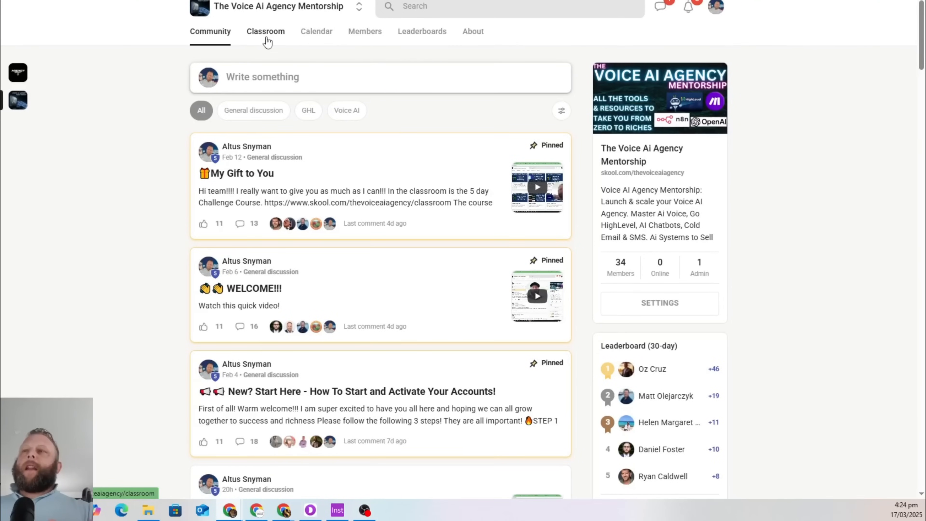
Open the Skool Classroom and preview the Go Highlevel Tutorials course
left_click(266, 40)
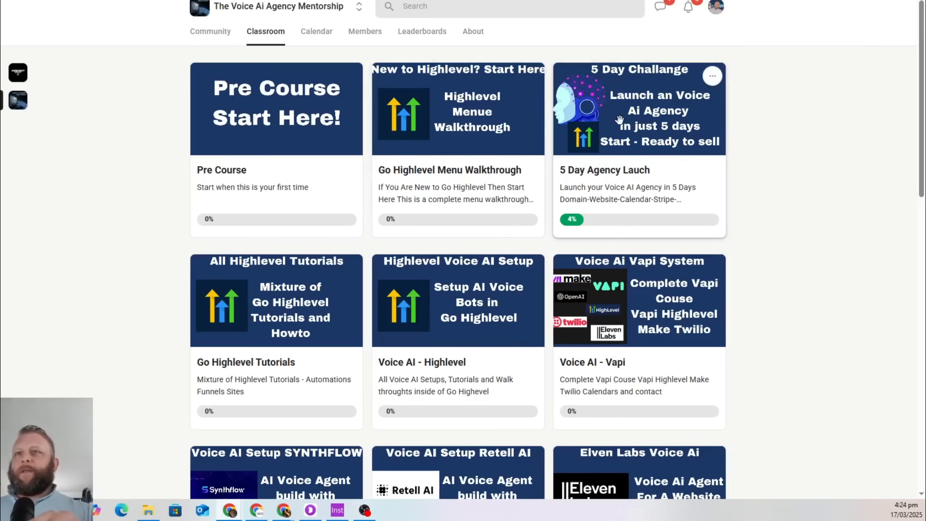
left_click(280, 299)
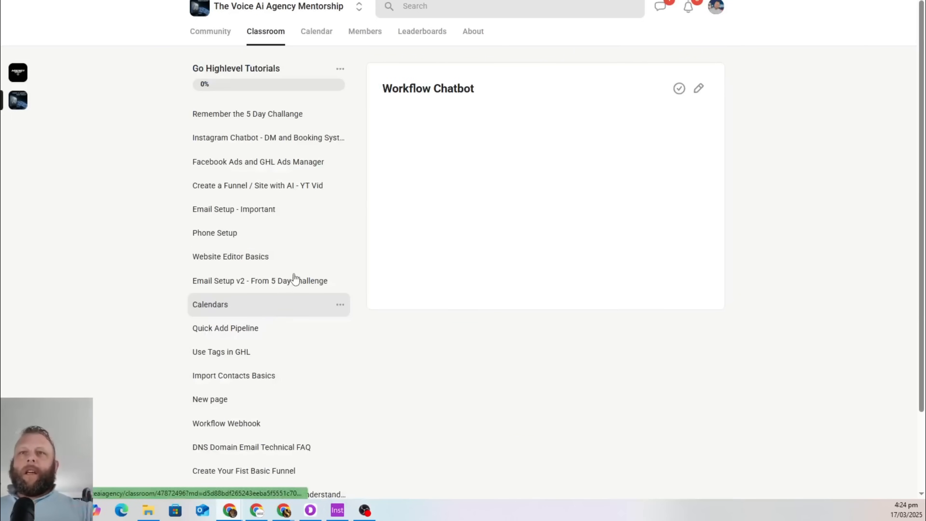
scroll(393, 122, "down", 2)
scroll(339, 186, "up", 5)
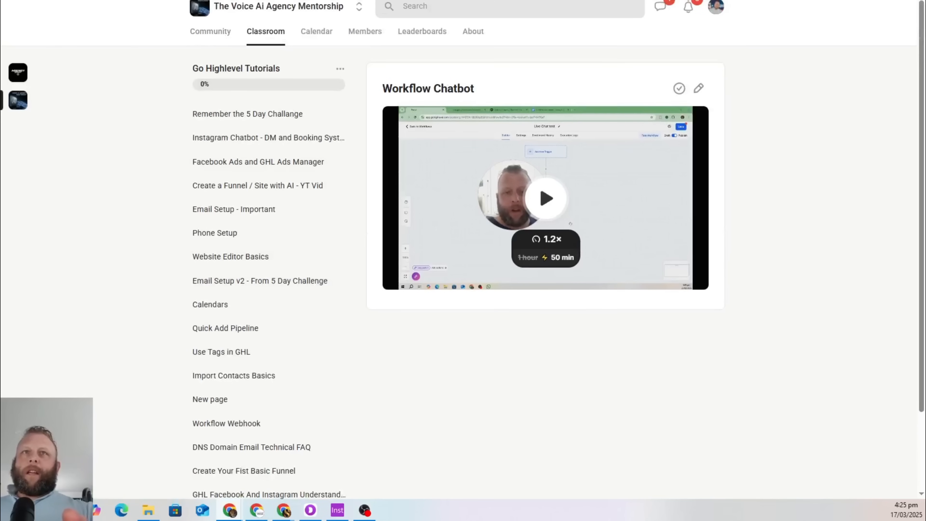
key("alt+Left")
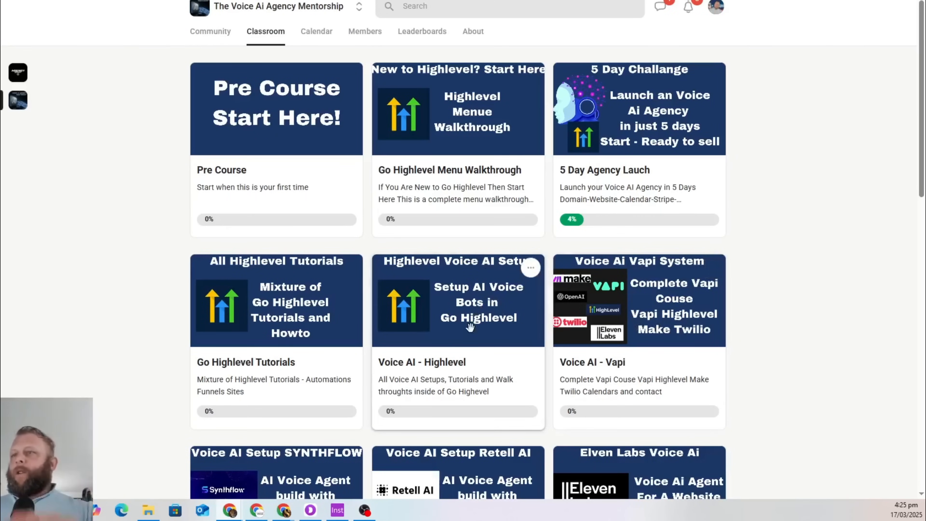
Scroll through the remaining courses, then move Skool and Instagram aside to reveal the Make scenario
scroll(312, 316, "down", 3)
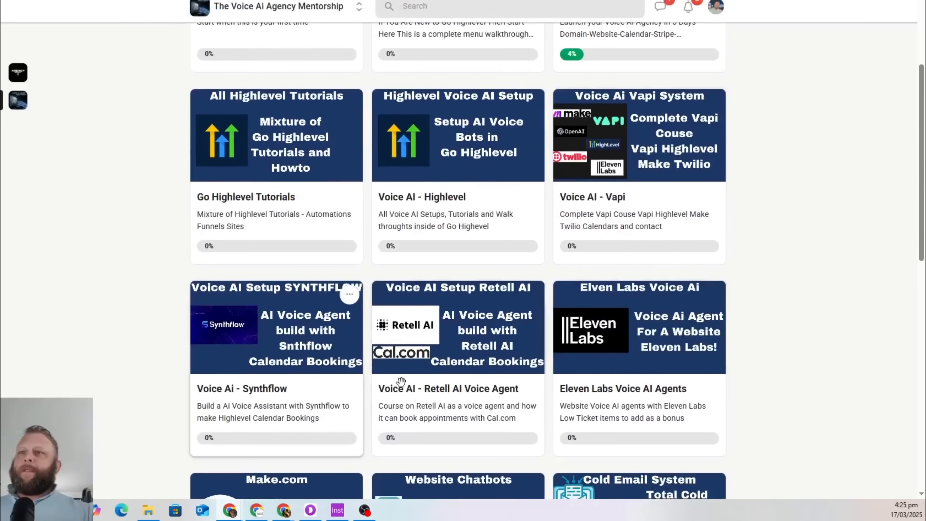
scroll(697, 303, "down", 3)
scroll(697, 303, "down", 2)
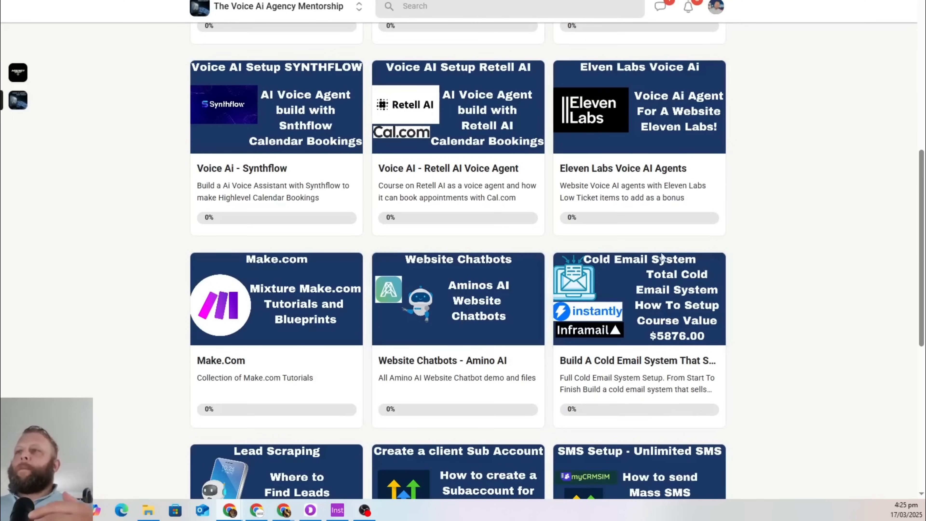
scroll(756, 324, "down", 3)
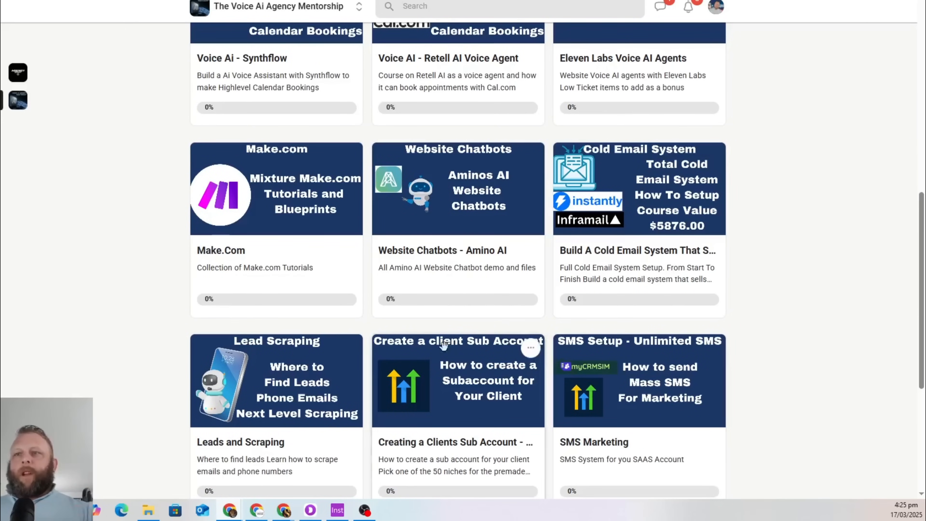
scroll(805, 333, "down", 5)
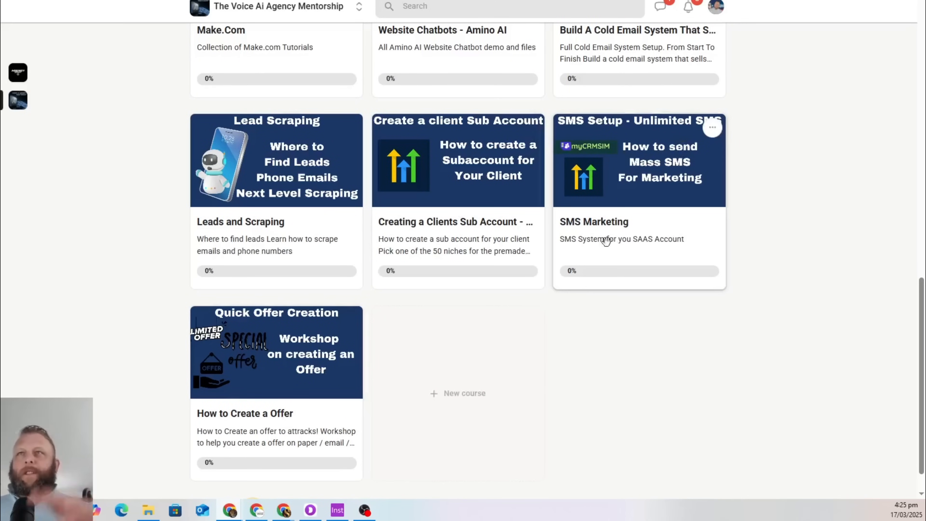
scroll(599, 240, "up", 6)
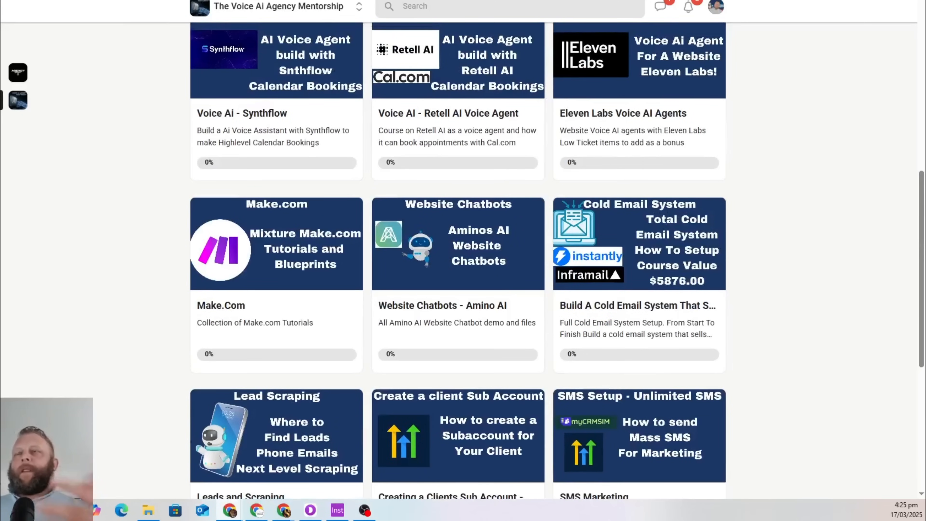
left_click_drag(489, 0, 925, 1)
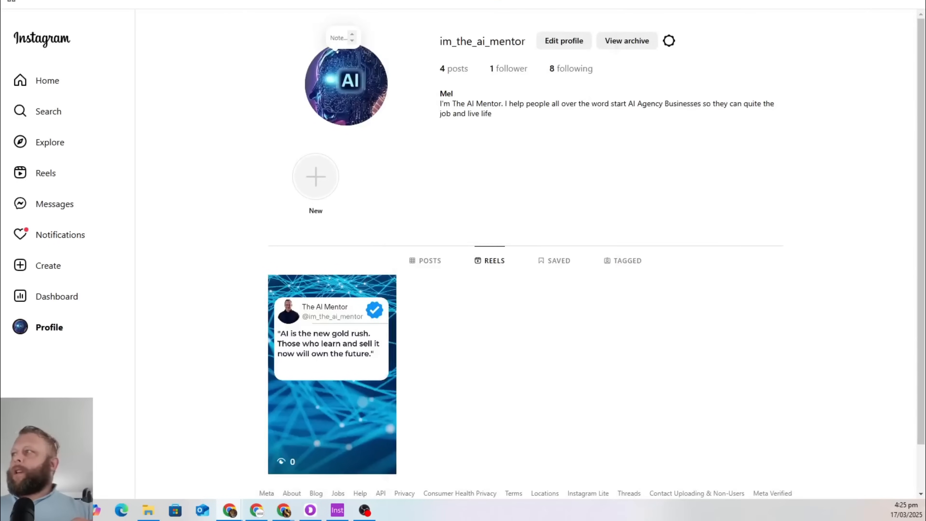
left_click_drag(489, 1, 1, 48)
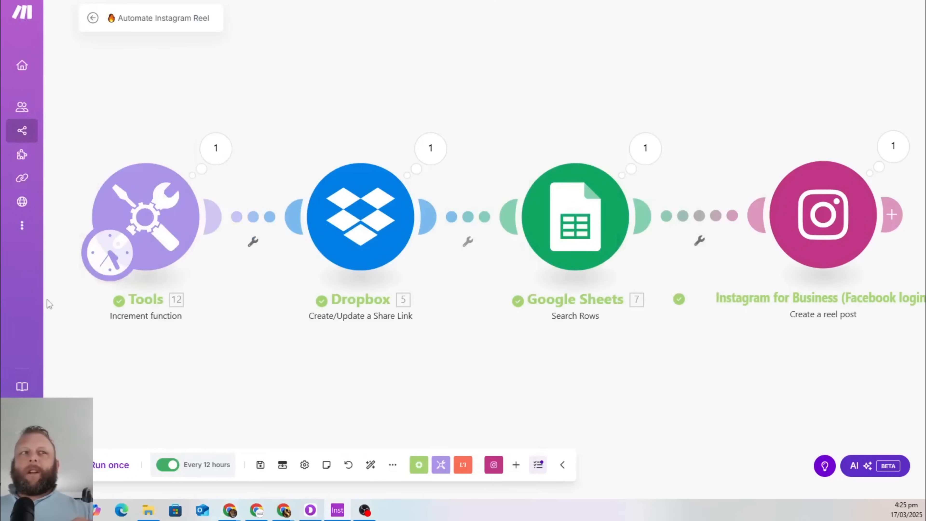